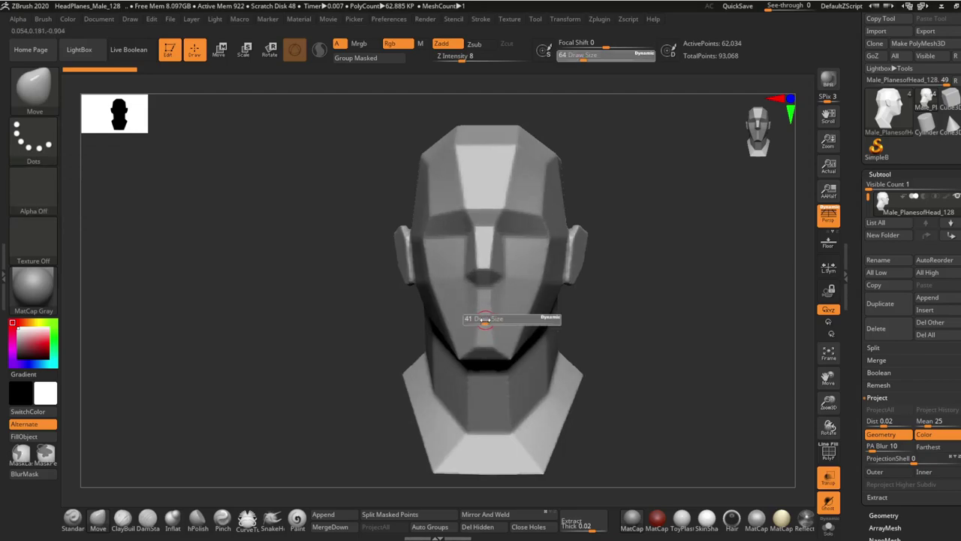
Step: Shrink the brush and survey the flat-planed head from several angles, including cranium and neck
mouse_move(491, 355)
right_down()
mouse_move(486, 272)
mouse_move(454, 282)
mouse_move(440, 307)
mouse_move(535, 248)
right_up()
key(bracketleft)
key(bracketleft)
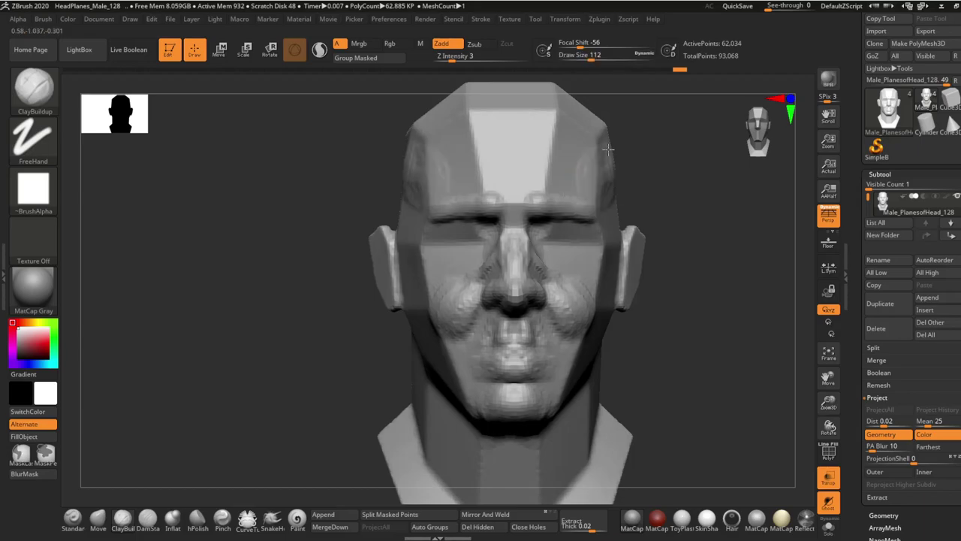
mouse_move(581, 212)
right_down()
mouse_move(631, 188)
mouse_move(571, 97)
mouse_move(543, 112)
mouse_move(558, 189)
mouse_move(397, 325)
mouse_move(428, 330)
mouse_move(375, 307)
mouse_move(397, 298)
mouse_move(382, 257)
mouse_move(409, 248)
right_up()
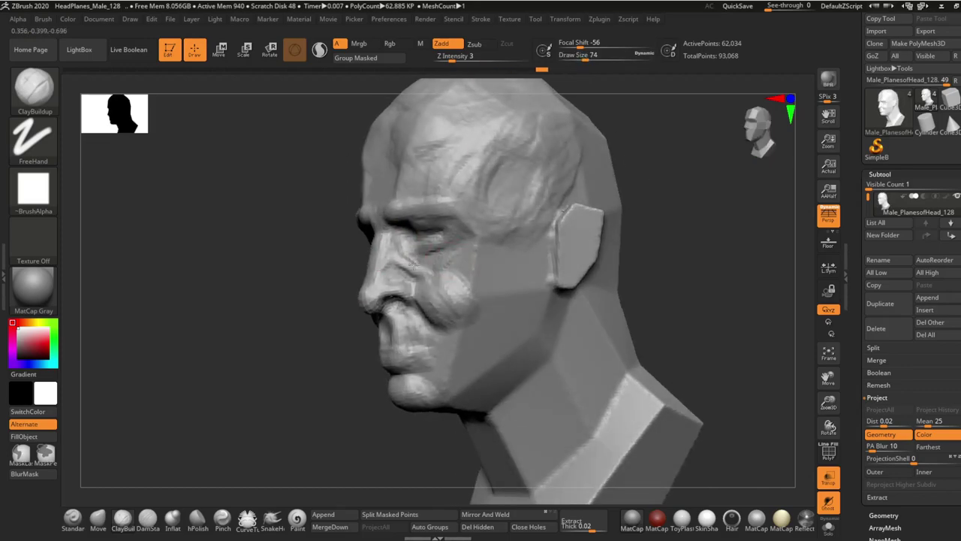
right_drag(424, 381, 490, 228)
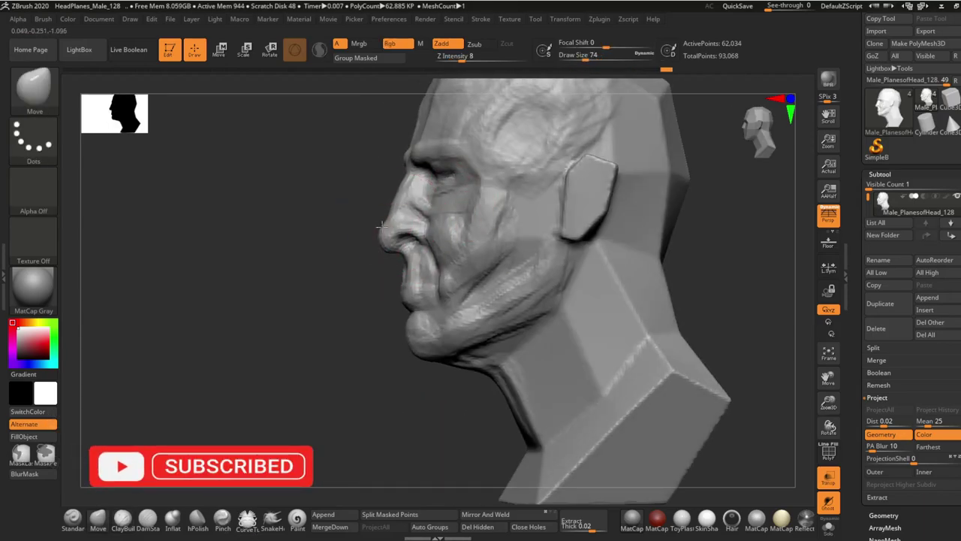
right_drag(409, 244, 410, 197)
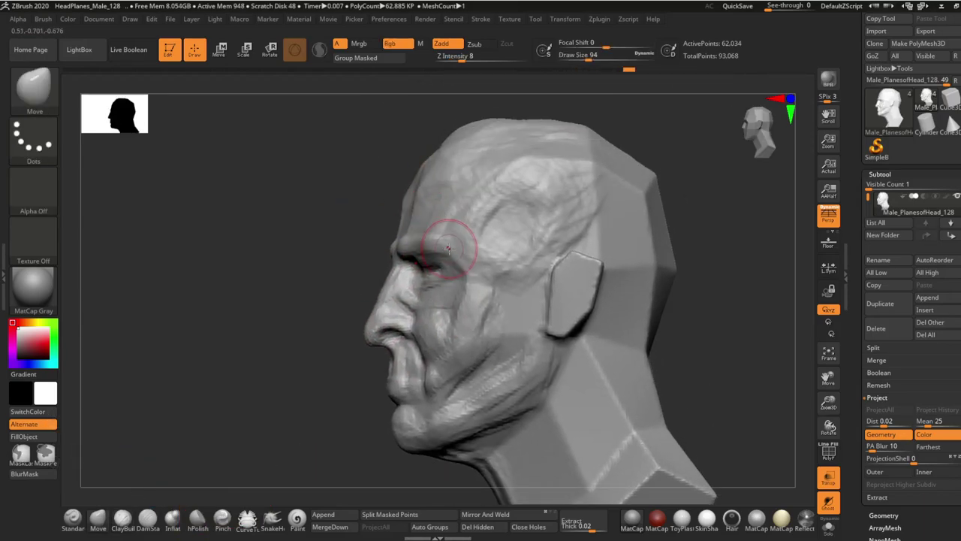
right_drag(448, 248, 442, 246)
mouse_move(575, 258)
right_down()
mouse_move(622, 215)
mouse_move(562, 197)
mouse_move(391, 365)
right_up()
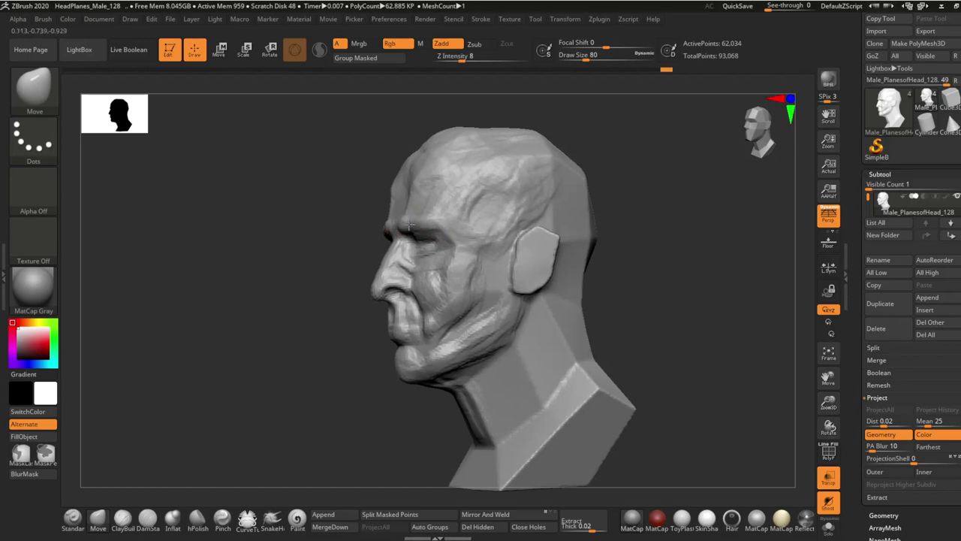
right_drag(409, 224, 644, 178)
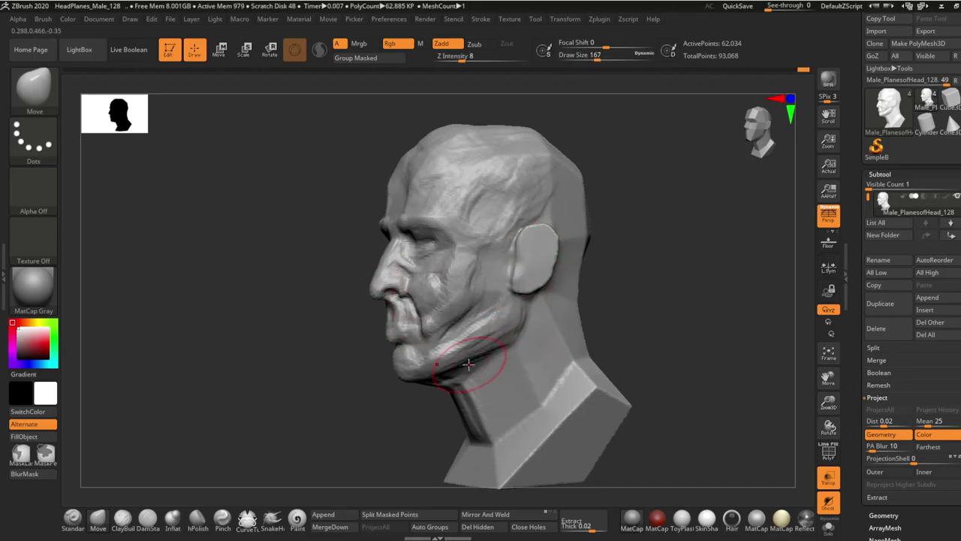
Step: Carve aging creases along the lower cheek and jaw, checking front and profile views
drag(481, 360, 422, 327)
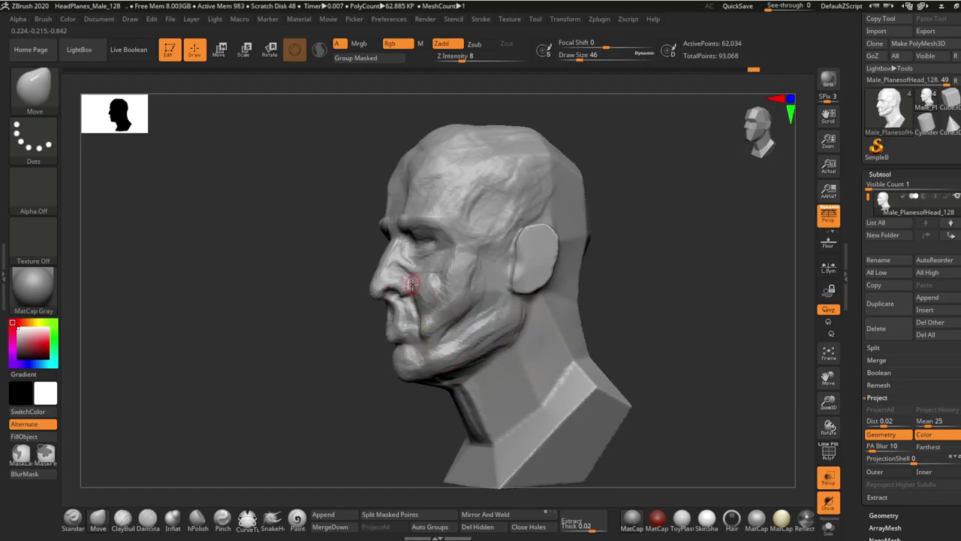
shift+drag(388, 281, 443, 225)
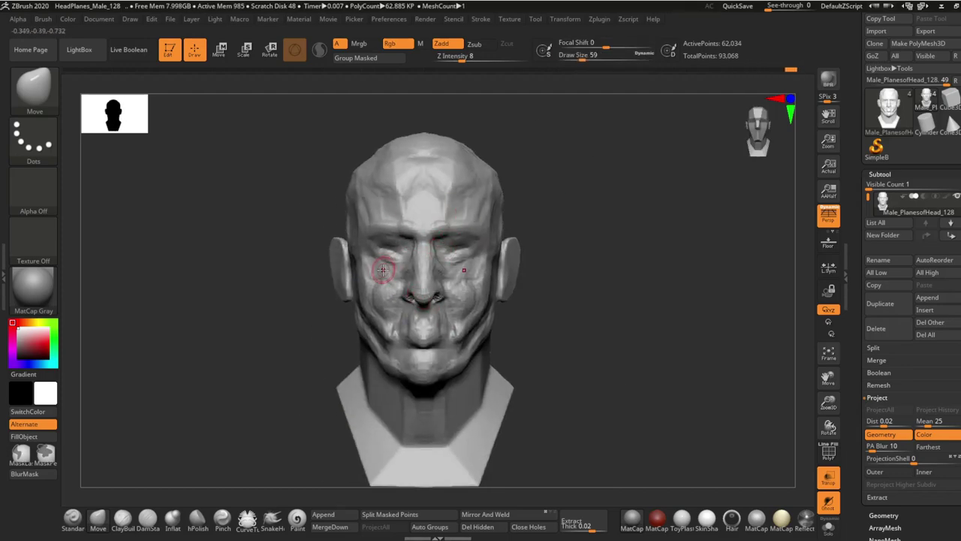
shift+drag(465, 329, 453, 365)
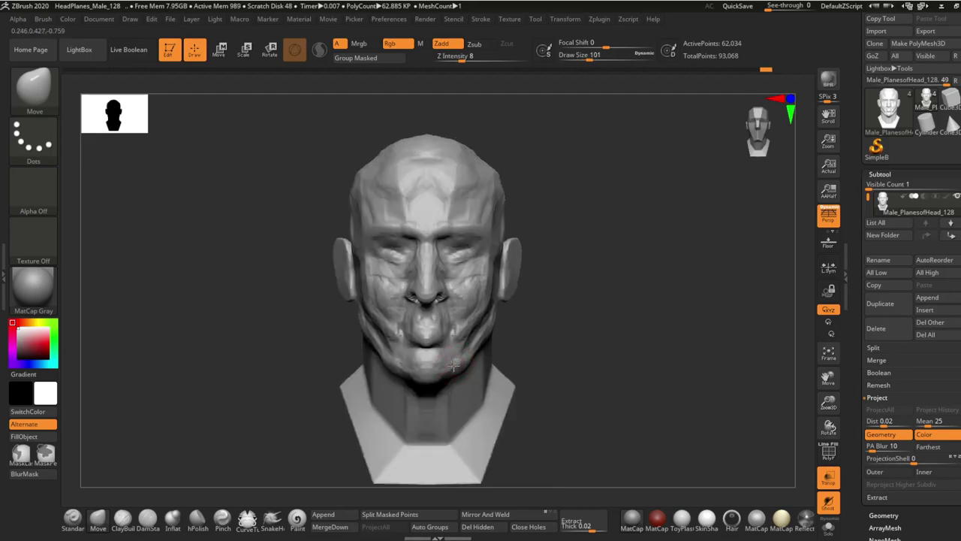
drag(509, 319, 472, 358)
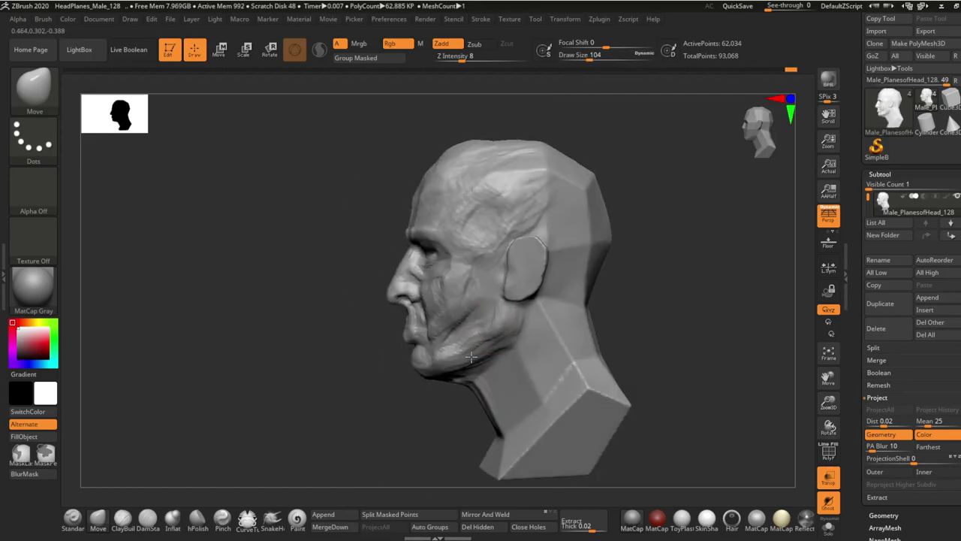
Step: With ClayBuildup, zoom in on the ear and build up its form and rim
click(124, 518)
drag(631, 225, 604, 208)
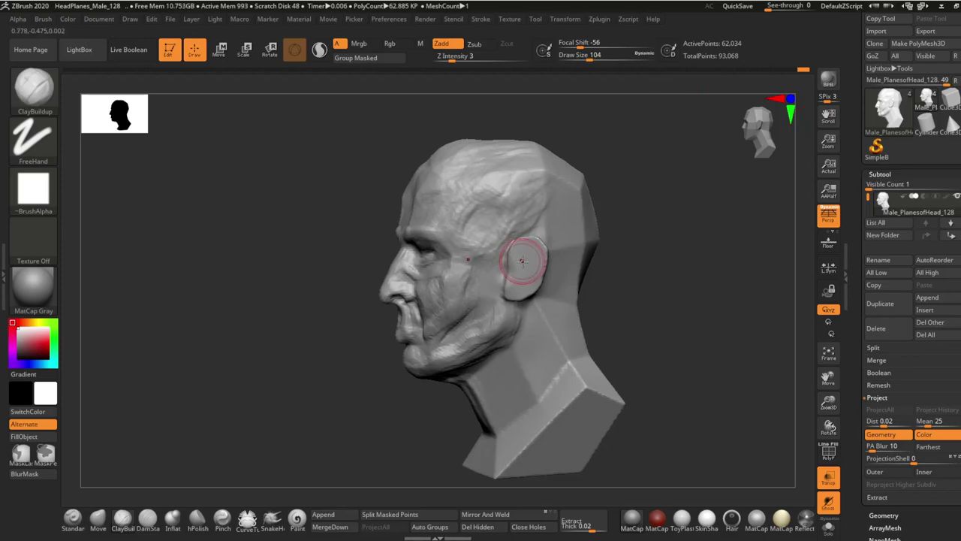
scroll(523, 260, up, 3)
key(s)
drag(506, 248, 481, 315)
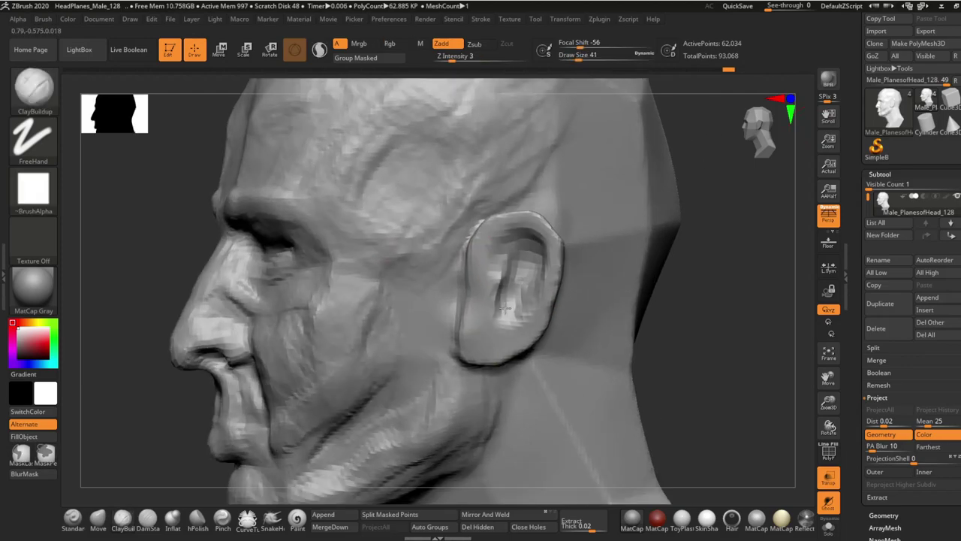
right_drag(481, 315, 484, 331)
Step: Set ClayBuildup to Z Intensity 3 and size 31, and zoom closer on the ear
key(space)
drag(484, 361, 475, 361)
right_drag(467, 286, 489, 322)
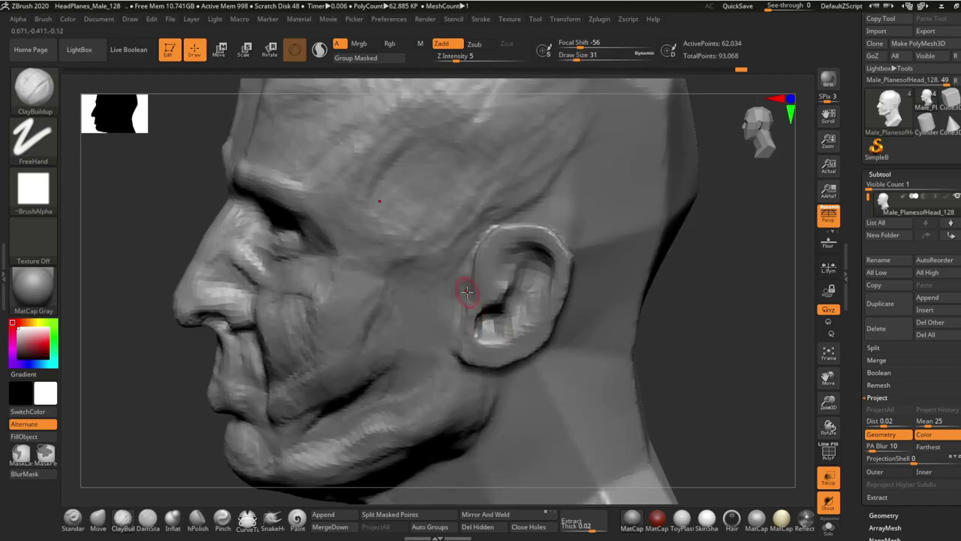
key(space)
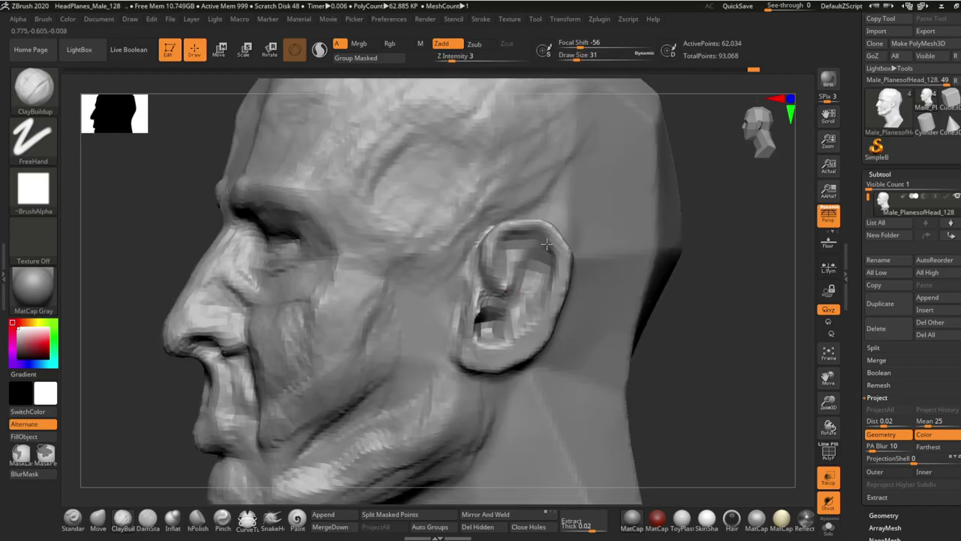
mouse_move(547, 244)
right_down()
mouse_move(535, 239)
mouse_move(557, 256)
right_up()
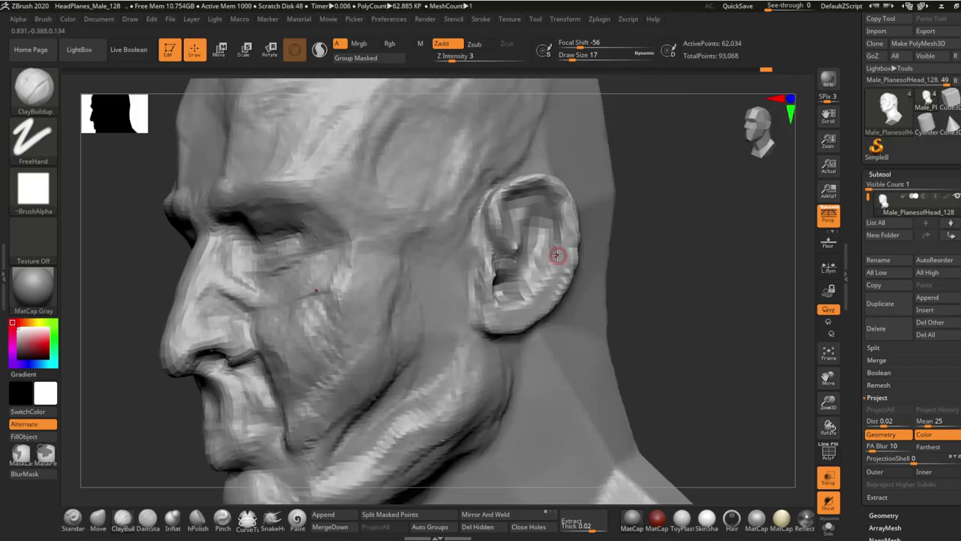
Step: Switch to the Move brush (B, M, V) and return to a front view of the head
key(b)
key(m)
key(v)
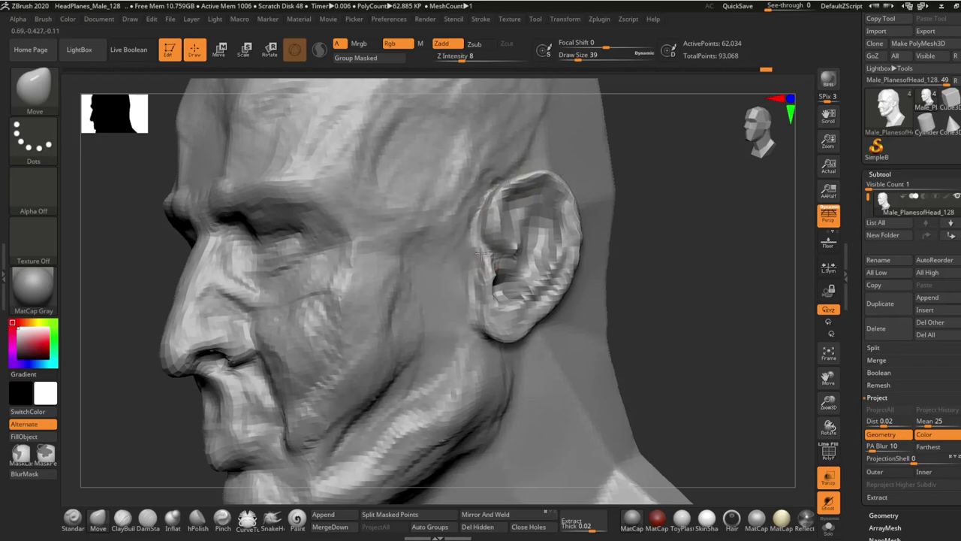
mouse_move(481, 253)
right_down()
mouse_move(525, 253)
mouse_move(498, 232)
mouse_move(617, 235)
mouse_move(591, 310)
mouse_move(645, 331)
mouse_move(310, 322)
right_up()
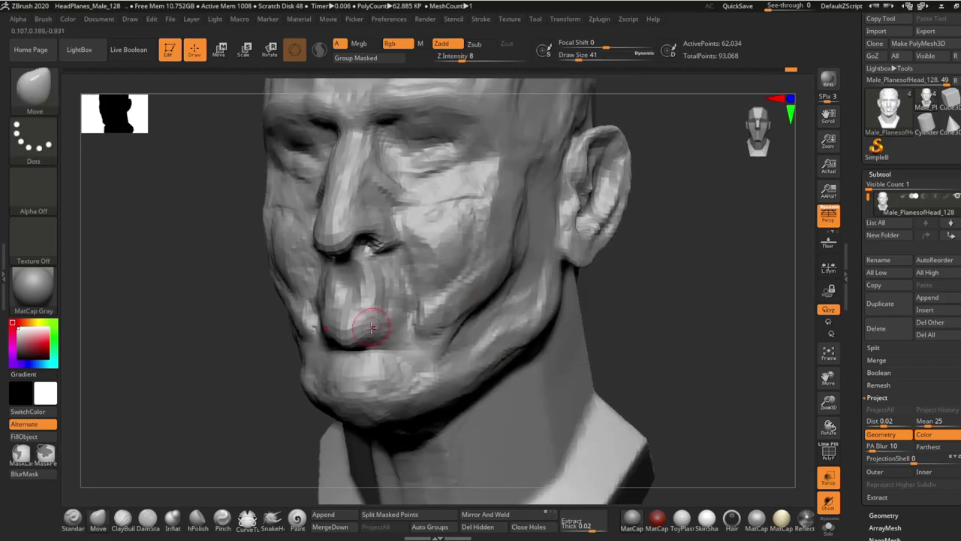
Step: Select ClayBuildup and frame the mouth closely from the front
key(b)
key(c)
key(b)
right_drag(443, 300, 384, 324)
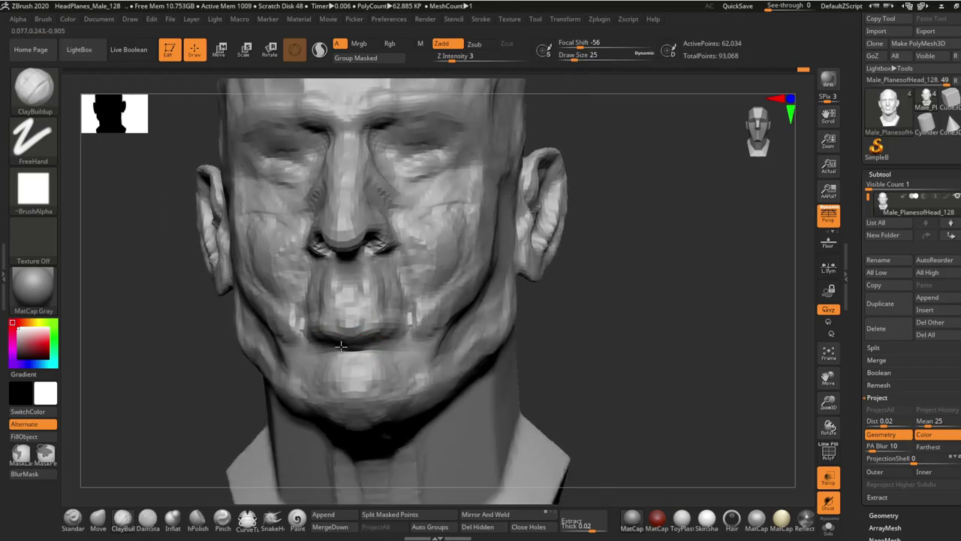
right_drag(334, 307, 334, 274)
mouse_move(135, 225)
right_down()
mouse_move(350, 275)
mouse_move(368, 331)
right_up()
Step: Size the DamStandard brush, then adjust the mouth shapes with Move from the side
key(b)
key(d)
key(s)
key(space)
key(s)
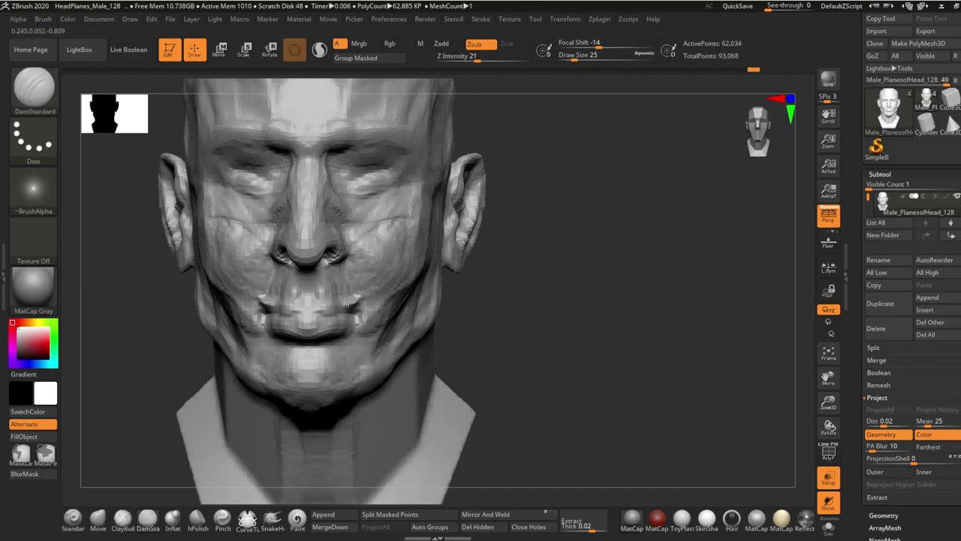
right_drag(304, 319, 241, 328)
key(b)
key(m)
key(v)
right_drag(345, 302, 343, 280)
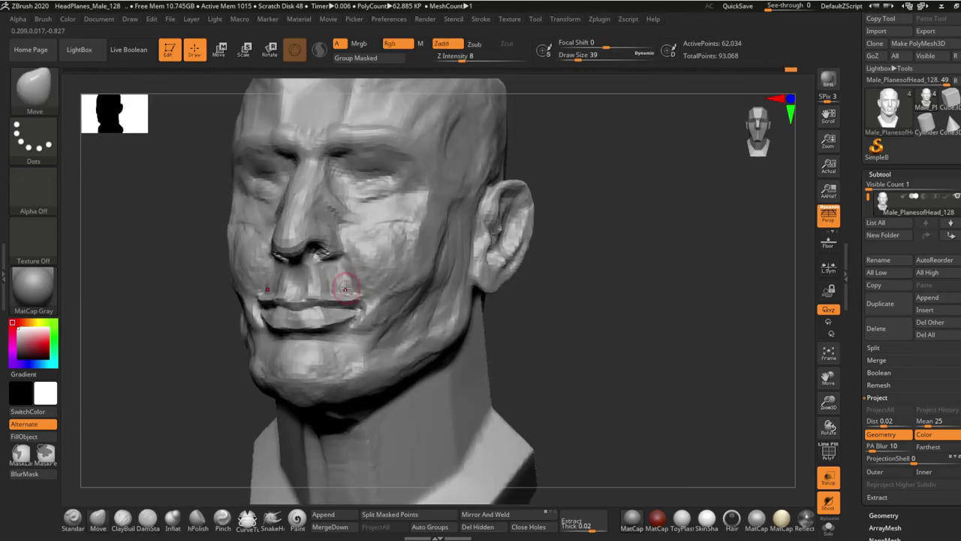
Step: Carve a crease along the lip line with DamStandard from the front
key(b)
key(d)
key(s)
key(space)
right_drag(361, 245, 304, 281)
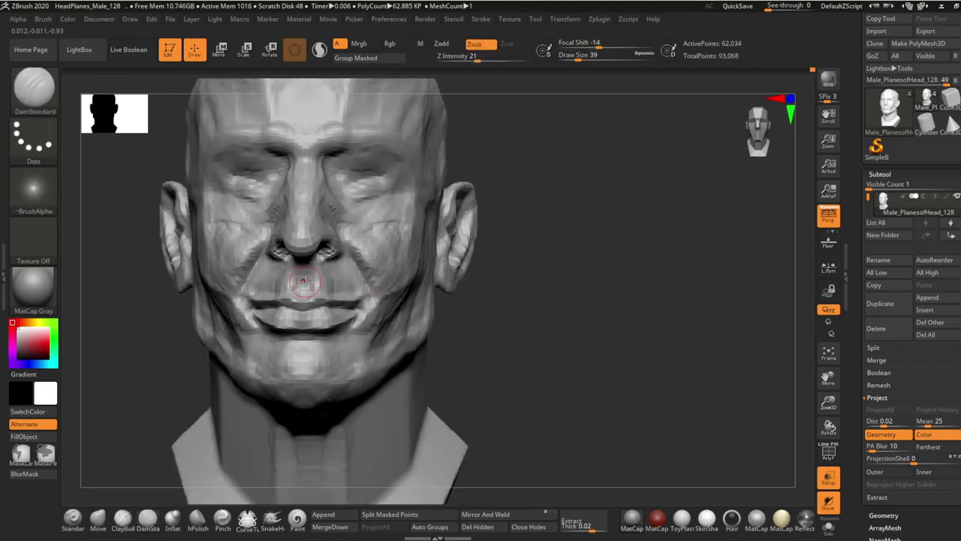
drag(265, 318, 342, 318)
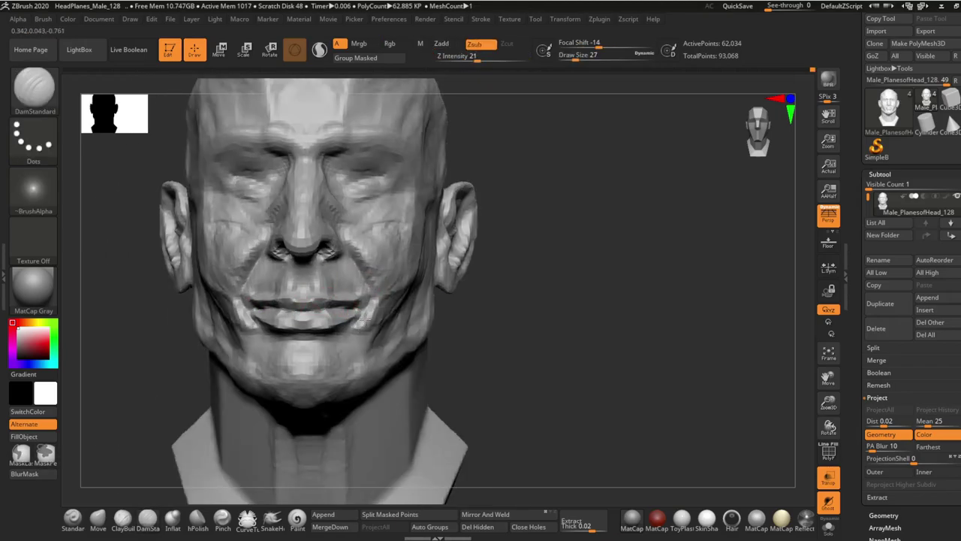
Step: Add clay near the left eye with ClayBuildup in a three-quarter view
key(b)
key(c)
key(b)
mouse_move(361, 319)
right_down()
mouse_move(321, 333)
mouse_move(333, 258)
mouse_move(322, 278)
mouse_move(397, 257)
mouse_move(398, 226)
right_up()
mouse_move(274, 240)
right_down()
mouse_move(372, 242)
mouse_move(343, 225)
mouse_move(400, 235)
mouse_move(376, 225)
mouse_move(364, 241)
mouse_move(383, 257)
right_up()
Step: Lower ClayBuildup to Z Intensity 2 and add wrinkles around the forehead and eyes
right_click(376, 302)
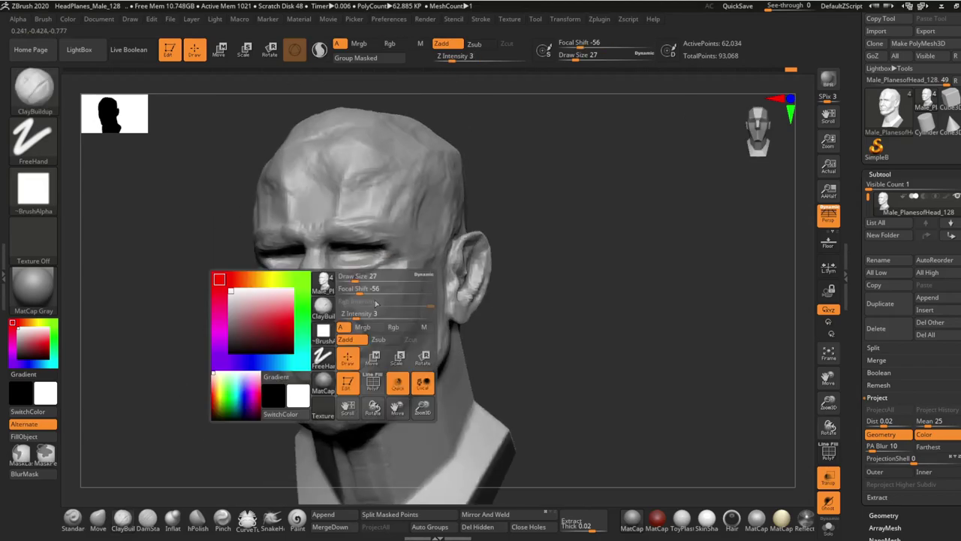
mouse_move(377, 303)
right_down()
mouse_move(386, 274)
mouse_move(389, 309)
mouse_move(372, 287)
mouse_move(437, 277)
right_up()
mouse_move(468, 369)
right_down()
mouse_move(369, 350)
mouse_move(479, 282)
right_up()
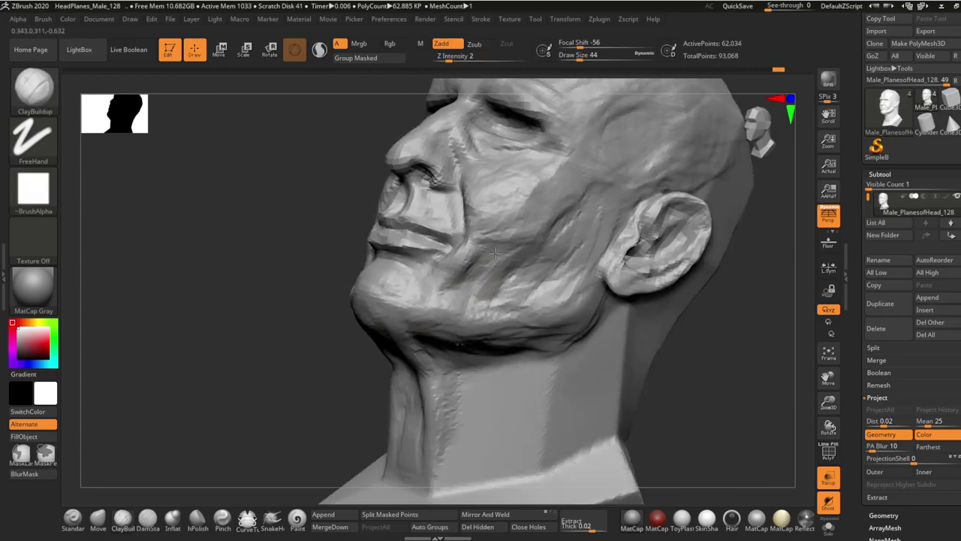
mouse_move(503, 244)
right_down()
mouse_move(418, 318)
mouse_move(487, 316)
mouse_move(455, 316)
mouse_move(412, 245)
right_up()
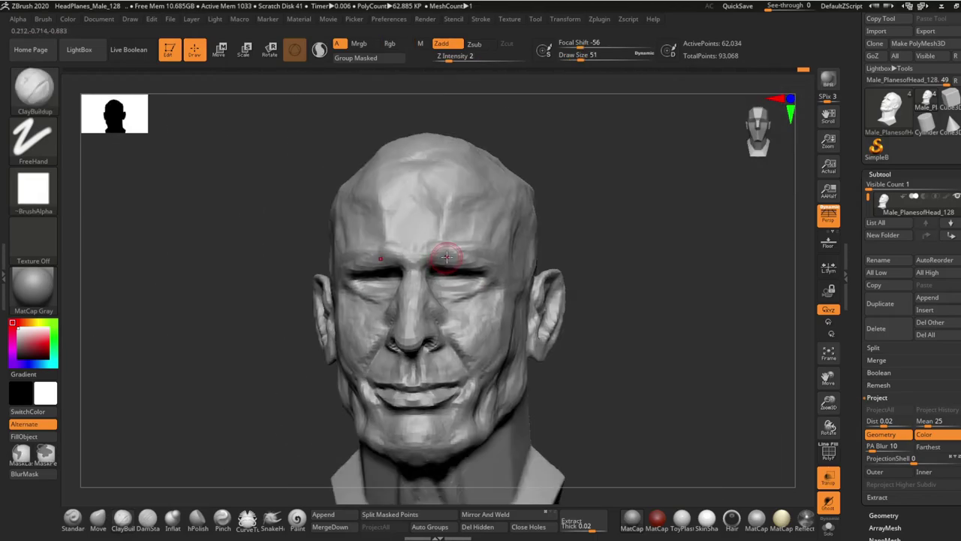
mouse_move(326, 277)
right_down()
mouse_move(376, 316)
mouse_move(450, 343)
mouse_move(425, 354)
mouse_move(310, 332)
mouse_move(397, 348)
mouse_move(483, 296)
mouse_move(448, 360)
mouse_move(391, 361)
mouse_move(350, 383)
mouse_move(323, 373)
right_up()
Step: Reshape the cheeks and jaw with the Move brush, checking from both three-quarter sides
key(b)
key(m)
key(v)
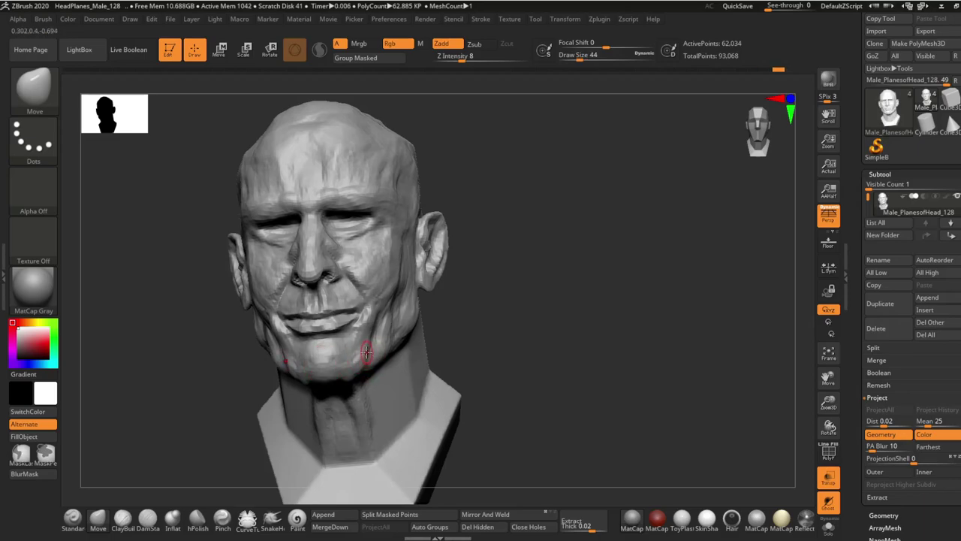
mouse_move(366, 351)
right_down()
mouse_move(343, 322)
mouse_move(343, 333)
mouse_move(322, 343)
mouse_move(434, 322)
right_up()
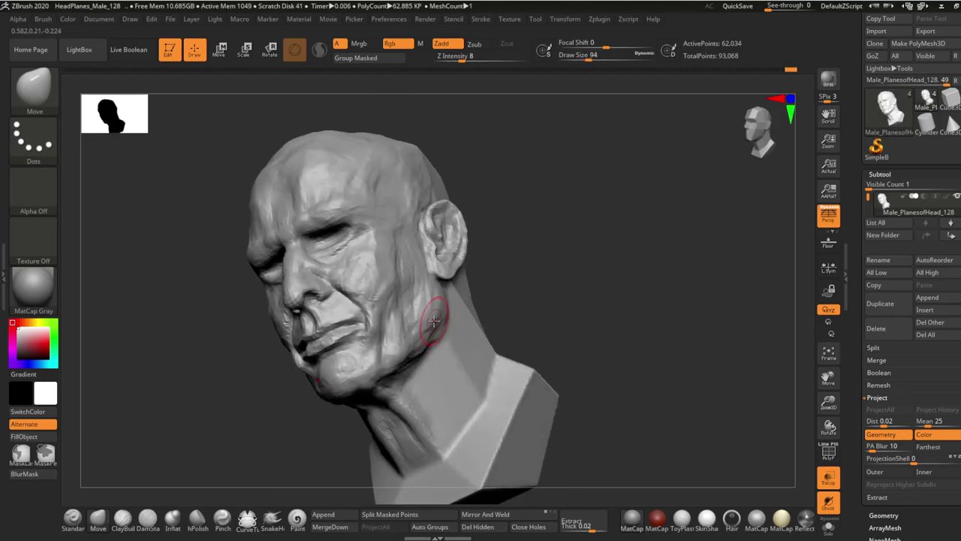
mouse_move(410, 400)
right_down()
mouse_move(399, 401)
mouse_move(358, 296)
mouse_move(494, 314)
mouse_move(508, 300)
mouse_move(437, 292)
mouse_move(472, 215)
mouse_move(401, 285)
mouse_move(444, 264)
mouse_move(437, 267)
mouse_move(563, 290)
mouse_move(467, 239)
mouse_move(518, 317)
right_up()
mouse_move(519, 266)
right_down()
mouse_move(481, 248)
mouse_move(510, 232)
mouse_move(497, 212)
right_up()
Step: Pick hPolish and raise its Z Intensity to 6
key(space)
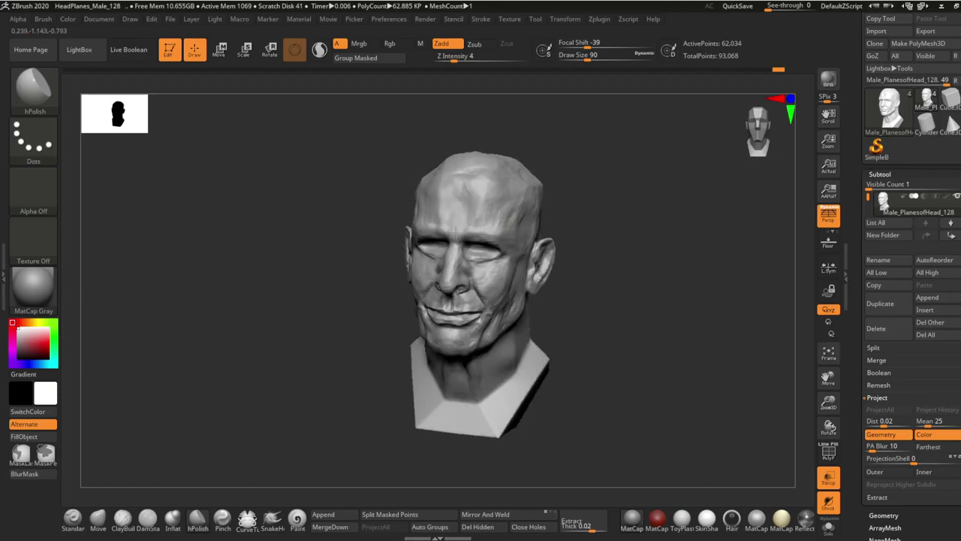
right_drag(492, 278, 499, 294)
mouse_move(465, 337)
right_down()
mouse_move(430, 288)
mouse_move(419, 294)
mouse_move(353, 219)
right_up()
key(u)
click(421, 292)
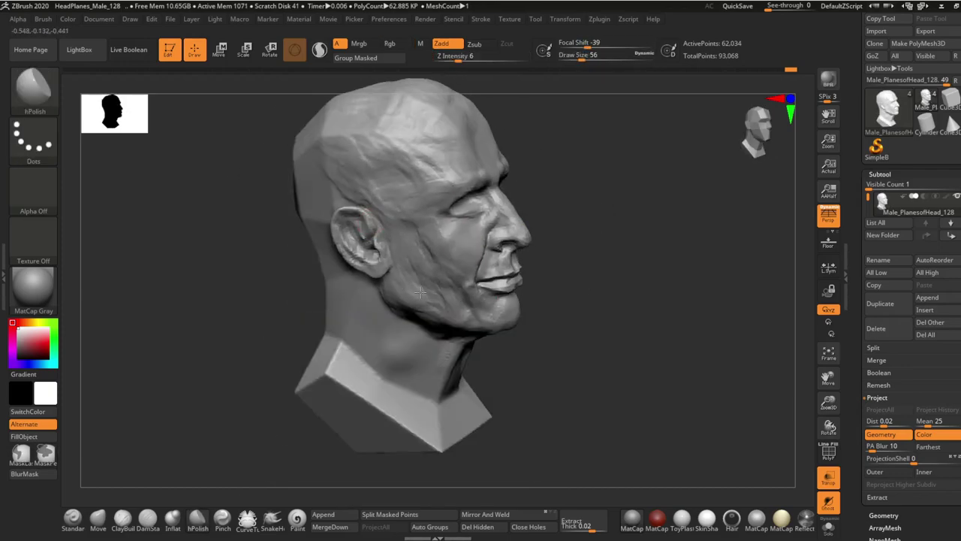
mouse_move(437, 239)
right_down()
mouse_move(278, 160)
mouse_move(328, 147)
mouse_move(345, 215)
right_up()
Step: Switch to ClayBuildup and reduce its size to 33
key(b)
key(c)
key(b)
key(s)
click(328, 146)
key(s)
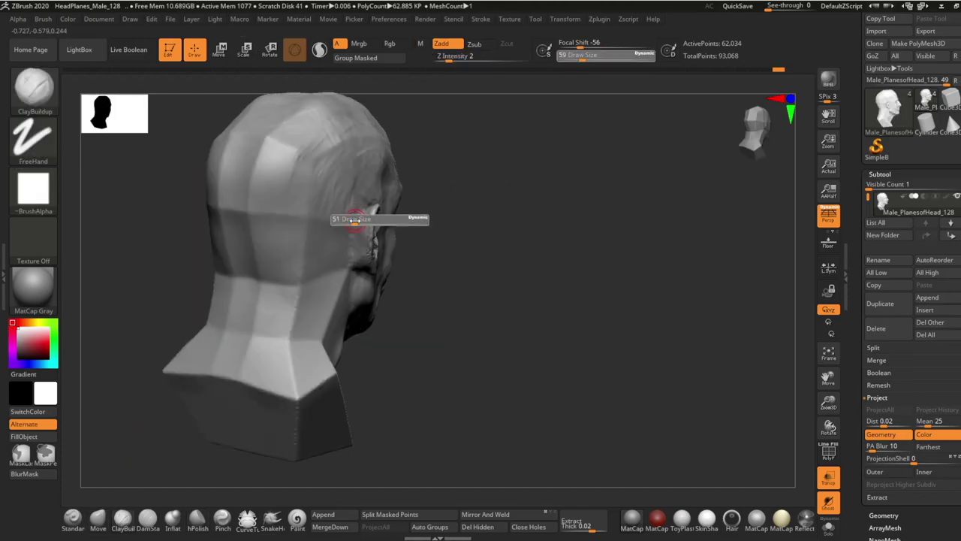
drag(345, 214, 351, 225)
Step: Lower ClayBuildup to Z Intensity 1, checking the back and underside of the head
mouse_move(352, 237)
right_down()
mouse_move(346, 264)
mouse_move(361, 279)
right_up()
right_drag(361, 235, 350, 249)
right_drag(250, 177, 278, 189)
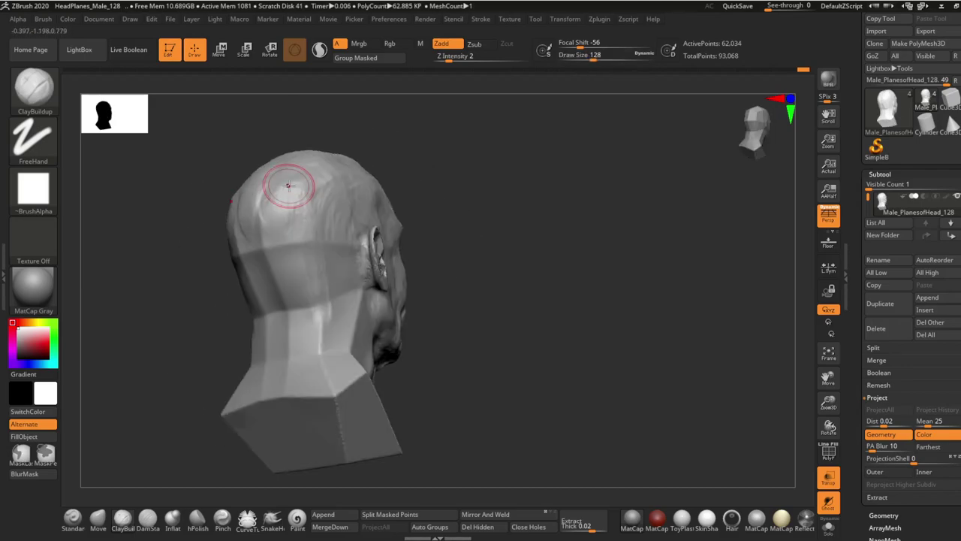
key(space)
drag(225, 322, 211, 322)
mouse_move(261, 270)
right_down()
mouse_move(333, 357)
mouse_move(198, 275)
mouse_move(403, 353)
mouse_move(486, 300)
mouse_move(470, 296)
mouse_move(447, 306)
mouse_move(485, 333)
right_up()
Step: Push the cheek folds and jowls into a saggier shape with the Move brush
key(b)
key(m)
key(v)
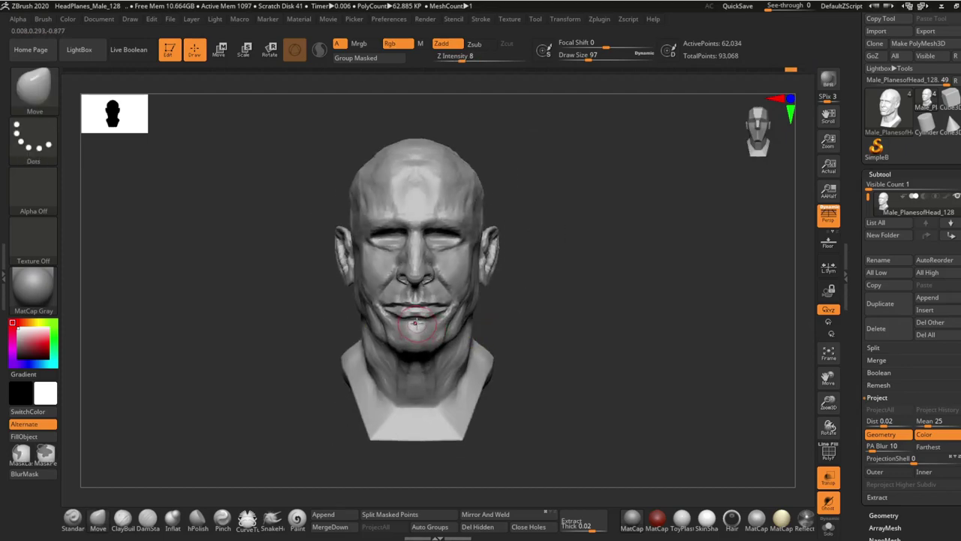
mouse_move(444, 299)
right_down()
mouse_move(465, 301)
mouse_move(435, 308)
mouse_move(450, 300)
mouse_move(506, 314)
mouse_move(483, 258)
mouse_move(465, 278)
mouse_move(480, 293)
mouse_move(493, 268)
mouse_move(423, 368)
mouse_move(432, 436)
mouse_move(368, 409)
mouse_move(379, 405)
right_up()
Step: Flatten the cheek, jaw and mouth-corner planes with hPolish
click(197, 518)
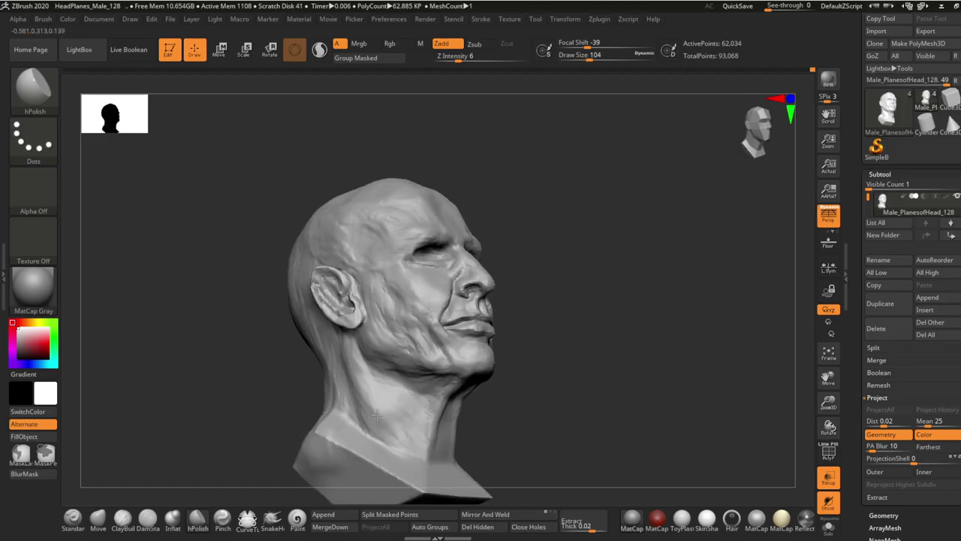
right_drag(318, 375, 385, 296)
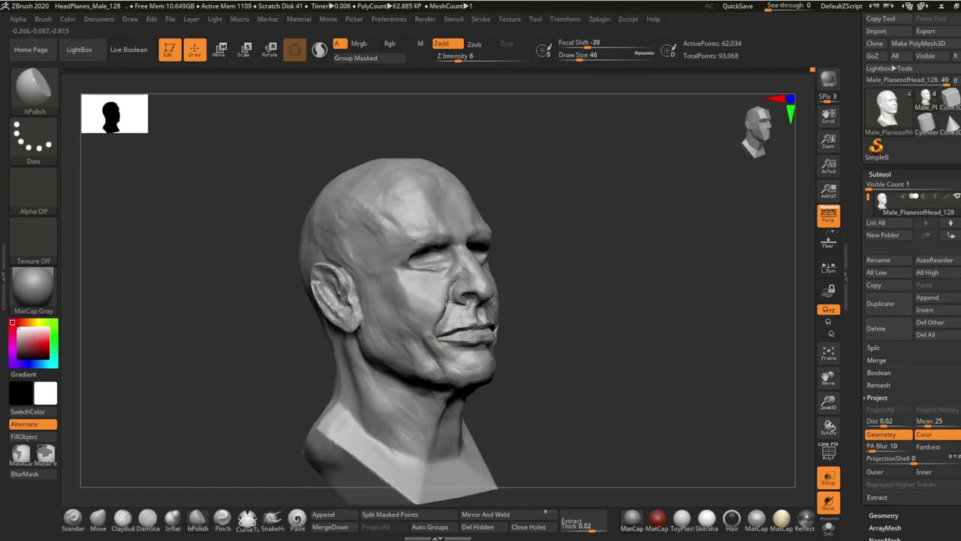
mouse_move(442, 270)
shift+right_down()
mouse_move(517, 346)
mouse_move(461, 394)
shift+right_up()
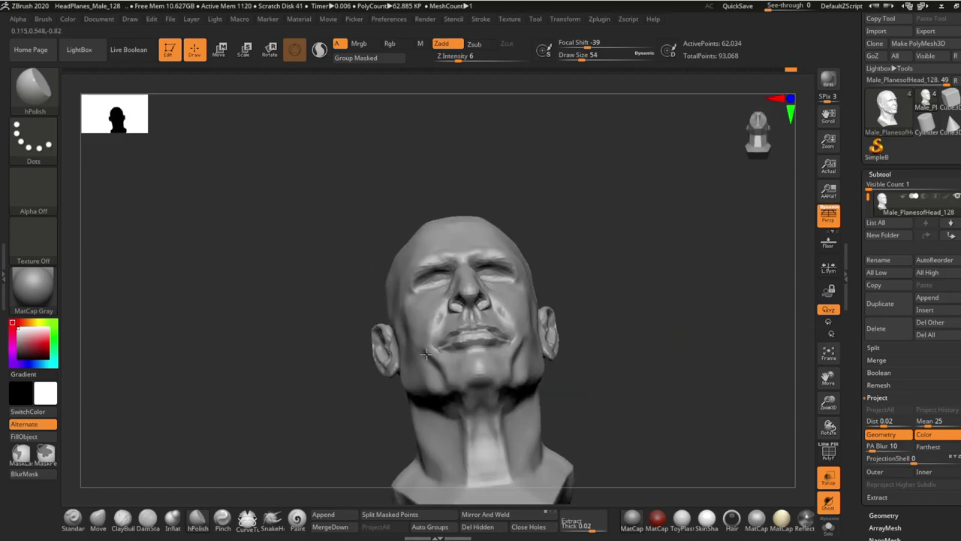
Step: Adjust the face shapes with the Move brush in a left three-quarter view
shift+right_drag(426, 354, 603, 360)
key(b)
key(m)
key(v)
mouse_move(622, 300)
right_down()
mouse_move(548, 298)
mouse_move(469, 406)
mouse_move(455, 350)
mouse_move(445, 363)
mouse_move(641, 350)
mouse_move(495, 331)
mouse_move(634, 308)
mouse_move(503, 328)
mouse_move(543, 293)
right_up()
Step: Build up soft clay around the brows, cheeks and nostril with ClayBuildup
key(b)
key(c)
key(b)
right_drag(618, 279, 498, 280)
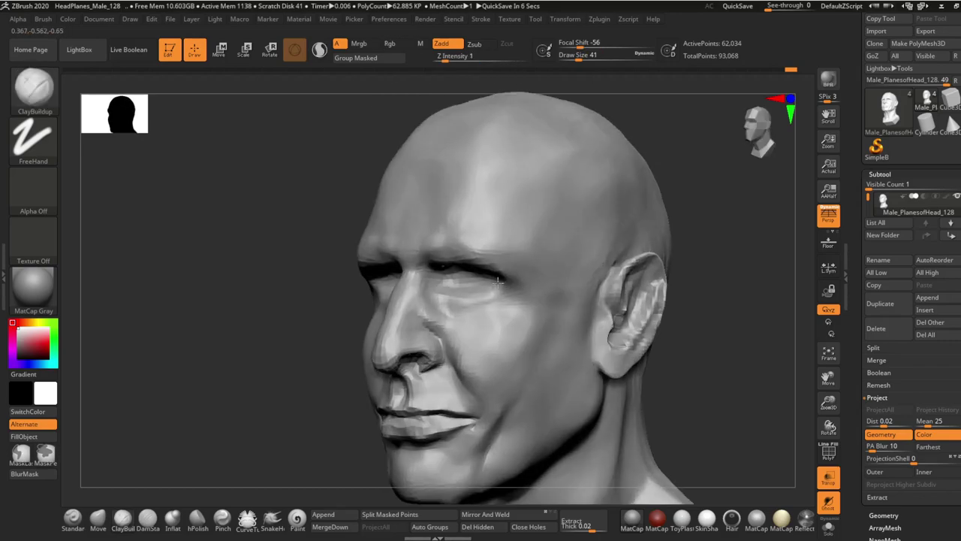
right_drag(455, 305, 464, 311)
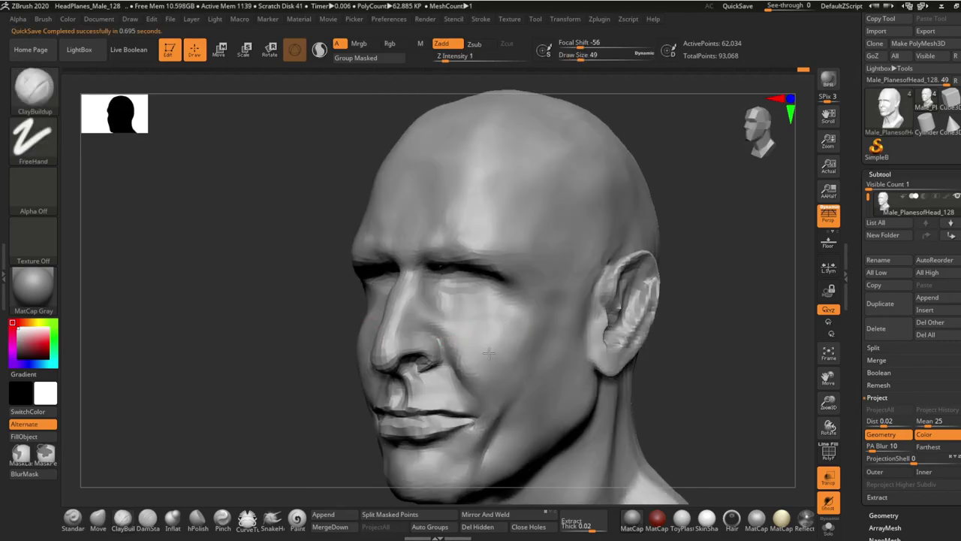
mouse_move(492, 430)
right_down()
mouse_move(489, 311)
mouse_move(515, 279)
mouse_move(622, 333)
mouse_move(417, 373)
mouse_move(459, 386)
mouse_move(526, 360)
mouse_move(616, 348)
mouse_move(456, 337)
mouse_move(388, 253)
mouse_move(420, 263)
mouse_move(435, 254)
mouse_move(447, 310)
right_up()
shift+drag(587, 314, 624, 307)
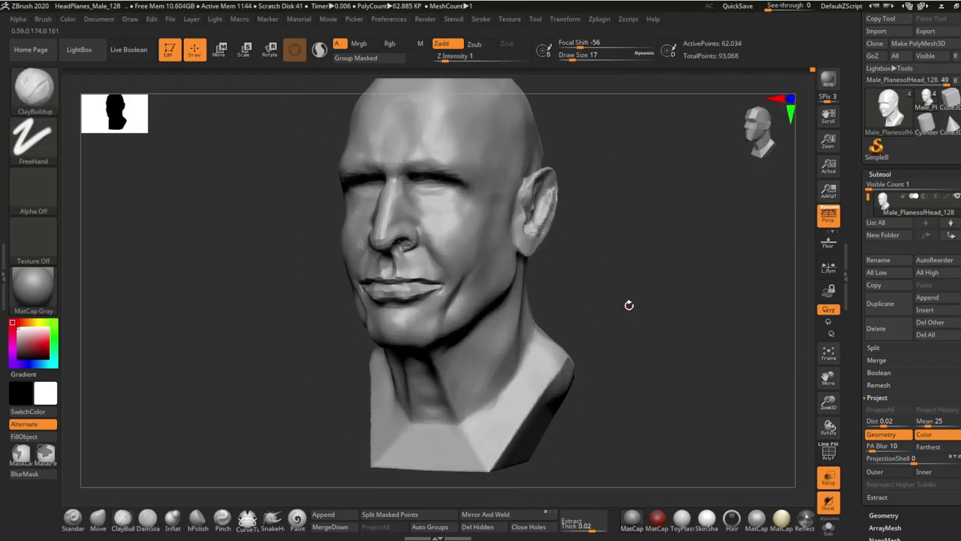
Step: Show the Eye_01_outer subtool and check its placement with Transpose Move and the reference photo
click(869, 184)
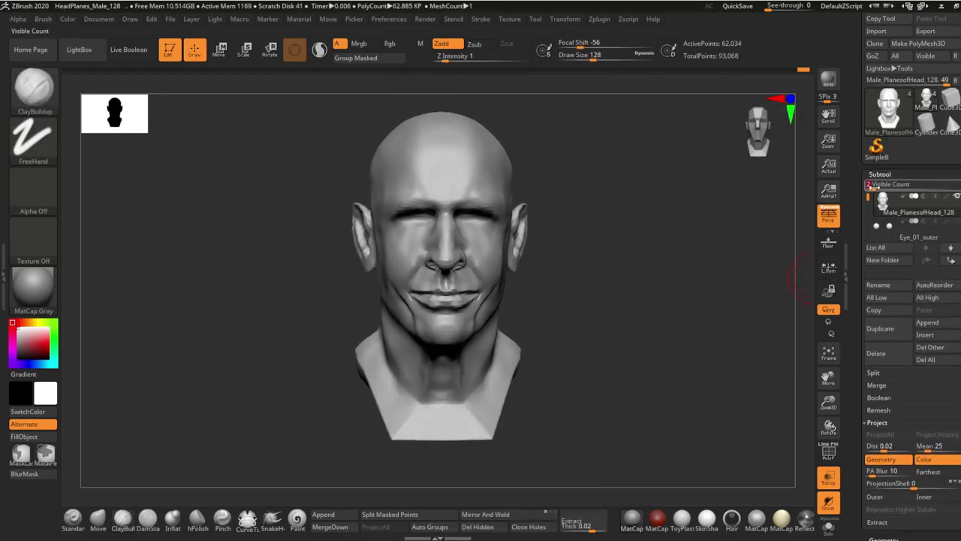
shift+drag(626, 298, 817, 315)
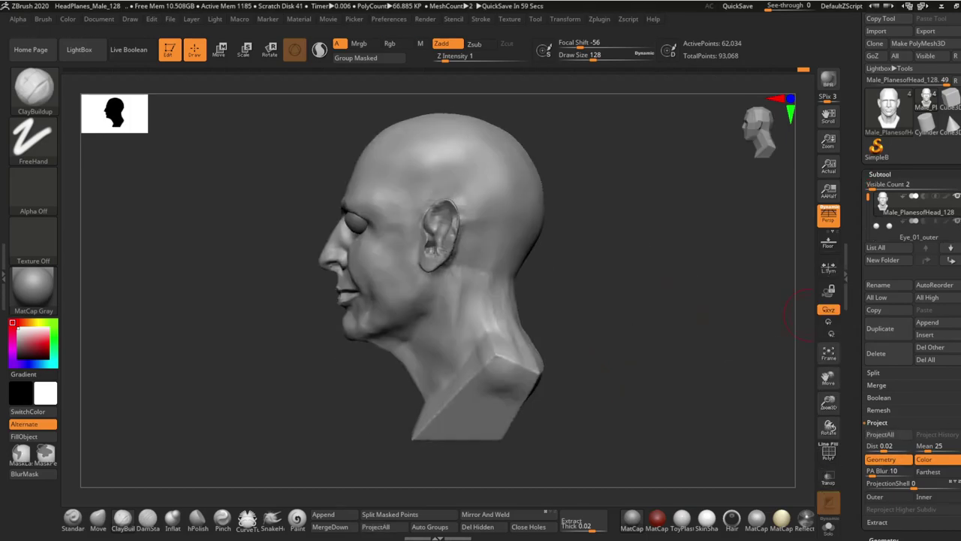
key(w)
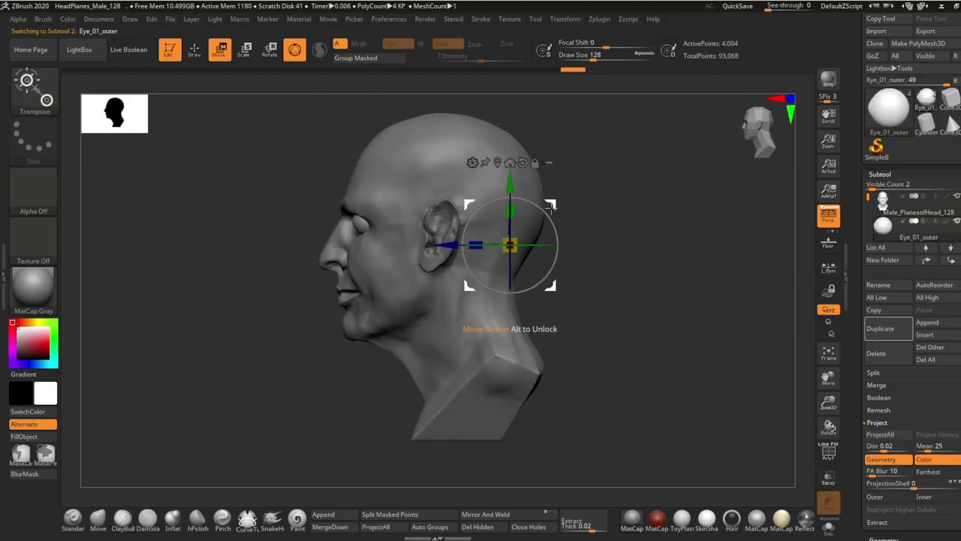
shift+drag(683, 231, 742, 370)
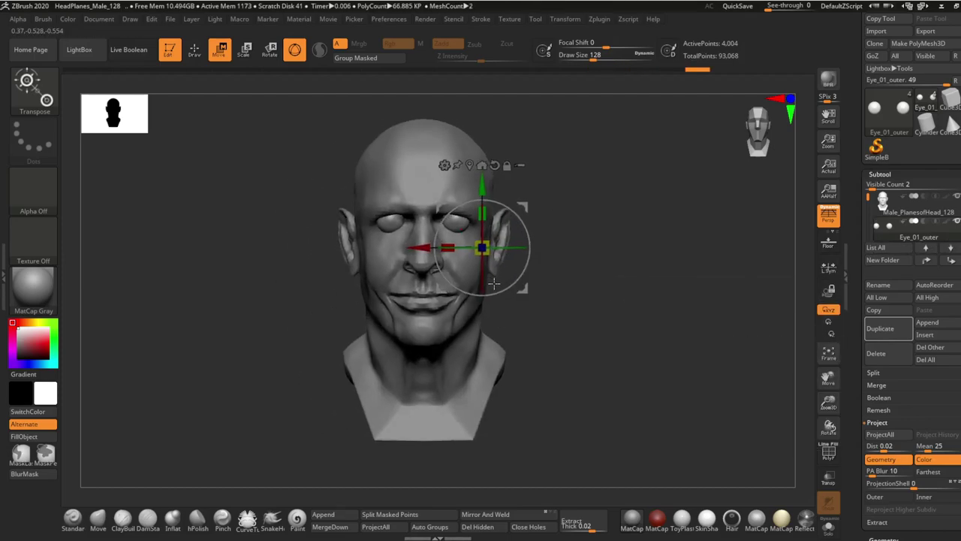
key(shift+z)
key(shift+z)
key(q)
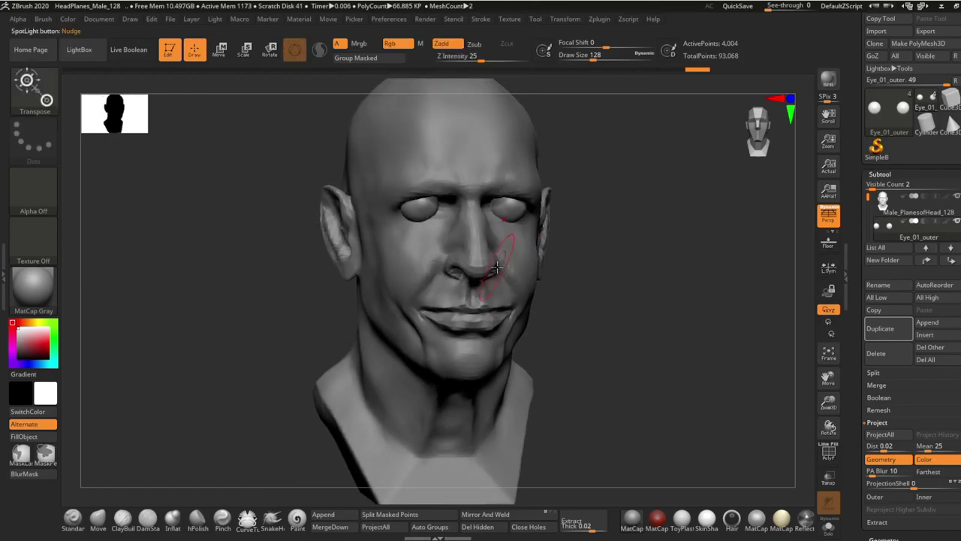
shift+drag(572, 326, 465, 225)
Step: Return to the head subtool and refine cheeks, jaw and neck with ClayBuildup
alt+click(450, 203)
right_drag(392, 203, 440, 258)
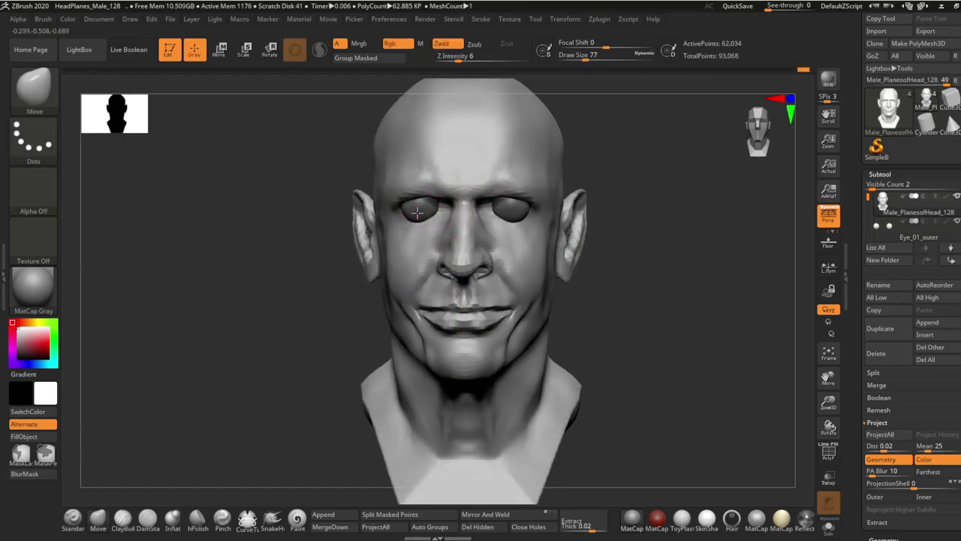
key(b)
key(c)
key(b)
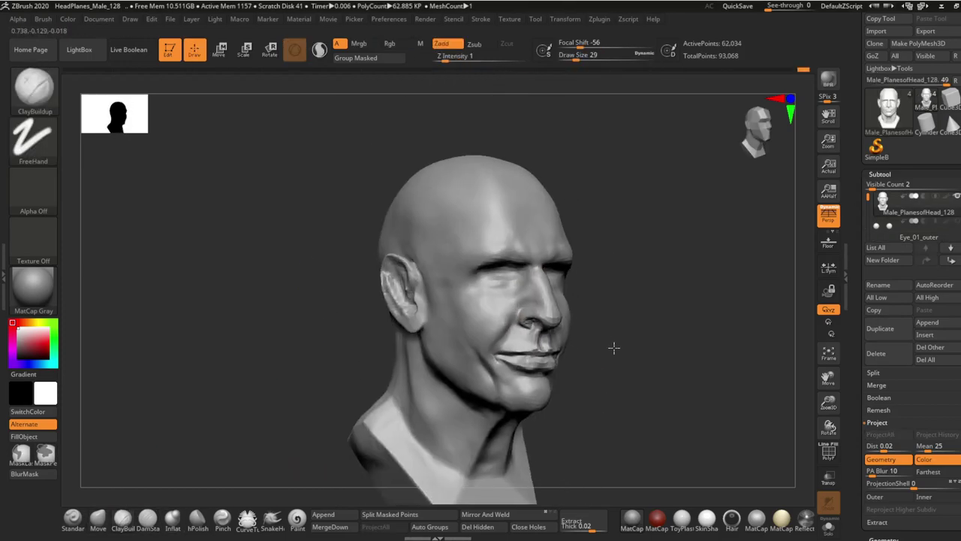
mouse_move(518, 164)
right_down()
mouse_move(538, 142)
mouse_move(590, 257)
right_up()
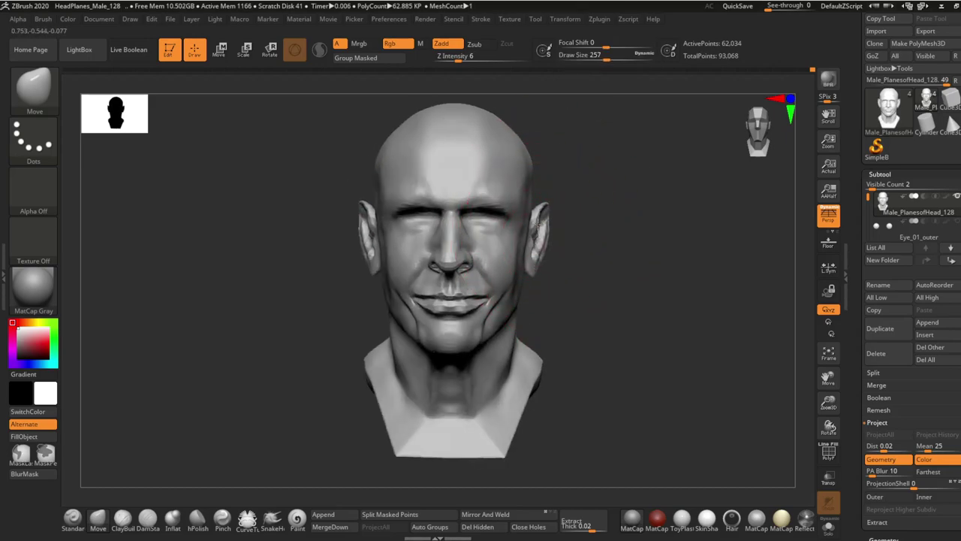
mouse_move(547, 215)
shift+right_down()
mouse_move(510, 279)
mouse_move(541, 285)
mouse_move(469, 349)
shift+right_up()
right_drag(441, 390, 412, 343)
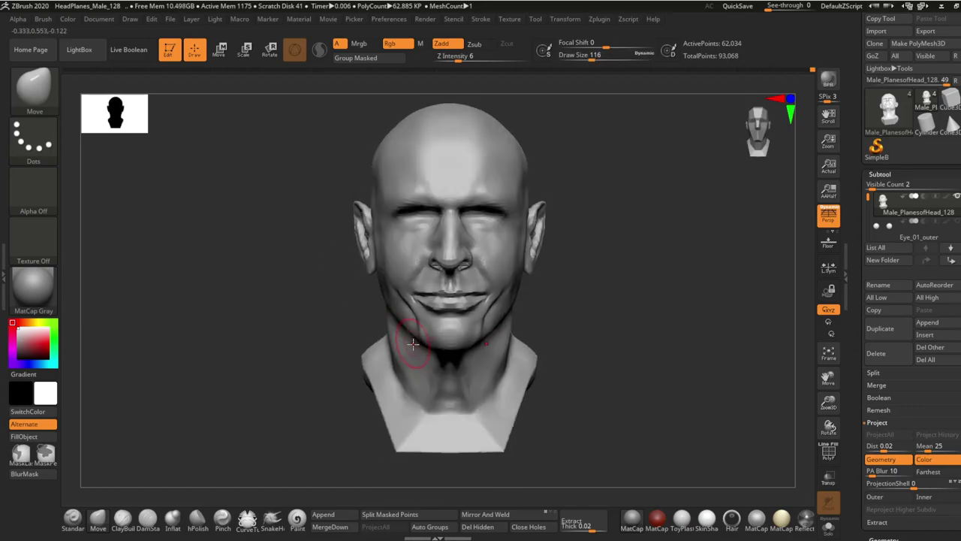
mouse_move(401, 292)
right_down()
mouse_move(496, 308)
mouse_move(461, 318)
mouse_move(400, 309)
mouse_move(360, 321)
mouse_move(429, 275)
mouse_move(418, 406)
right_up()
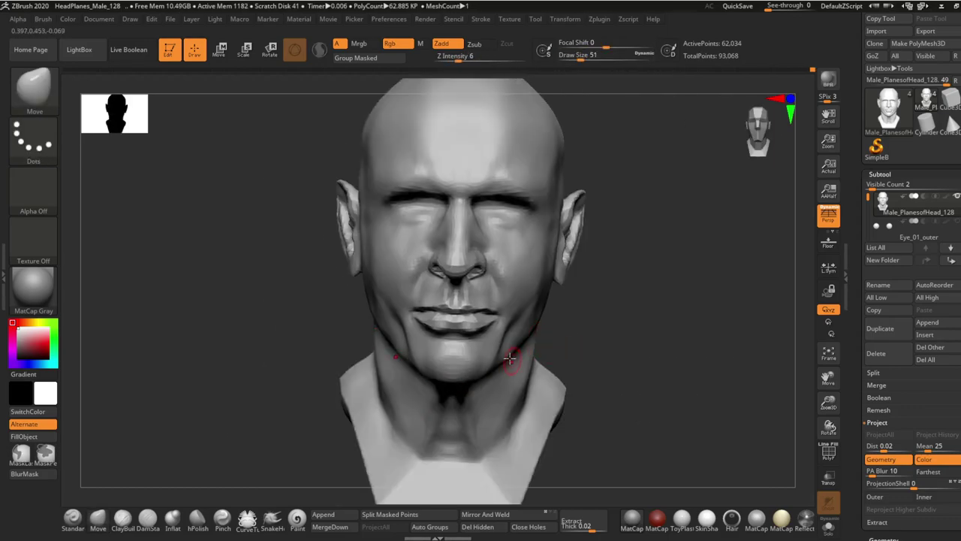
mouse_move(509, 359)
right_down()
mouse_move(557, 281)
mouse_move(626, 317)
mouse_move(650, 302)
mouse_move(382, 285)
mouse_move(468, 377)
mouse_move(623, 396)
mouse_move(562, 393)
mouse_move(401, 294)
mouse_move(333, 339)
right_up()
Step: Delete the duplicate Eye_01_outer1 subtool
alt+click(401, 294)
key(w)
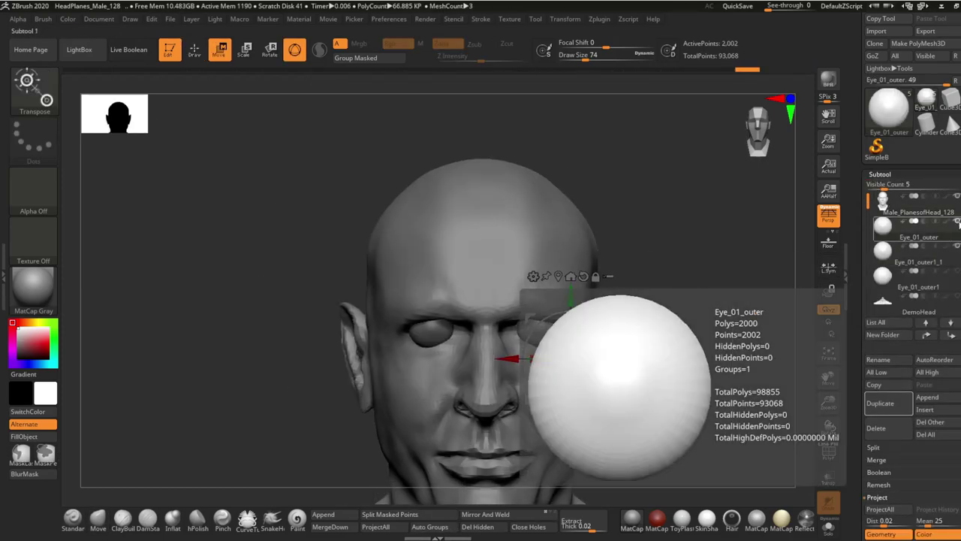
click(901, 287)
click(876, 427)
click(793, 454)
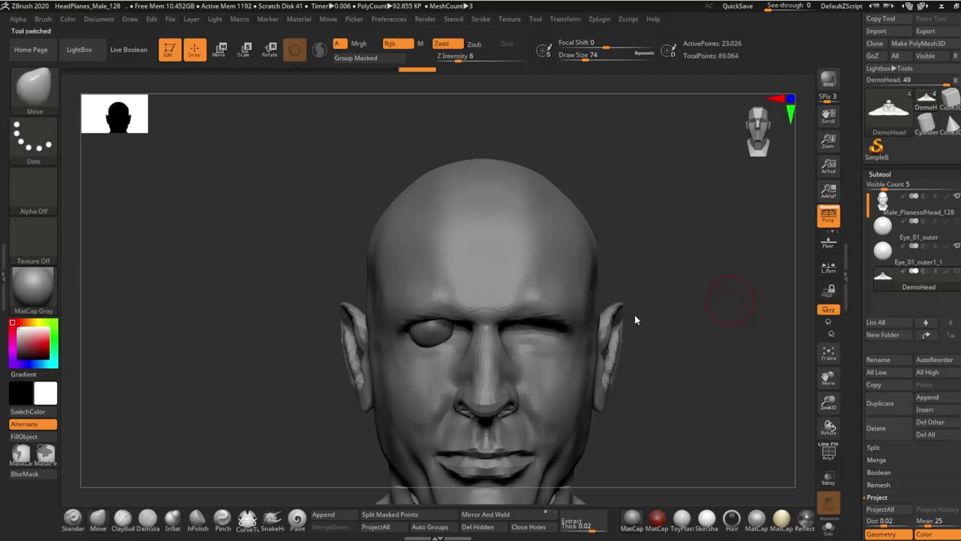
Step: Fit the Eye_01_outer1_1 piece over the left eye using a semi-transparent SpotLight reference photo
ctrl+right_drag(730, 299, 449, 315)
key(w)
alt+click(427, 332)
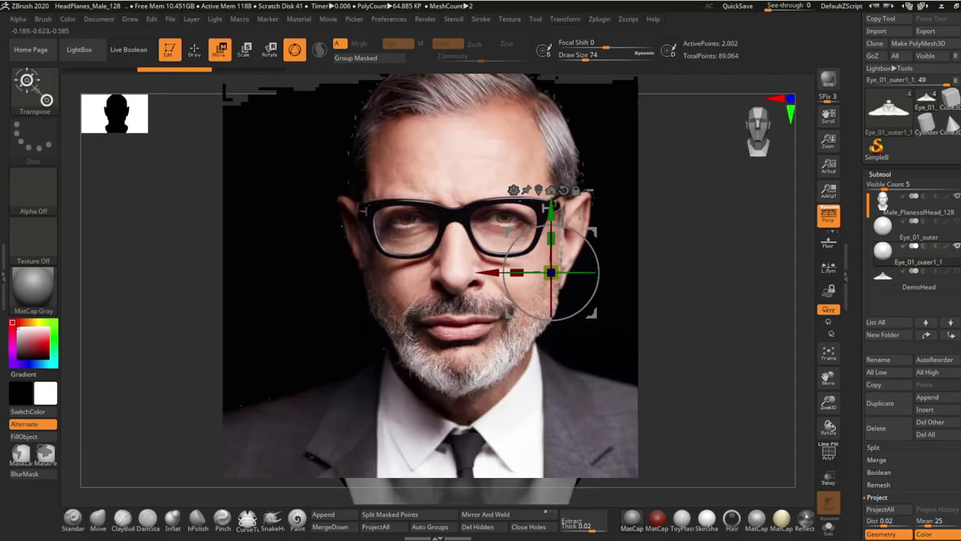
key(z)
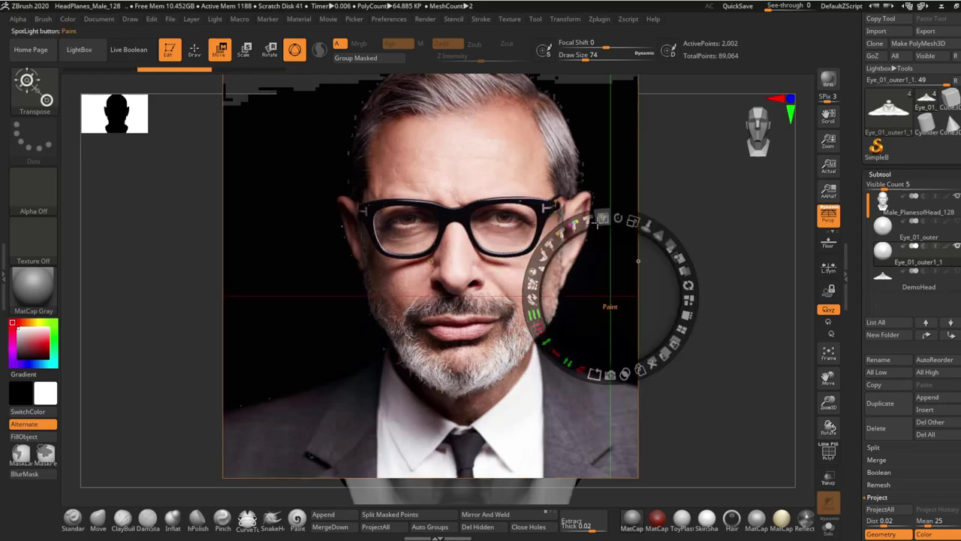
drag(555, 300, 530, 347)
key(z)
key(z)
drag(552, 272, 567, 283)
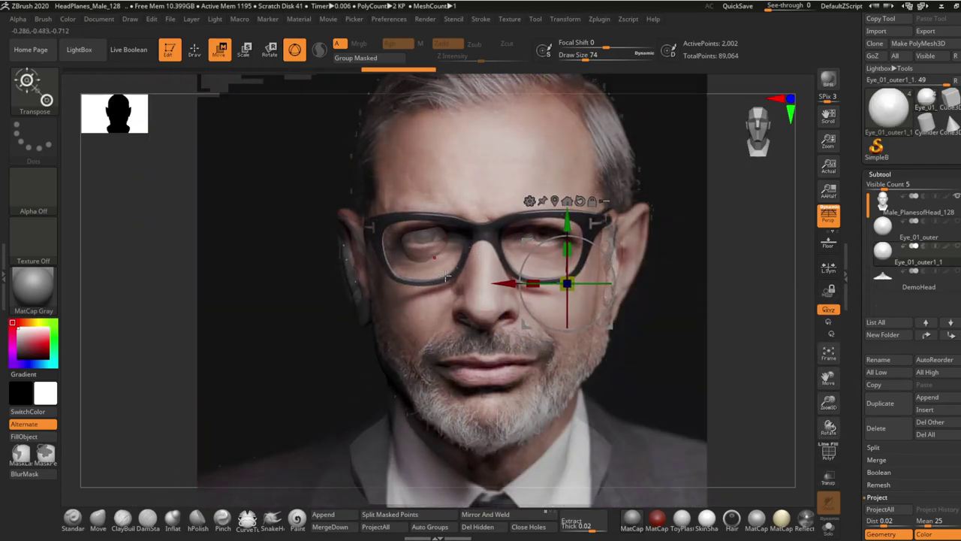
key(q)
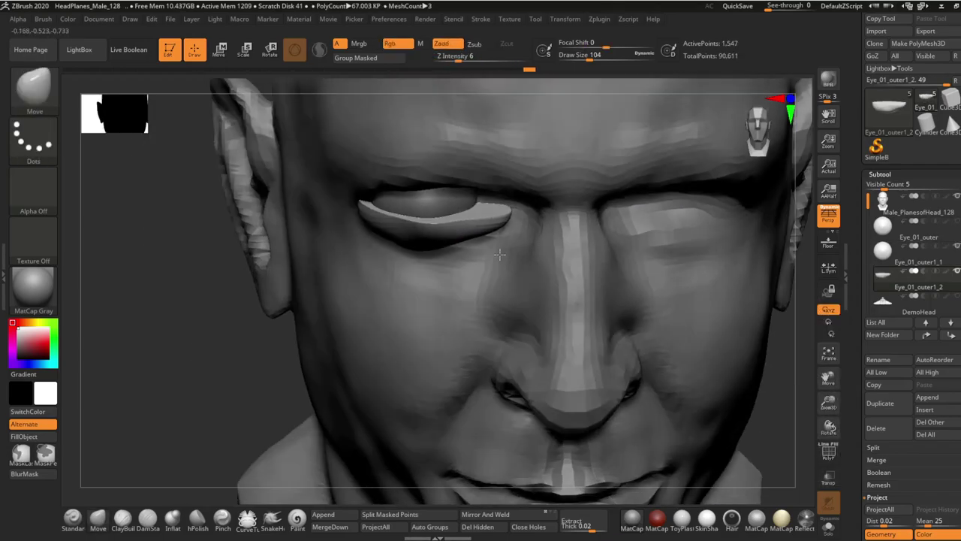
Step: Select the duplicated eyelid piece for Transpose Move and switch to ClayBuildup
key(w)
alt+click(496, 231)
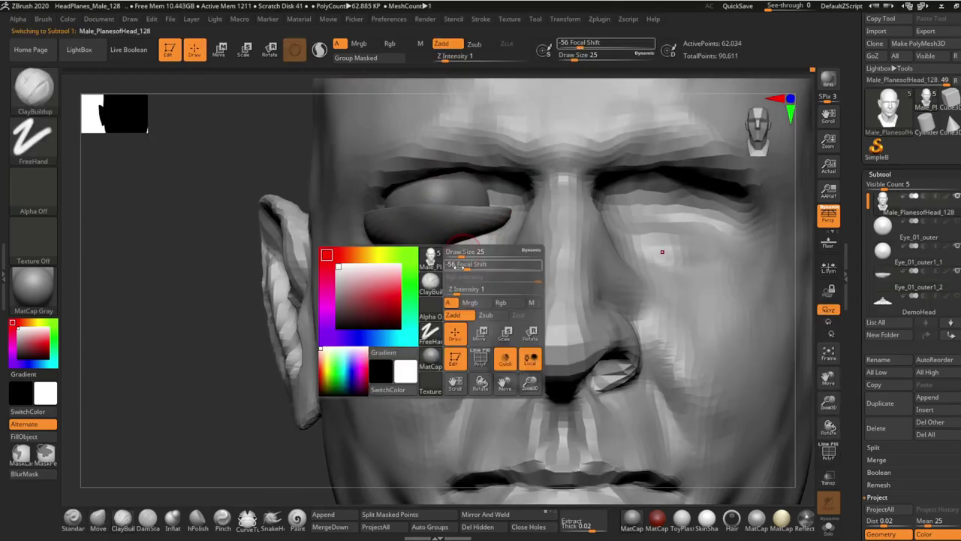
right_drag(393, 256, 356, 235)
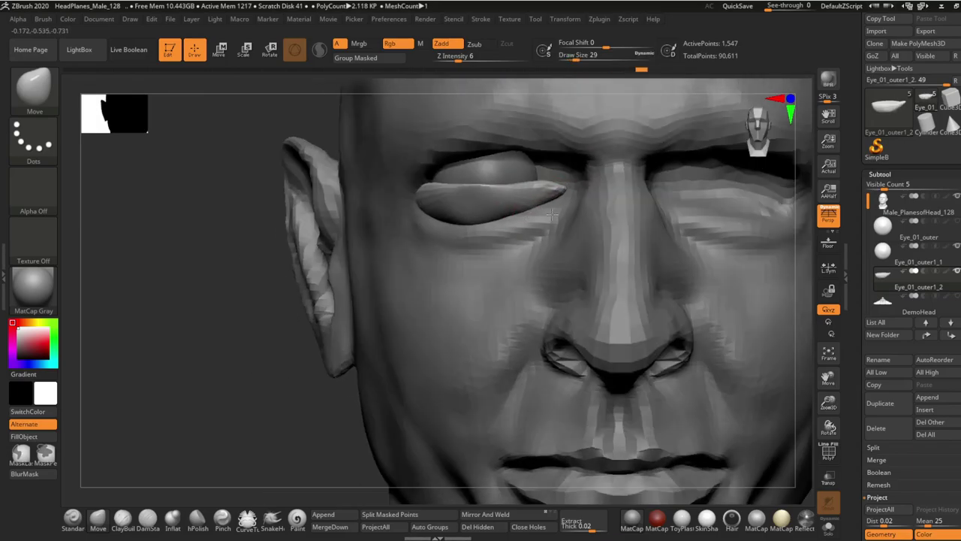
key(b)
key(c)
key(b)
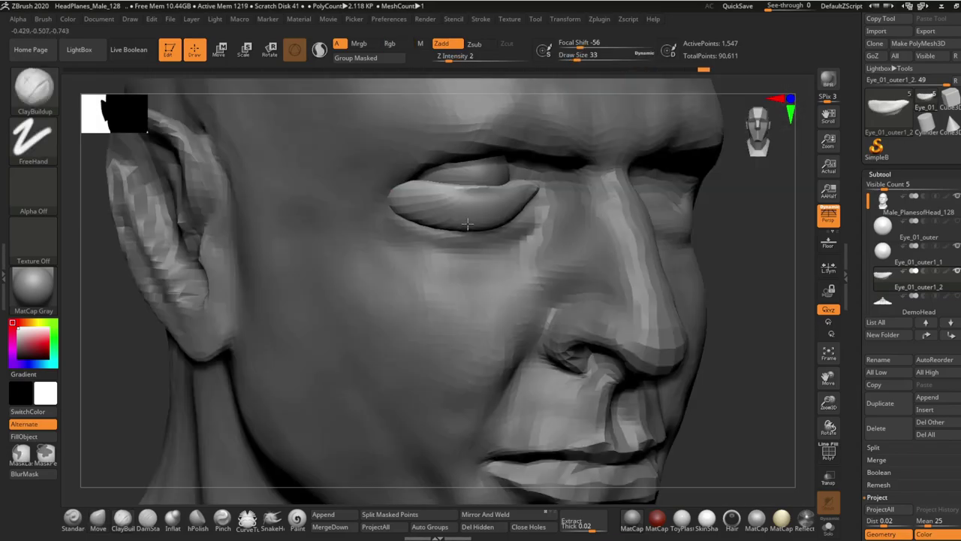
Step: Shape the eyelid around the left eye with hPolish and Move, viewing it up close
click(199, 513)
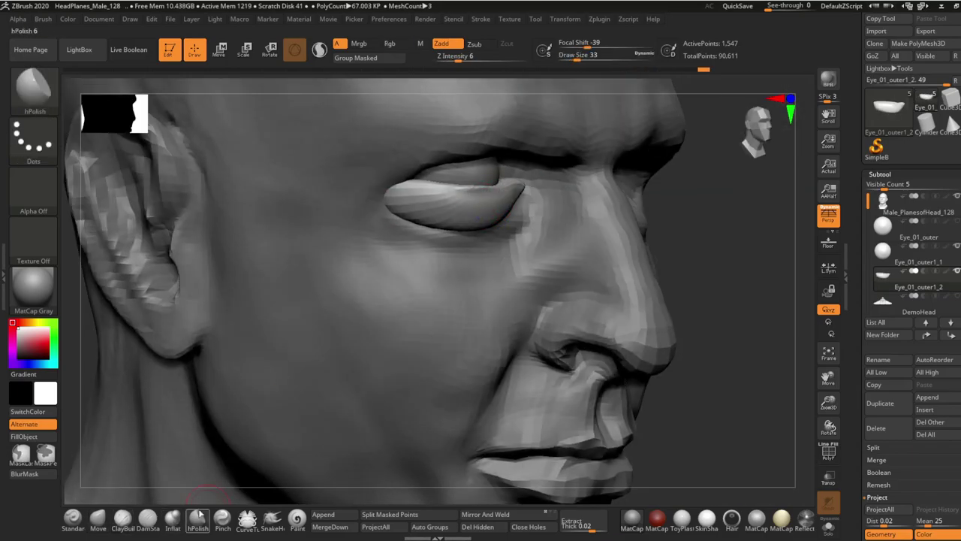
key(w)
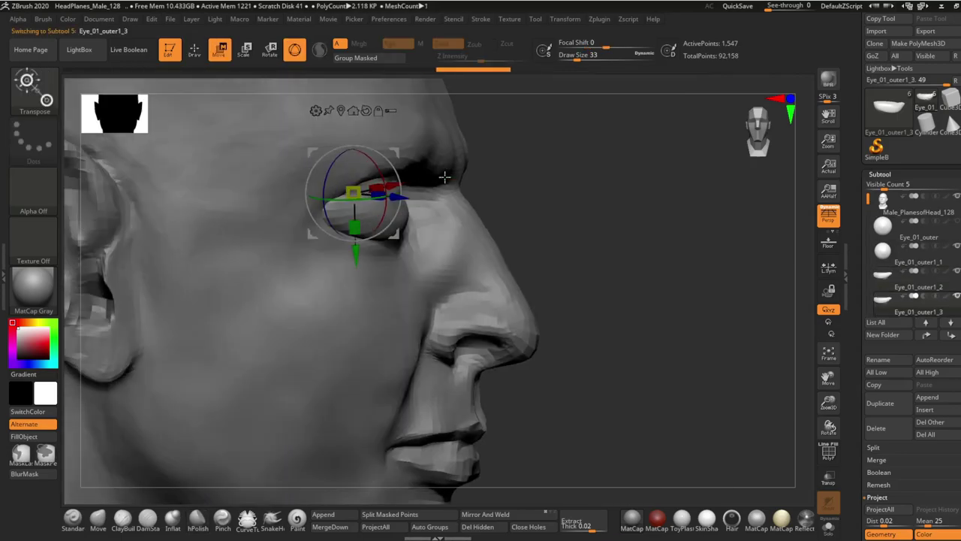
right_drag(365, 199, 428, 171)
key(q)
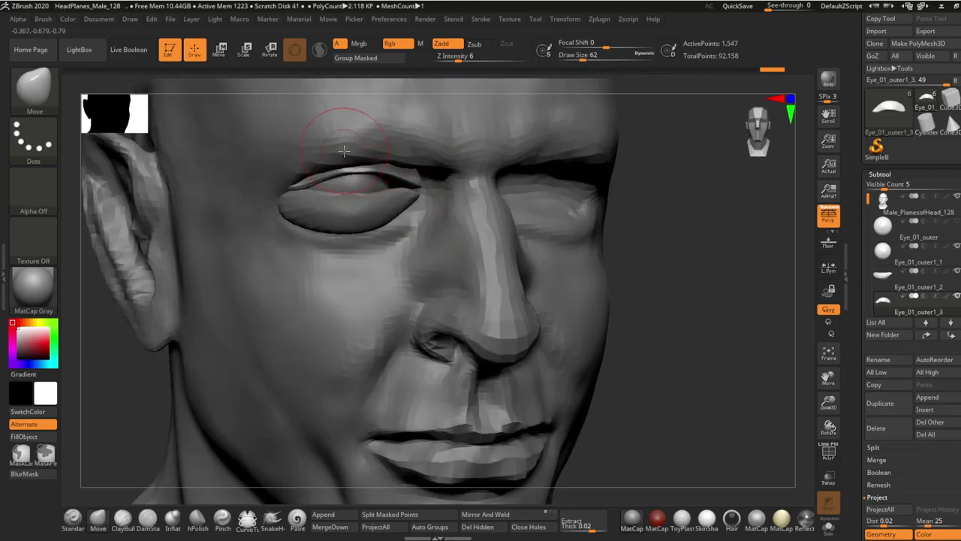
right_drag(343, 151, 357, 196)
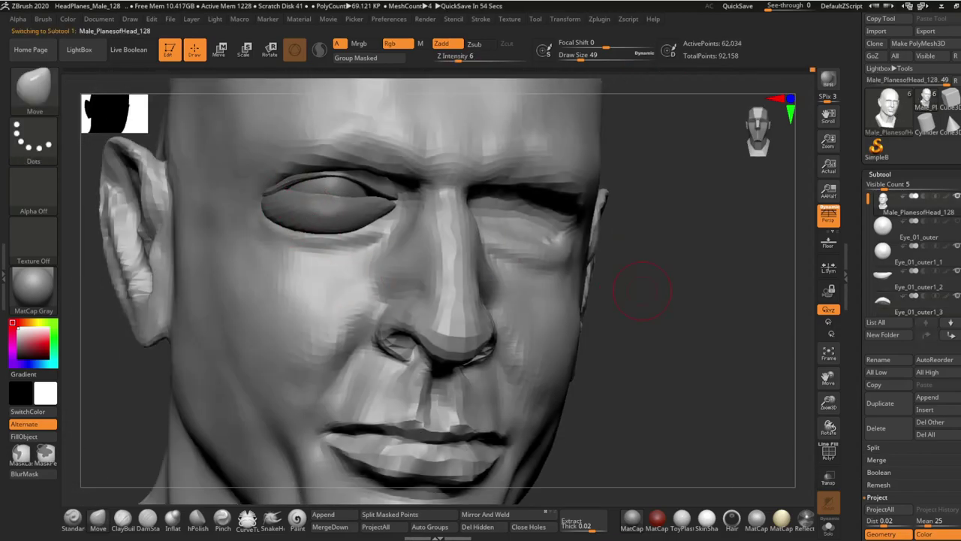
mouse_move(642, 291)
right_down()
mouse_move(315, 203)
mouse_move(343, 224)
right_up()
Step: Set the brush to size 59 and Solo the Eye_01_outer1_2 eyelid piece
alt+click(292, 190)
key(s)
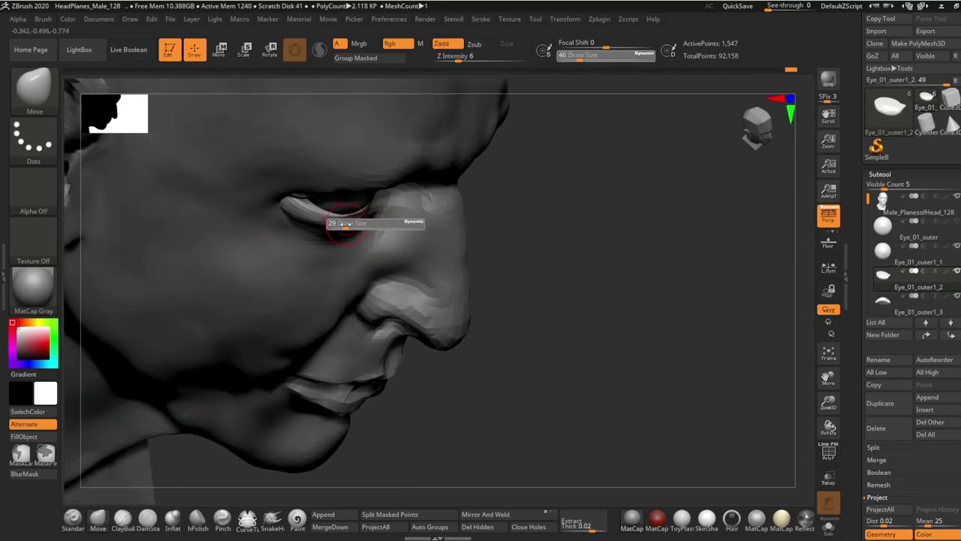
drag(343, 224, 353, 223)
right_drag(353, 224, 382, 199)
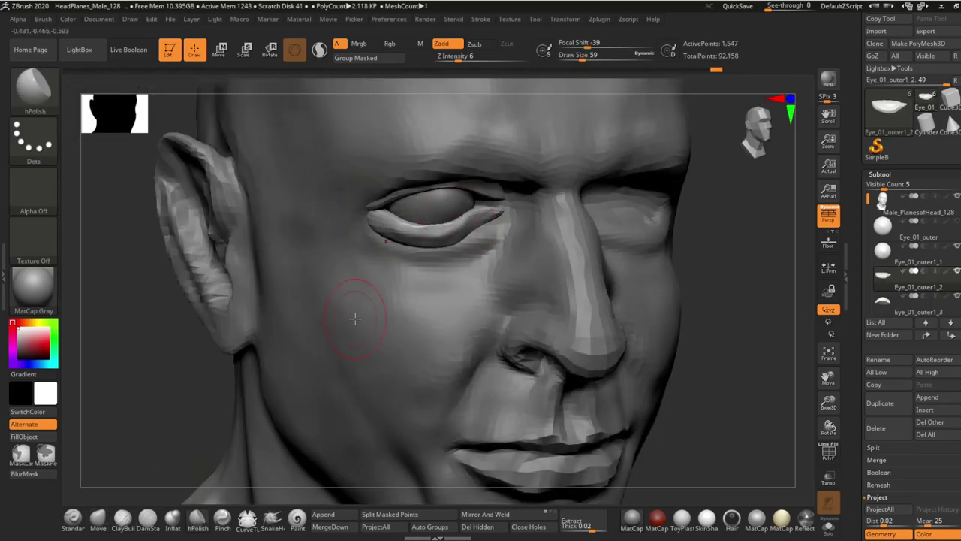
mouse_move(477, 216)
right_down()
mouse_move(381, 239)
mouse_move(433, 237)
right_up()
key(shift+s)
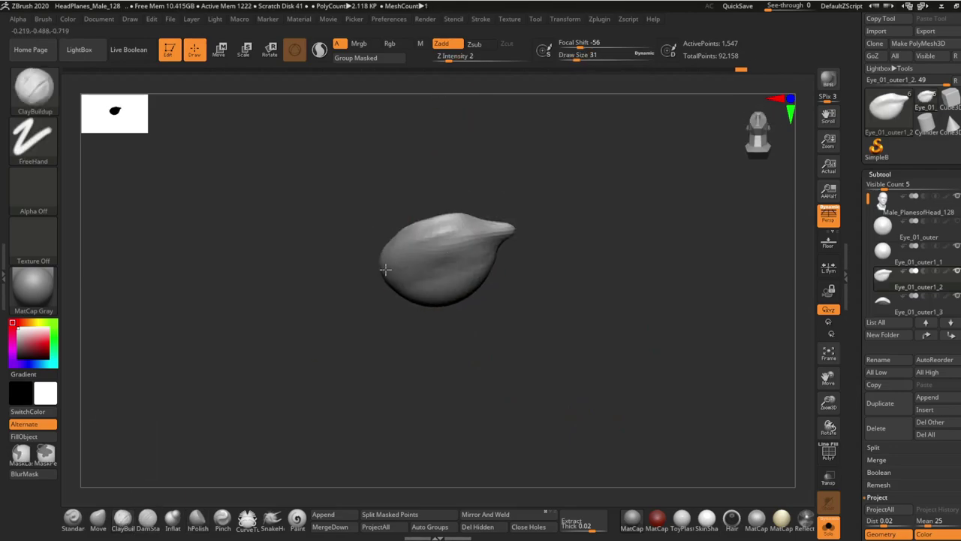
Step: Smooth the eyelid surface, then refine its edge with Pinch and hPolish
shift+drag(385, 269, 409, 248)
key(b)
key(p)
key(i)
mouse_move(371, 250)
right_down()
mouse_move(375, 328)
mouse_move(467, 228)
mouse_move(408, 193)
mouse_move(517, 292)
mouse_move(333, 133)
mouse_move(550, 252)
right_up()
key(b)
key(h)
key(p)
click(957, 196)
Step: Reselect the head with ClayBuildup at a slightly smaller brush size, framing both eyes
key(b)
key(m)
key(v)
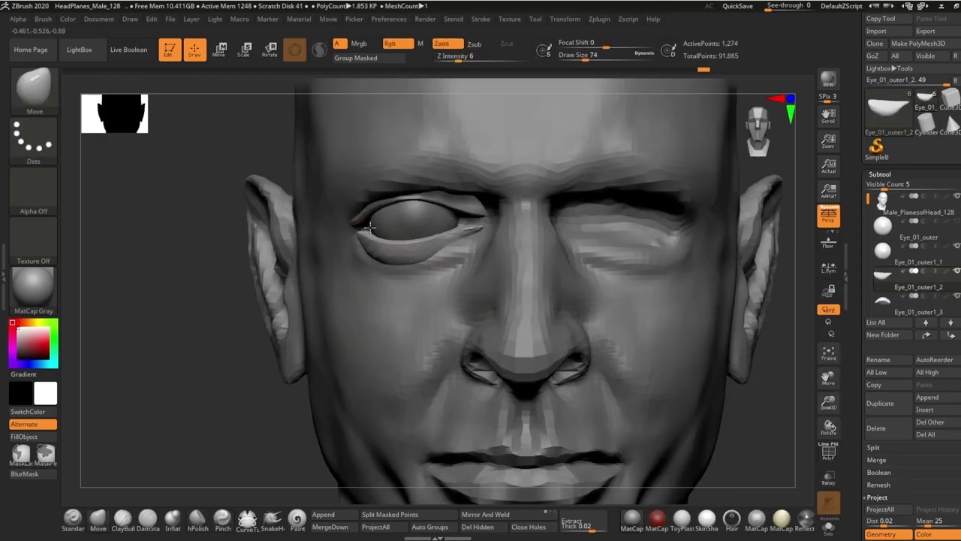
key(f)
key(b)
key(c)
key(b)
mouse_move(461, 225)
ctrl+right_down()
mouse_move(453, 255)
mouse_move(332, 172)
mouse_move(483, 215)
mouse_move(480, 227)
mouse_move(406, 205)
mouse_move(272, 317)
mouse_move(440, 365)
mouse_move(452, 309)
ctrl+right_up()
alt+click(453, 255)
key(bracketleft)
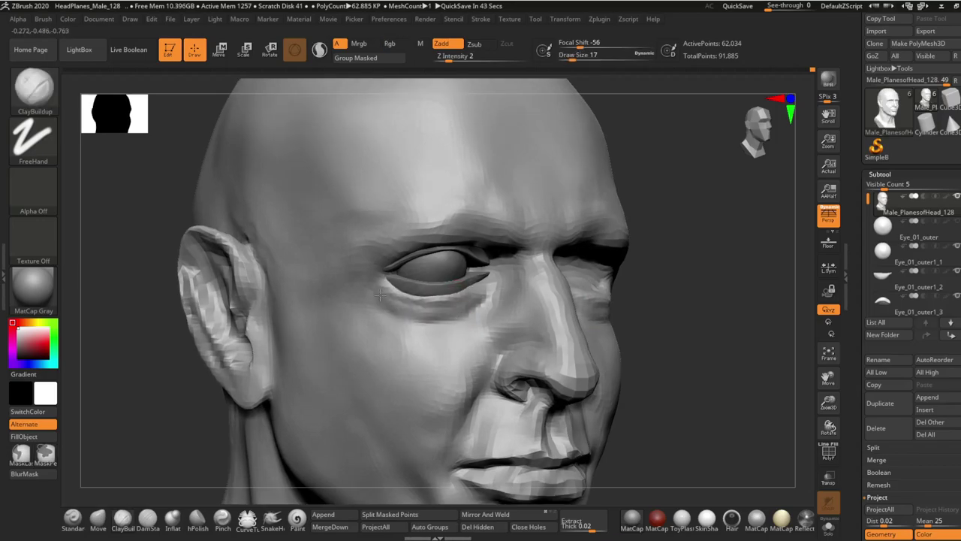
mouse_move(379, 295)
right_down()
mouse_move(406, 323)
mouse_move(451, 300)
mouse_move(473, 264)
mouse_move(420, 286)
mouse_move(451, 293)
mouse_move(442, 309)
mouse_move(418, 253)
mouse_move(451, 381)
right_up()
Step: Push the last eyelid piece around the eyeball with the Move brush
alt+click(458, 295)
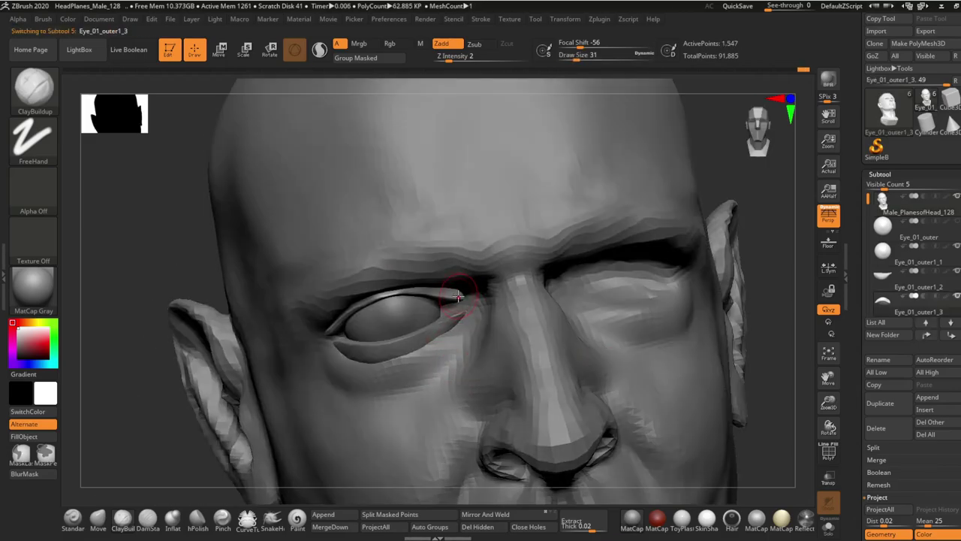
key(b)
key(m)
key(v)
mouse_move(385, 295)
right_down()
mouse_move(420, 292)
mouse_move(322, 301)
mouse_move(300, 290)
mouse_move(349, 282)
mouse_move(323, 281)
mouse_move(358, 254)
mouse_move(321, 278)
mouse_move(593, 271)
mouse_move(450, 271)
mouse_move(526, 255)
mouse_move(521, 237)
mouse_move(594, 365)
mouse_move(480, 421)
right_up()
Step: Select the Eye_01_outer1_1 and then the Eye_01_outer1_2 eyelid pieces
alt+click(347, 257)
key(w)
alt+click(593, 272)
key(q)
alt+click(421, 234)
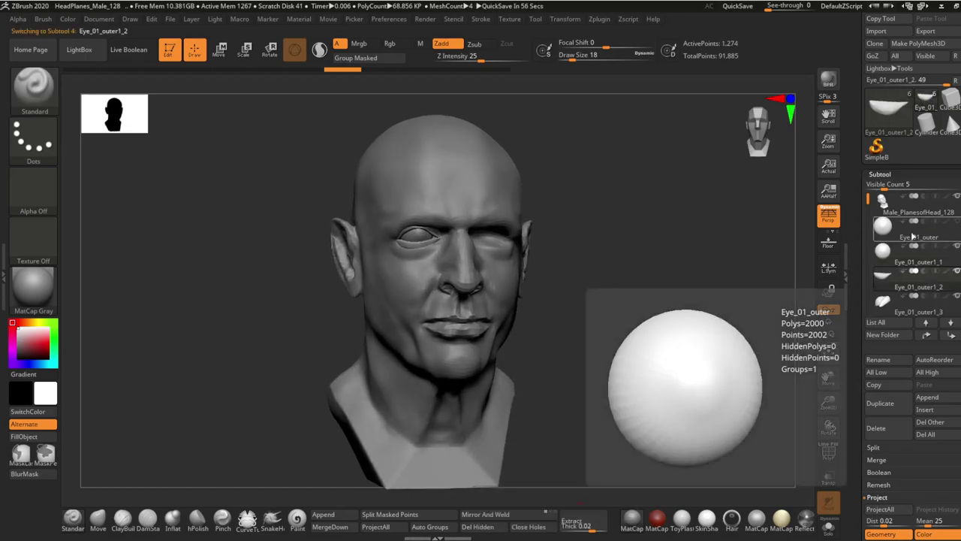
Step: Check against the reference photo and Mirror And Weld the eyelid onto the other eye
click(912, 236)
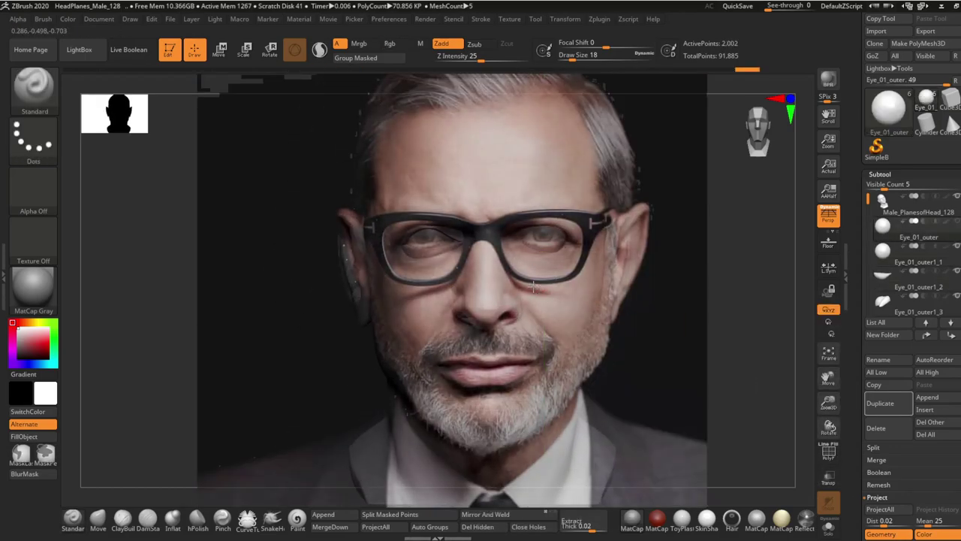
key(w)
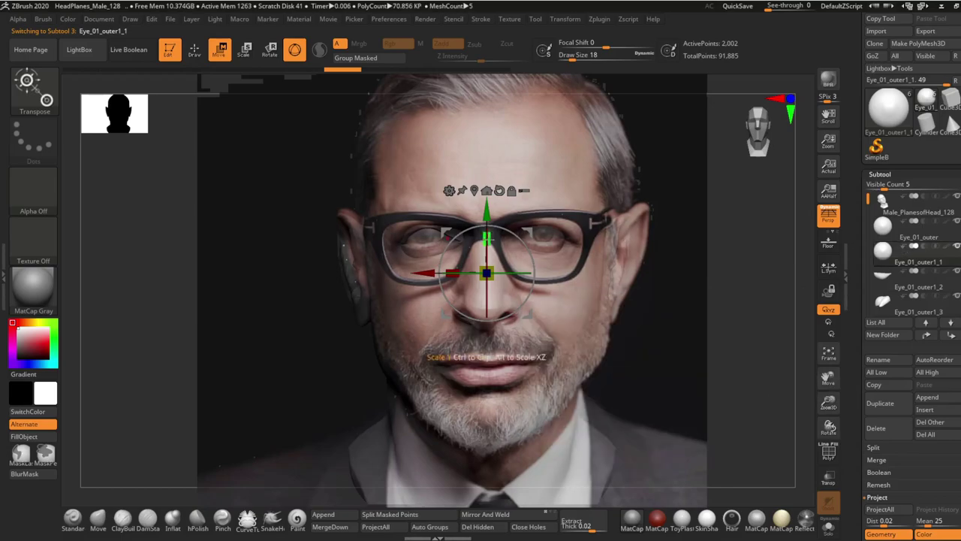
key(q)
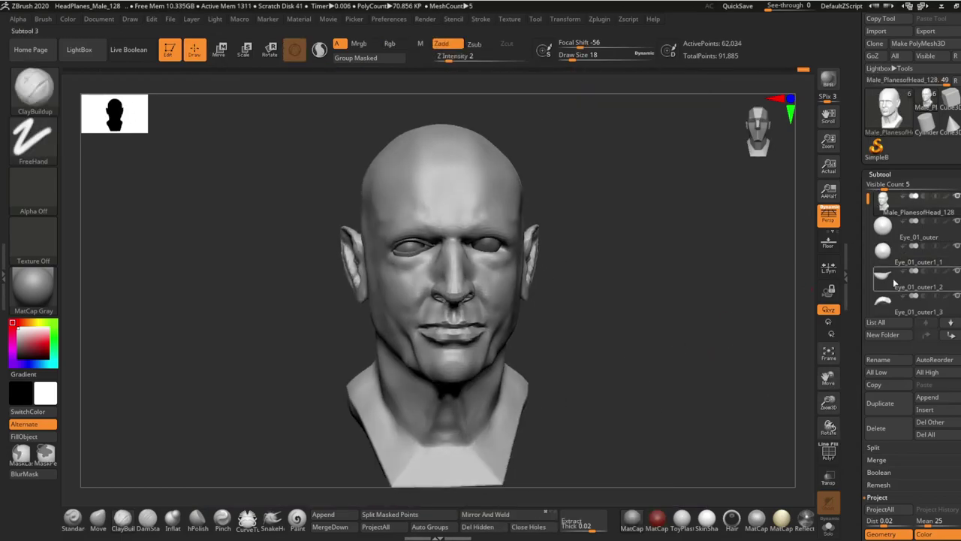
key(Down)
click(513, 518)
mouse_move(653, 337)
mouse_down()
mouse_move(744, 305)
mouse_move(526, 279)
mouse_up()
Step: Adjust the mirrored eyelid with a smaller Move brush from the front
key(b)
key(m)
key(v)
key(s)
click(535, 300)
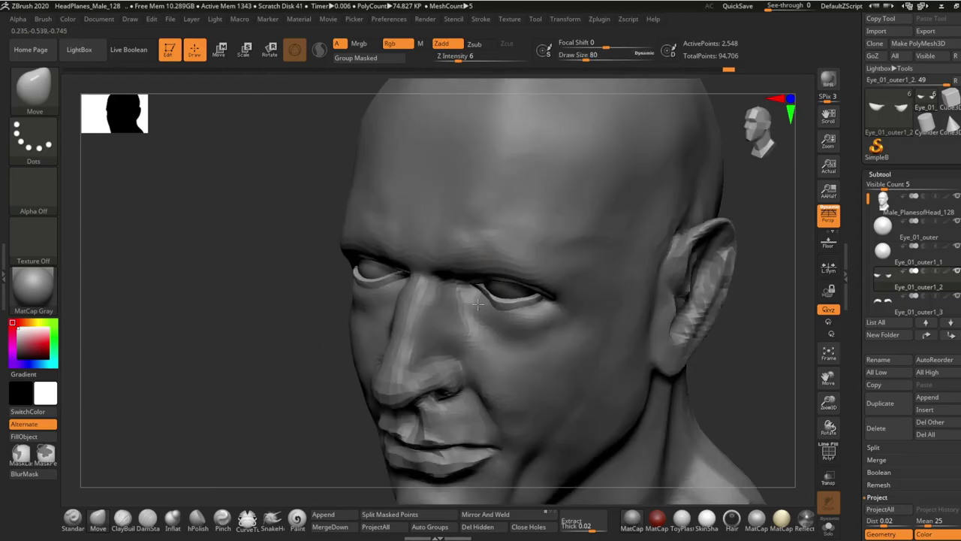
mouse_move(534, 301)
right_down()
mouse_move(469, 255)
mouse_move(409, 248)
mouse_move(397, 266)
mouse_move(497, 260)
right_up()
Step: Select the Eye_01_outer1_3 eyelid, then the Eye_01_outer eyeball with the Transpose gizmo
alt+click(470, 256)
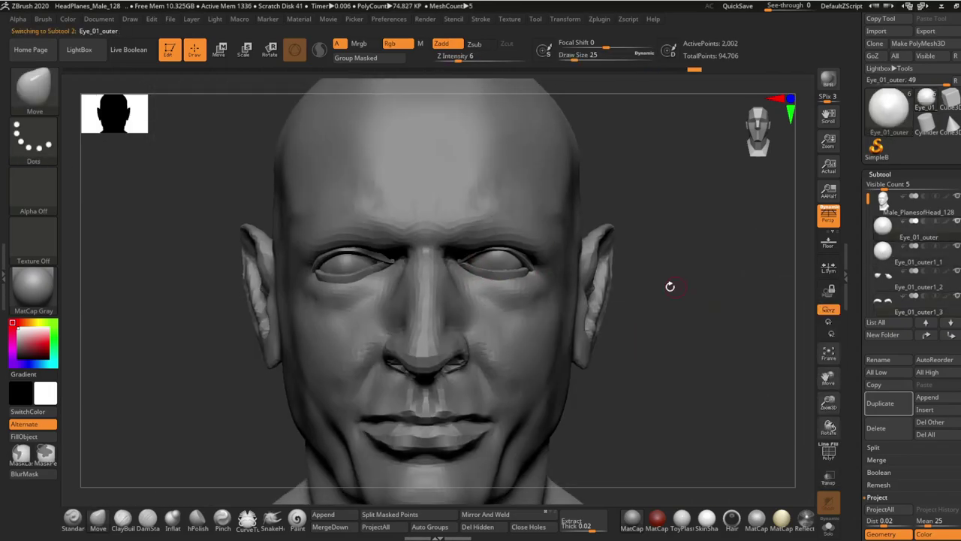
key(q)
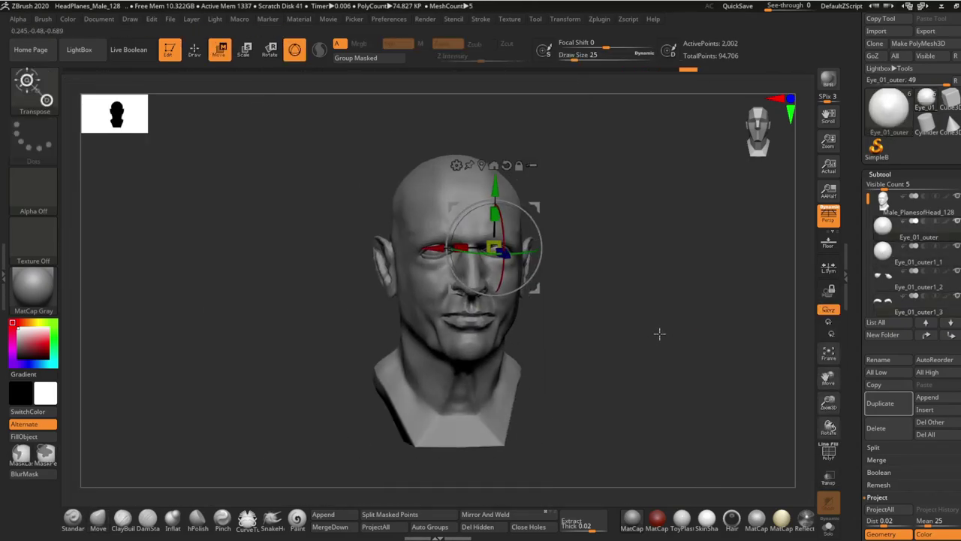
mouse_move(661, 333)
mouse_down()
mouse_move(628, 337)
mouse_move(633, 308)
mouse_move(680, 288)
mouse_move(668, 301)
mouse_up()
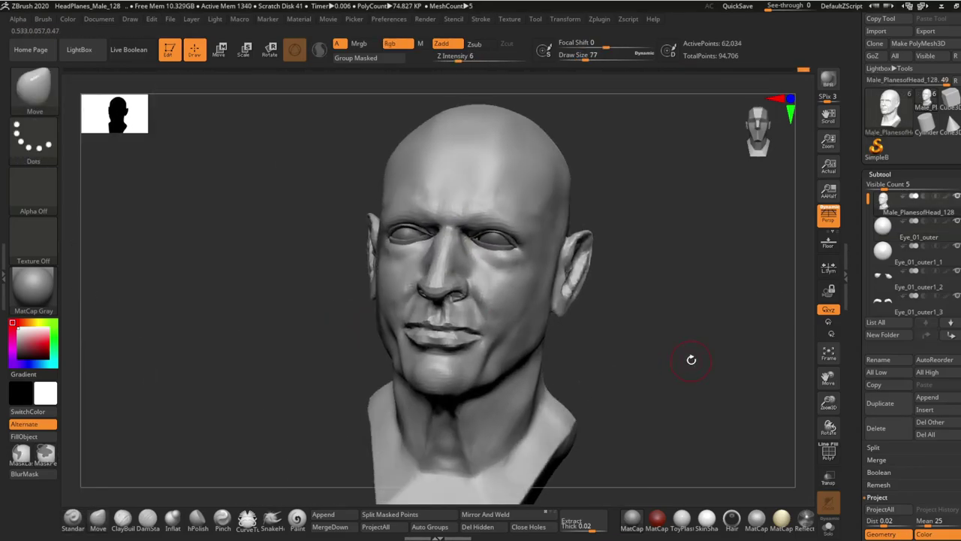
alt+click(537, 229)
key(w)
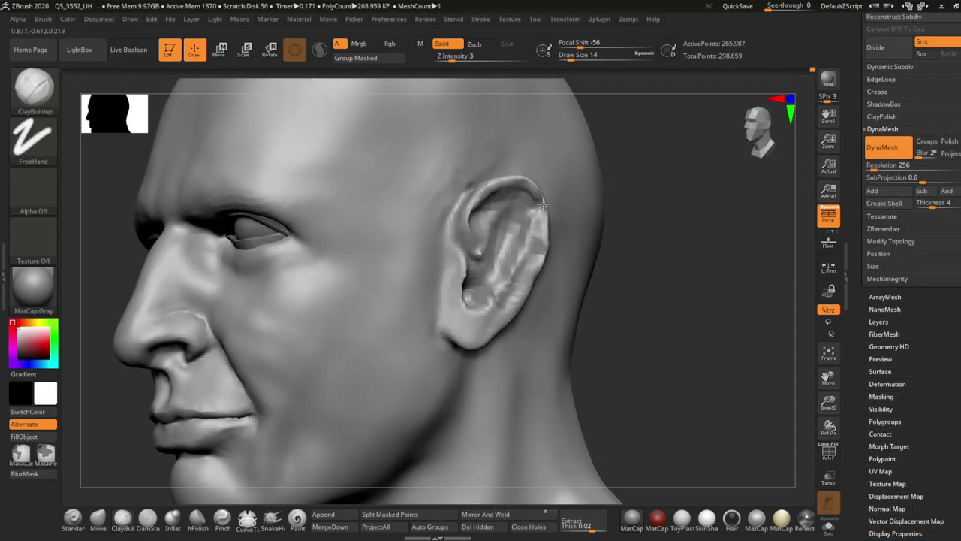
Step: Sculpt the earlobe and inner ear folds with ClayBuildup, hPolish and Smooth, enlarging the brush
drag(516, 304, 492, 298)
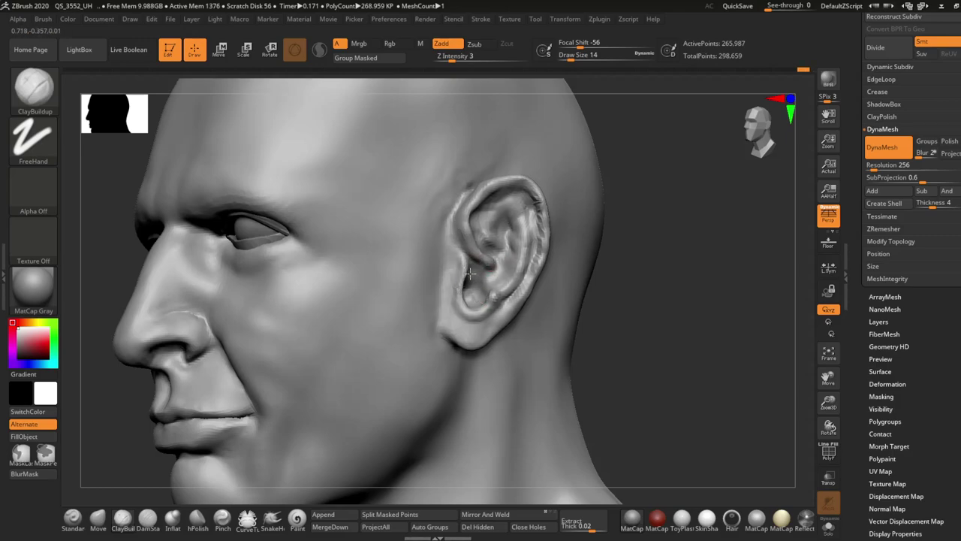
click(197, 518)
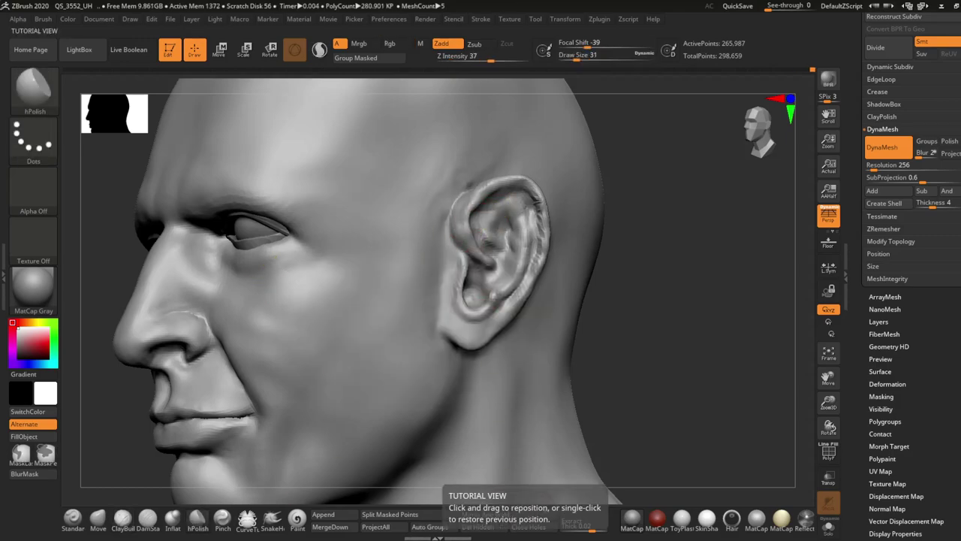
key(shift)
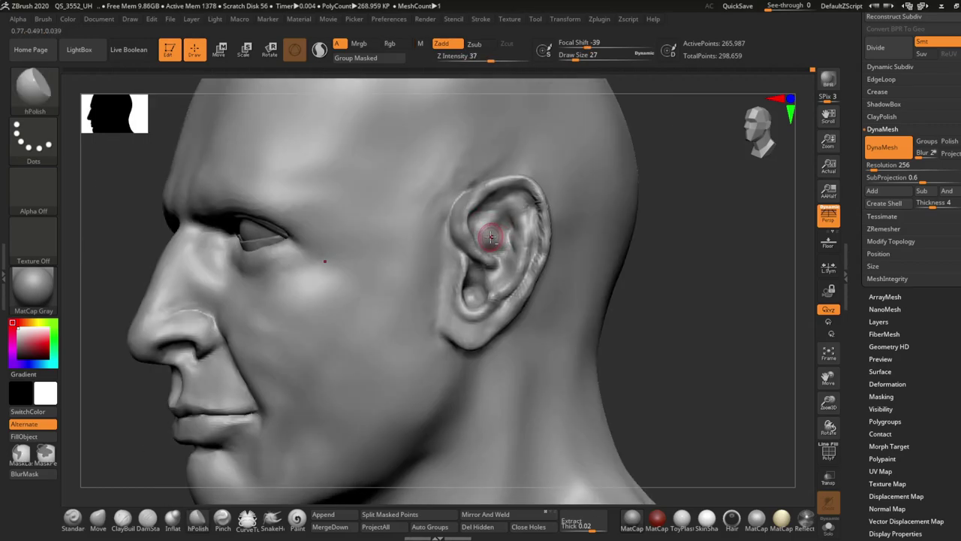
key(b)
key(c)
key(b)
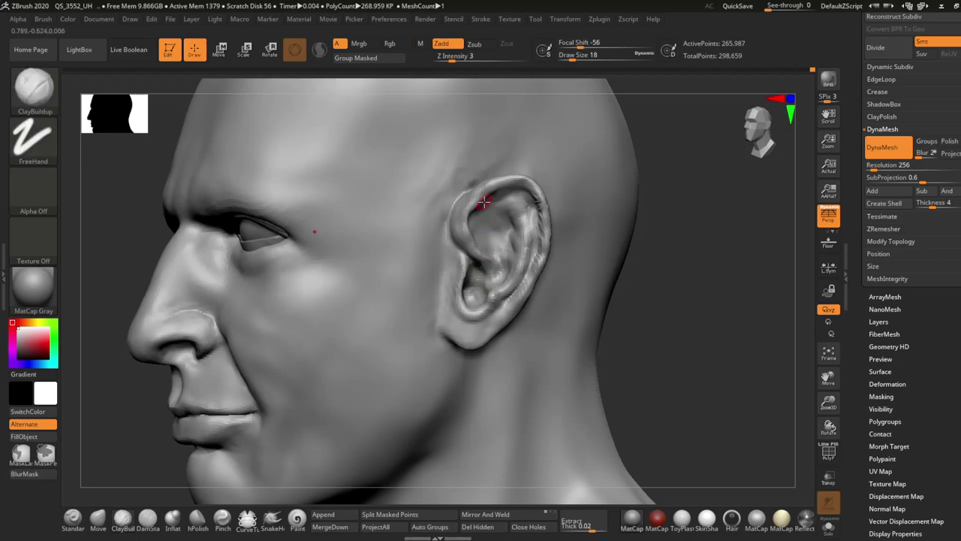
key(b)
key(c)
key(b)
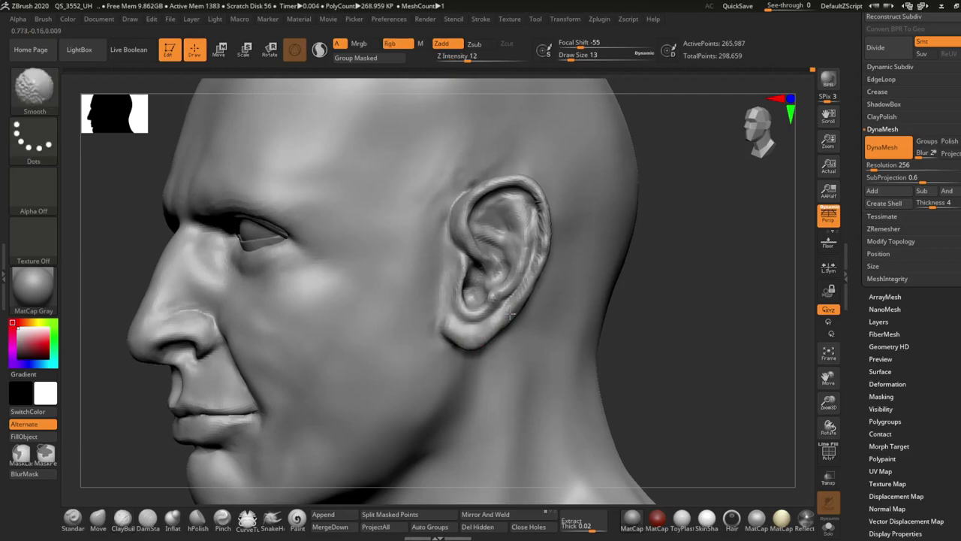
right_drag(493, 241, 483, 213)
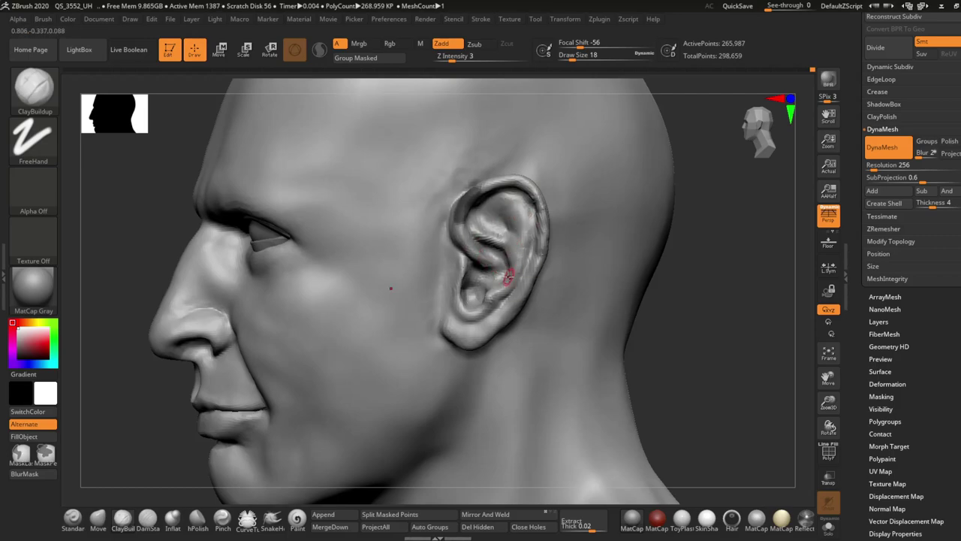
mouse_move(507, 269)
right_down()
mouse_move(555, 208)
mouse_move(545, 214)
mouse_move(643, 203)
mouse_move(509, 210)
mouse_move(614, 277)
right_up()
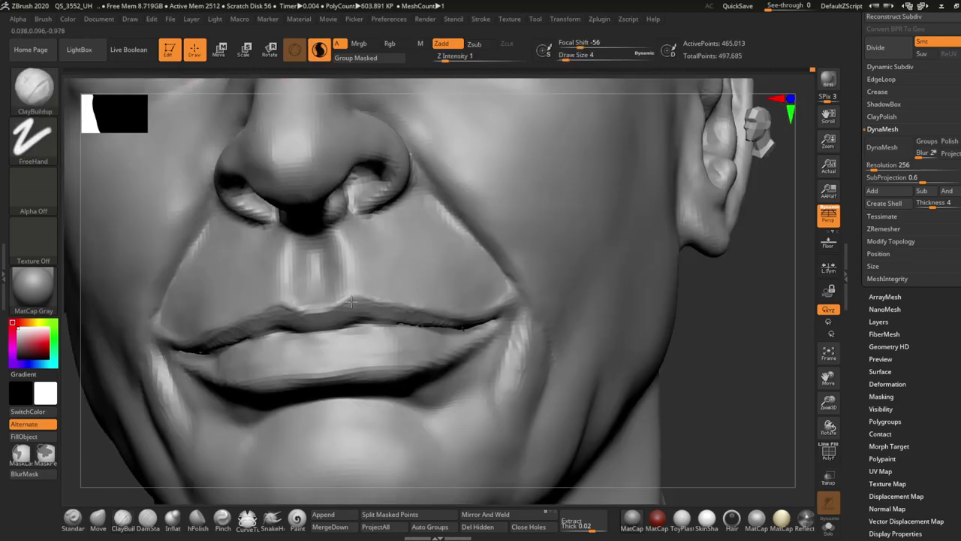
Step: Enlarge the brush and build up the brow, eye bags and nasolabial folds
drag(284, 256, 285, 252)
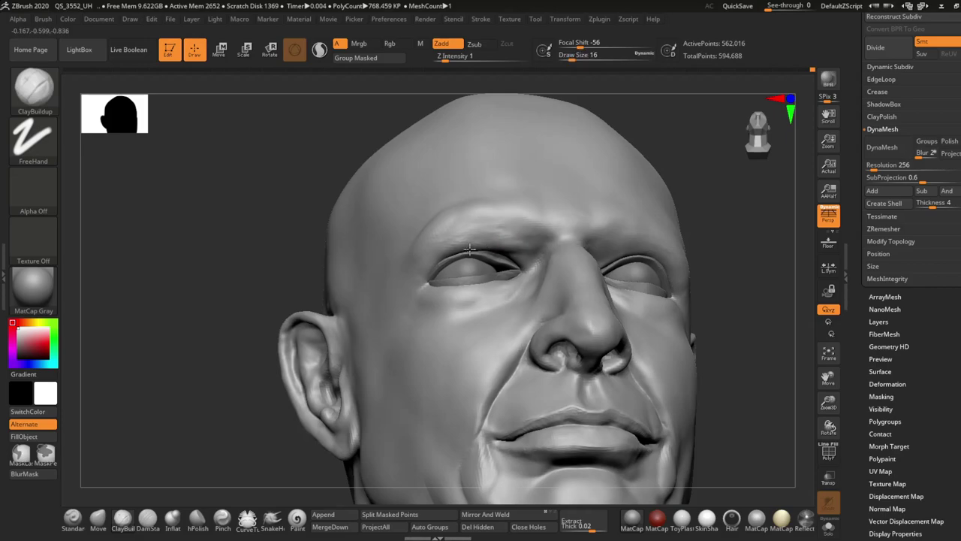
right_drag(469, 248, 439, 237)
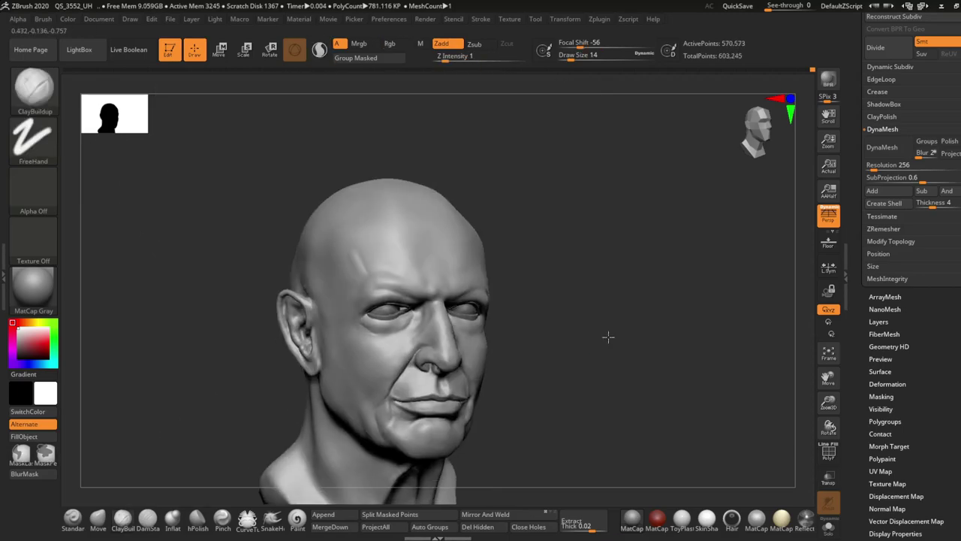
Step: Push the sagging forms with the Move brush and dismiss the autosave notice
drag(624, 247, 484, 366)
key(b)
key(m)
key(v)
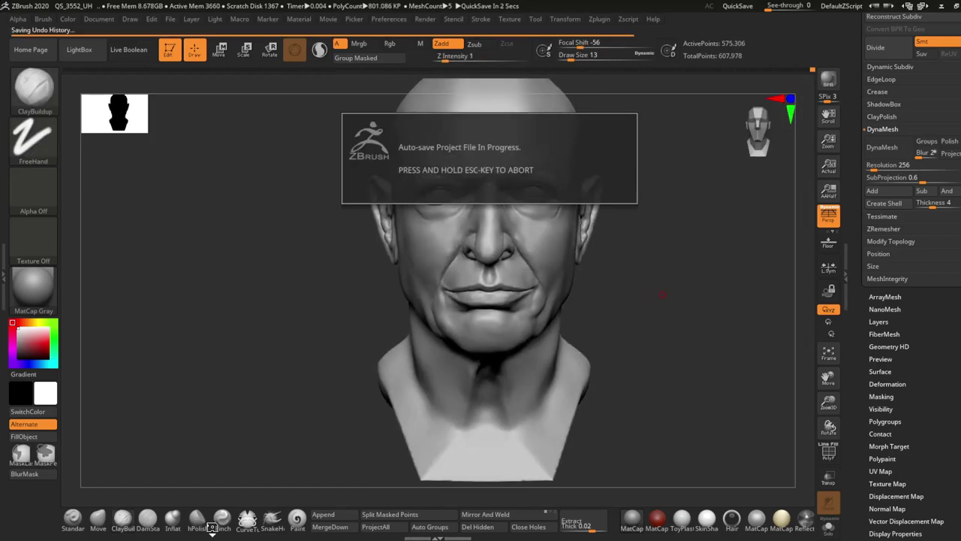
click(212, 528)
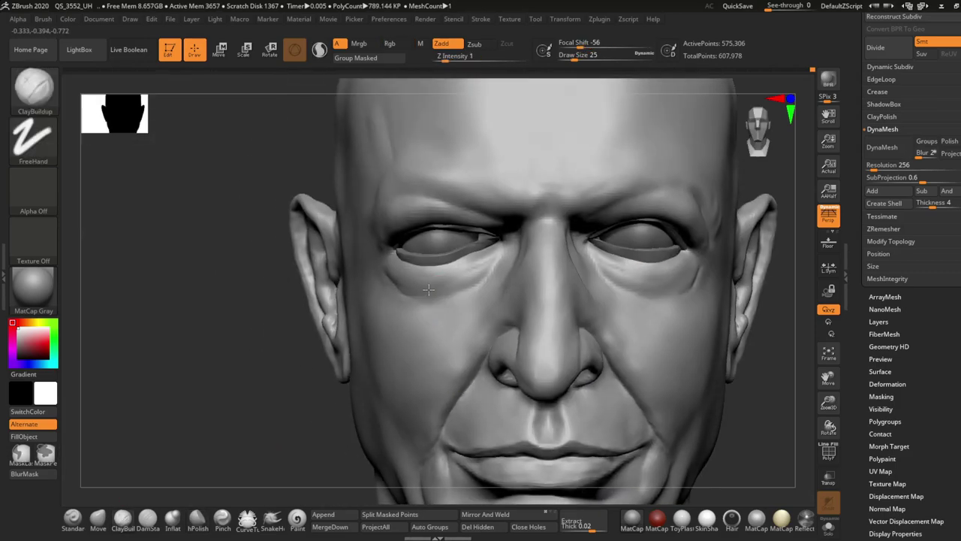
Step: Carve fine creases around the eyes, nose and mouth with DamStandard
key(s)
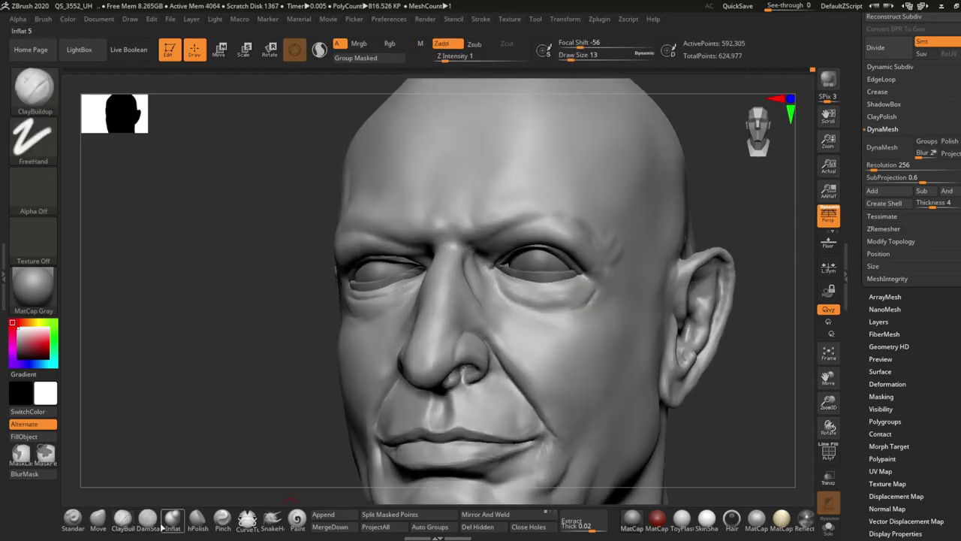
right_drag(576, 307, 500, 323)
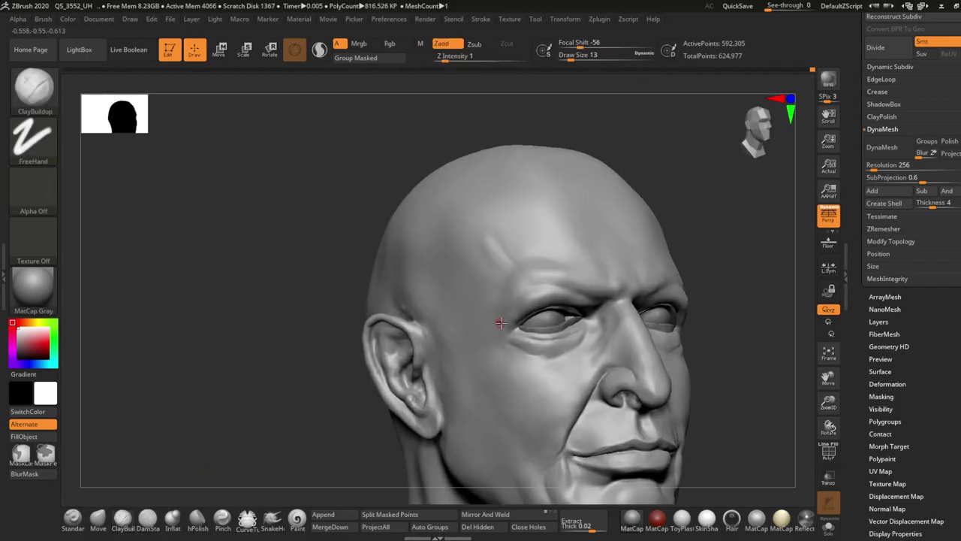
shift+right_drag(572, 333, 570, 345)
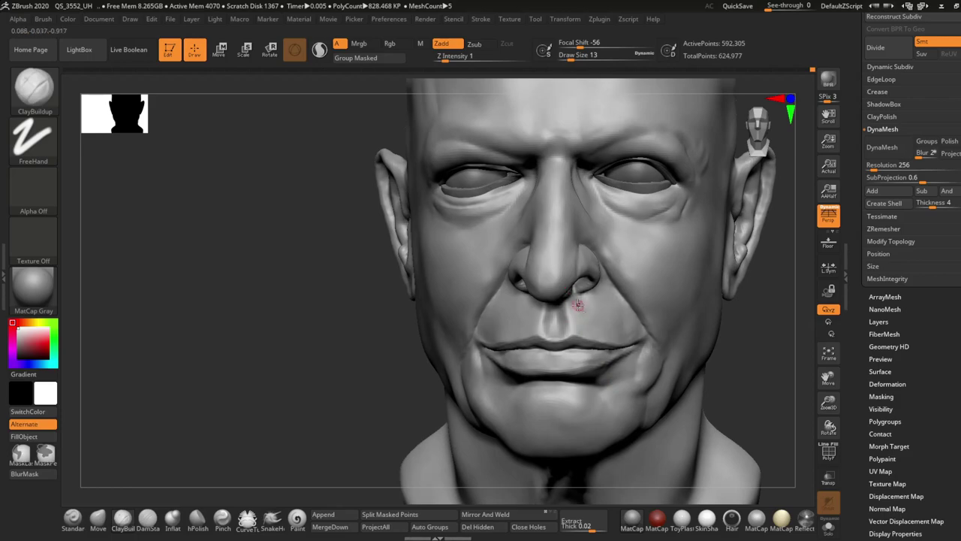
mouse_move(575, 307)
right_down()
mouse_move(573, 326)
mouse_move(570, 284)
right_up()
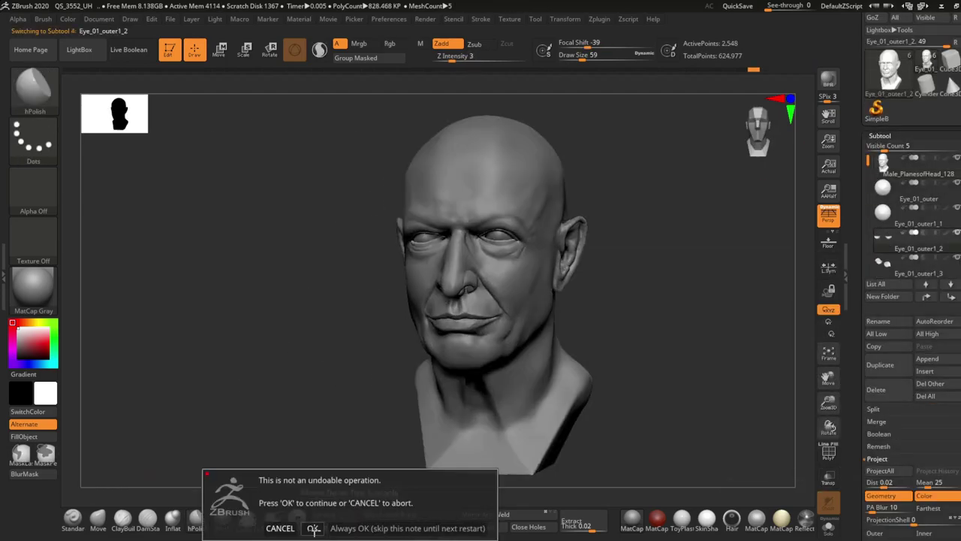
Step: Confirm removing the extra subtool and enlarge ClayBuildup to cover the bust
click(313, 527)
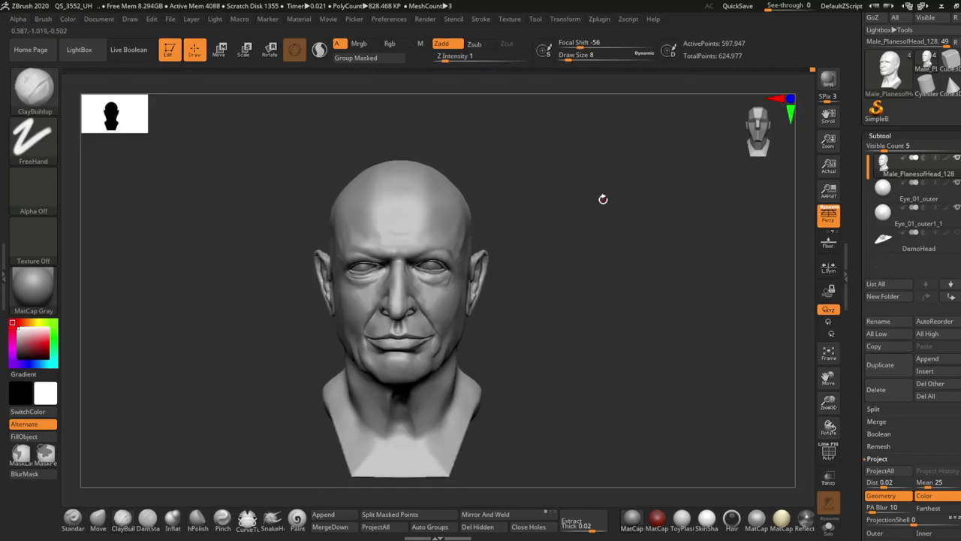
mouse_move(603, 200)
mouse_down()
mouse_move(648, 296)
mouse_move(540, 310)
mouse_up()
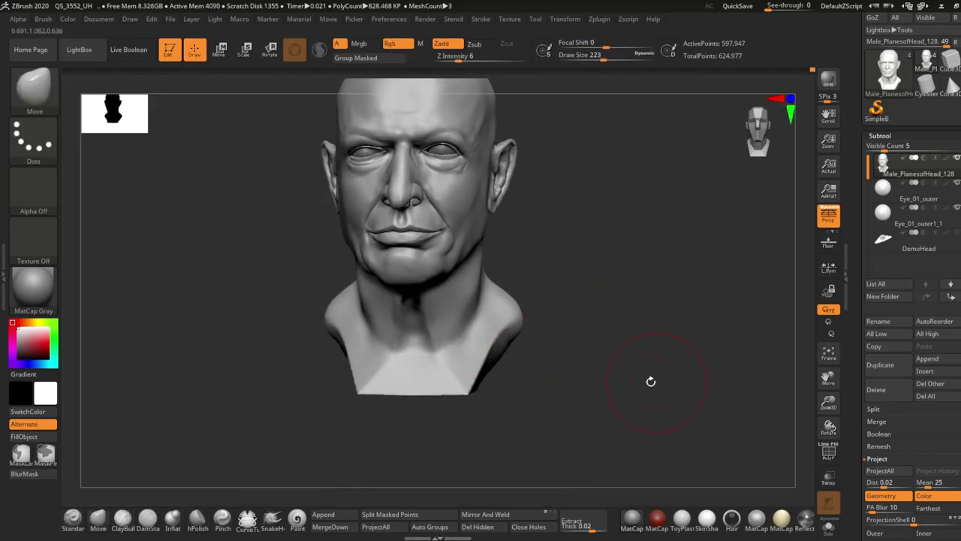
drag(651, 381, 524, 322)
mouse_move(318, 535)
mouse_down()
mouse_move(272, 375)
mouse_move(323, 407)
mouse_move(392, 337)
mouse_move(368, 285)
mouse_move(376, 253)
mouse_move(398, 290)
mouse_move(529, 398)
mouse_up()
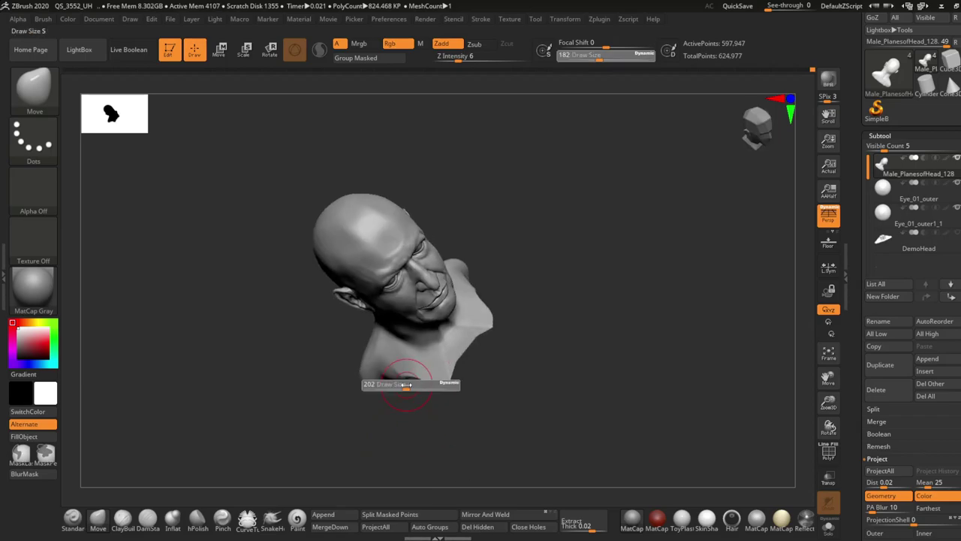
mouse_move(405, 384)
mouse_down()
mouse_move(457, 357)
mouse_move(532, 350)
mouse_move(445, 265)
mouse_move(467, 288)
mouse_up()
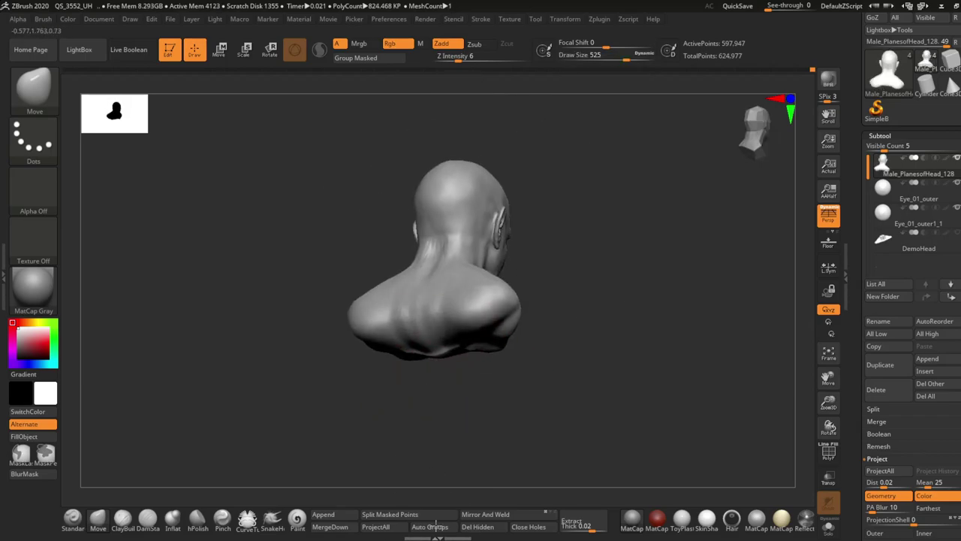
mouse_move(420, 421)
mouse_down()
mouse_move(418, 383)
mouse_move(451, 352)
mouse_up()
right_click(450, 353)
Step: Build up rounded shoulders with ClayBuildup, adjusting Draw Size via the S popup
drag(465, 329, 444, 329)
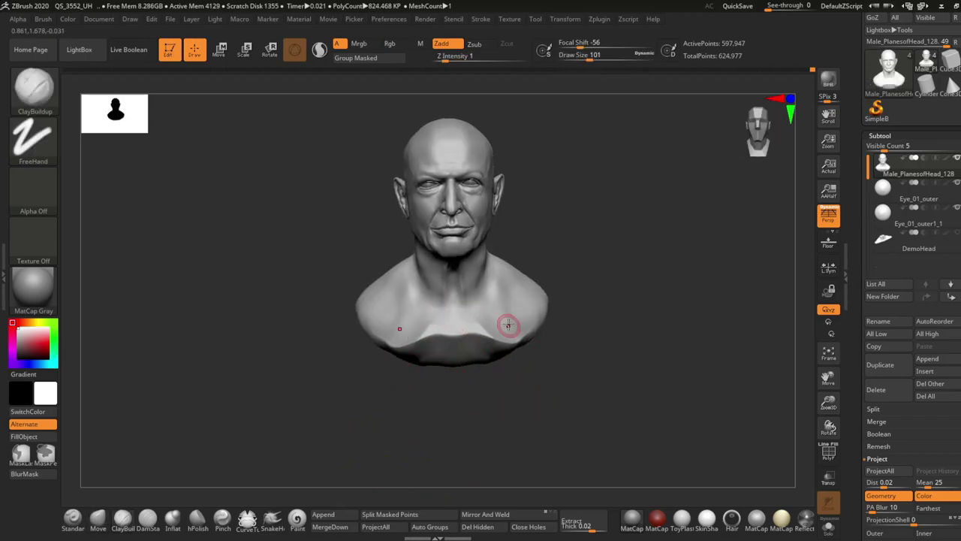
mouse_move(507, 325)
mouse_down()
mouse_move(464, 273)
mouse_move(421, 255)
mouse_move(456, 282)
mouse_move(443, 320)
mouse_move(423, 336)
mouse_up()
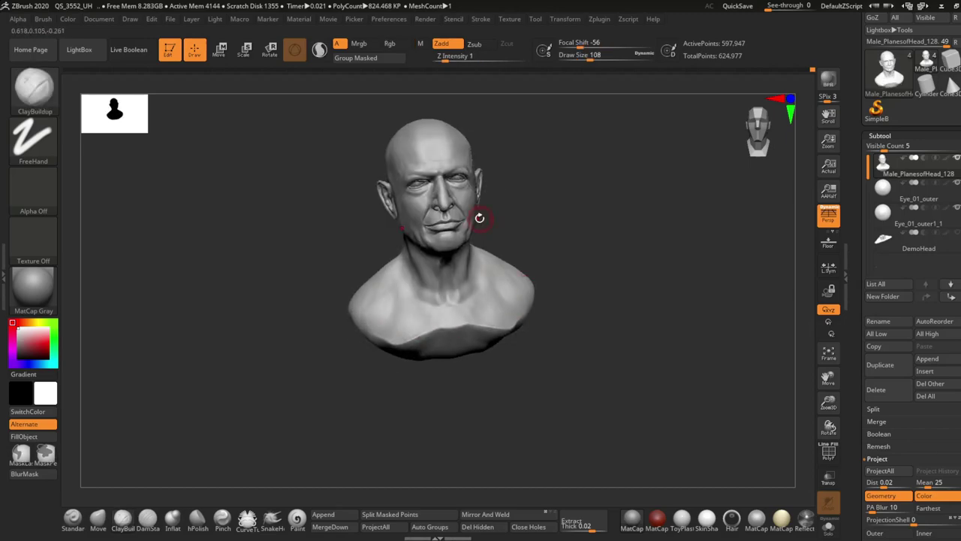
key(s)
mouse_move(479, 218)
mouse_down()
mouse_move(582, 289)
mouse_move(538, 259)
mouse_up()
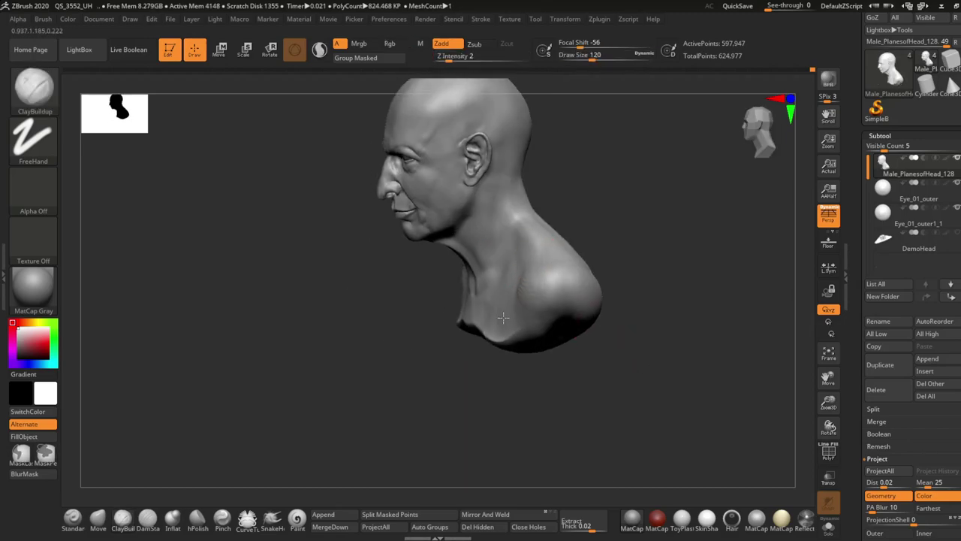
mouse_move(503, 317)
mouse_down()
mouse_move(379, 398)
mouse_move(253, 333)
mouse_move(232, 283)
mouse_move(315, 283)
mouse_up()
Step: Sculpt the collarbone and upper chest forms, orbiting around the torso
alt+drag(393, 231, 267, 331)
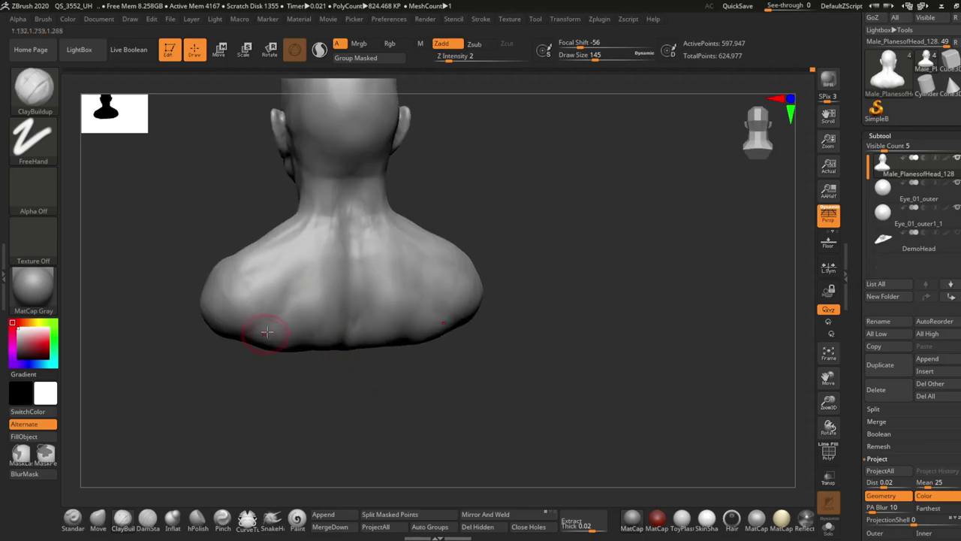
mouse_move(309, 233)
mouse_down()
mouse_move(355, 176)
mouse_move(350, 422)
mouse_move(476, 359)
mouse_move(370, 372)
mouse_up()
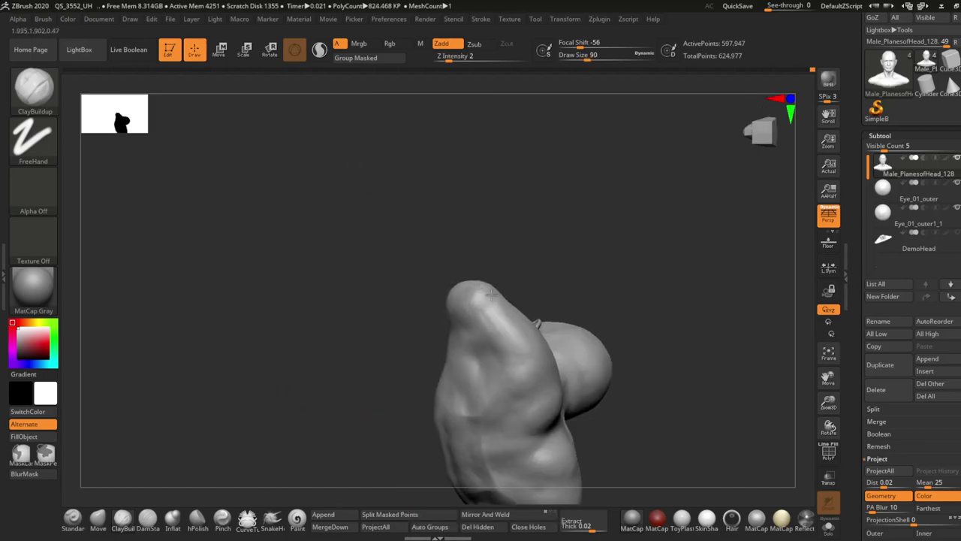
right_drag(499, 294, 436, 301)
mouse_move(470, 347)
right_down()
mouse_move(504, 364)
mouse_move(443, 343)
right_up()
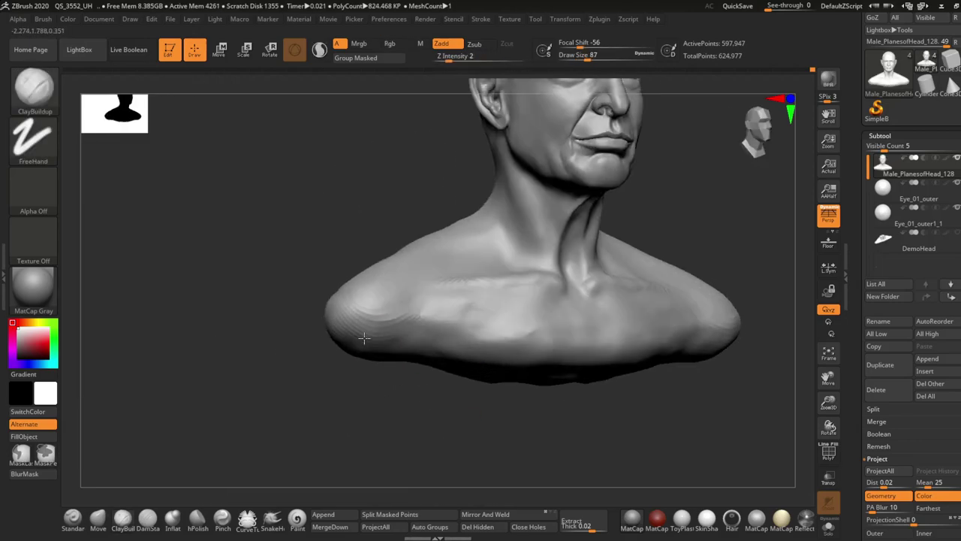
mouse_move(488, 398)
right_down()
mouse_move(655, 321)
mouse_move(622, 319)
mouse_move(558, 271)
mouse_move(650, 295)
mouse_move(680, 319)
right_up()
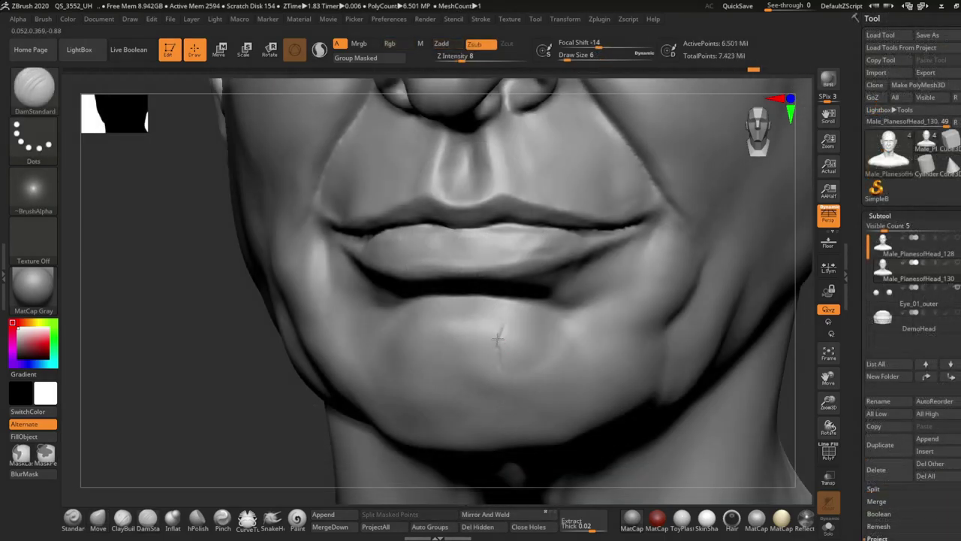
Step: Carve vertical wrinkle creases across the upper lip with DamStandard
mouse_move(496, 349)
ctrl+right_down()
mouse_move(489, 271)
mouse_move(497, 253)
ctrl+right_up()
right_click(483, 260)
drag(498, 253, 498, 270)
mouse_move(498, 253)
ctrl+right_down()
mouse_move(518, 297)
mouse_move(487, 269)
ctrl+right_up()
right_drag(517, 300, 443, 284)
drag(443, 284, 443, 300)
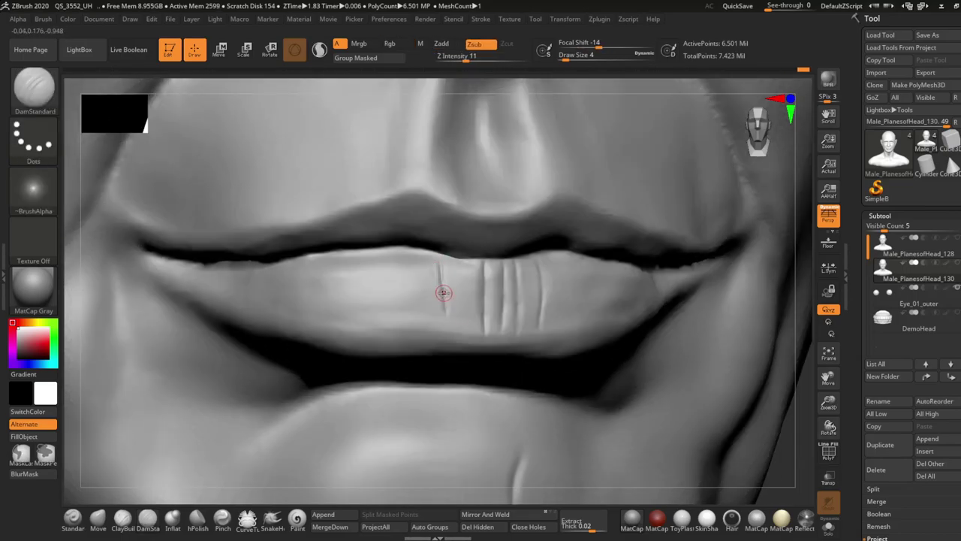
right_drag(458, 315, 516, 284)
Step: Alternate Inflat and DamStandard to soften and recut the lip creases
key(b)
key(i)
key(n)
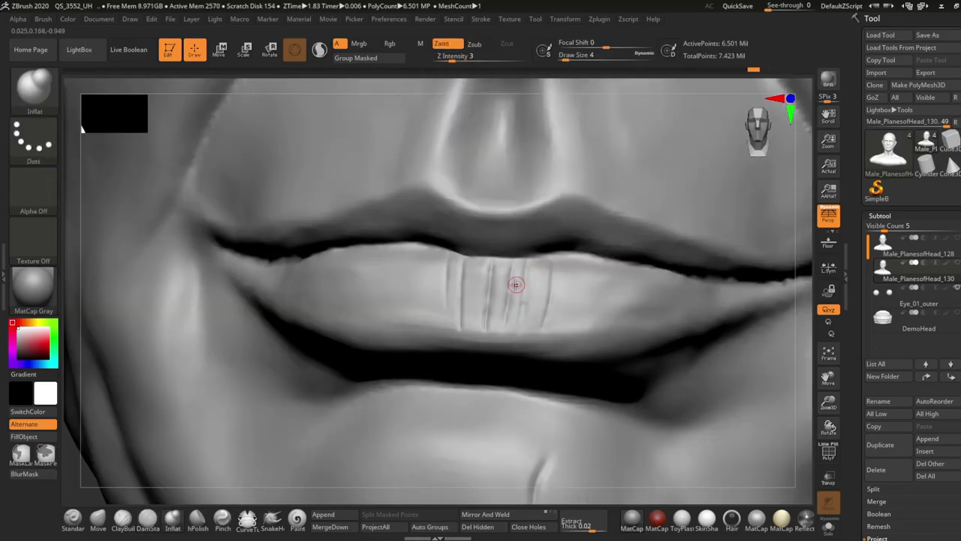
mouse_move(452, 264)
ctrl+right_down()
mouse_move(481, 322)
mouse_move(559, 298)
ctrl+right_up()
key(b)
key(d)
key(s)
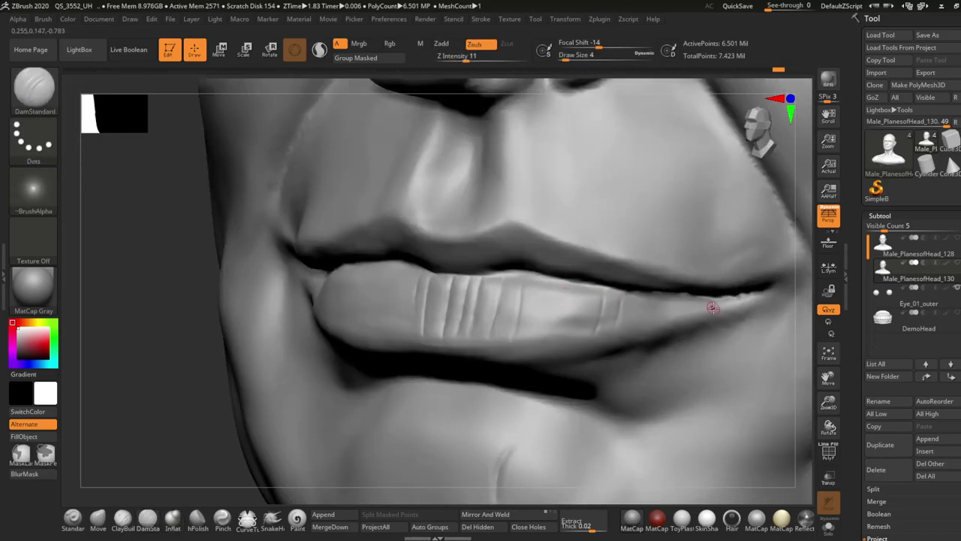
mouse_move(458, 342)
right_down()
mouse_move(300, 317)
mouse_move(561, 300)
right_up()
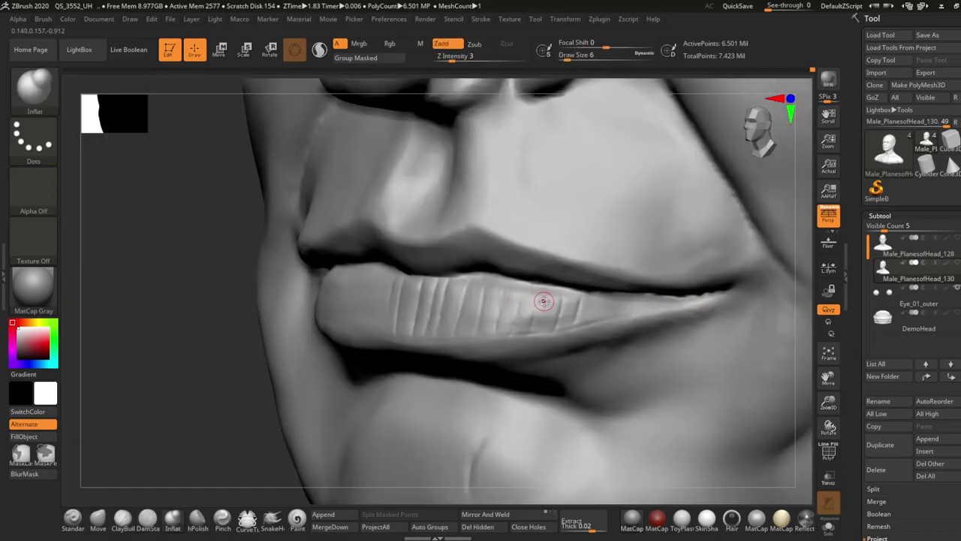
Step: Finish the lower-lip creases and add faint creases along the temple
right_drag(594, 317, 604, 282)
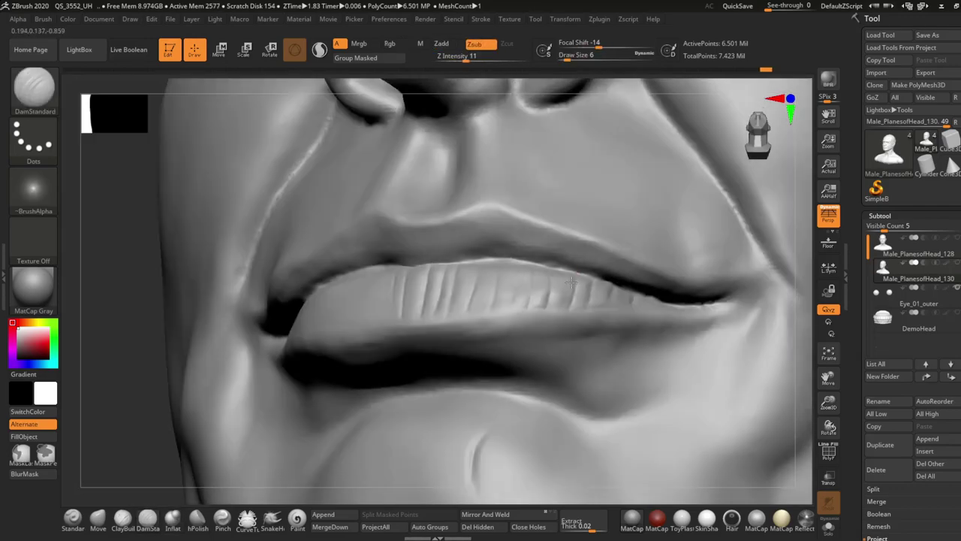
mouse_move(545, 278)
right_down()
mouse_move(523, 259)
mouse_move(475, 292)
mouse_move(639, 325)
mouse_move(562, 307)
mouse_move(382, 369)
mouse_move(603, 366)
mouse_move(483, 319)
mouse_move(435, 318)
mouse_move(659, 289)
mouse_move(358, 386)
right_up()
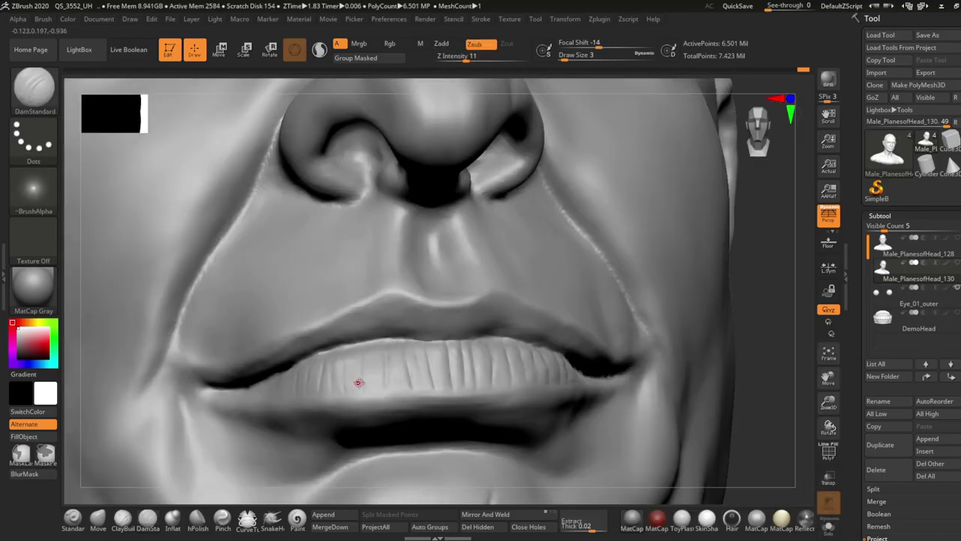
right_drag(397, 345, 492, 335)
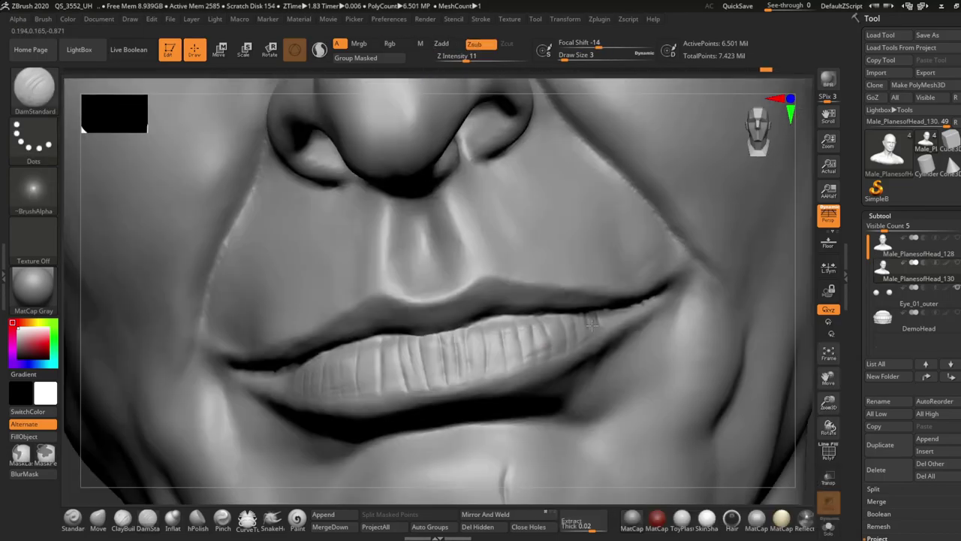
key(f)
mouse_move(699, 367)
alt+right_down()
mouse_move(488, 375)
mouse_move(406, 342)
mouse_move(447, 307)
mouse_move(452, 324)
mouse_move(469, 302)
mouse_move(475, 411)
mouse_move(414, 332)
alt+right_up()
key(f)
key(f)
mouse_move(419, 226)
right_down()
mouse_move(409, 248)
mouse_move(387, 259)
mouse_move(364, 253)
mouse_move(392, 329)
mouse_move(408, 262)
mouse_move(386, 302)
mouse_move(388, 276)
right_up()
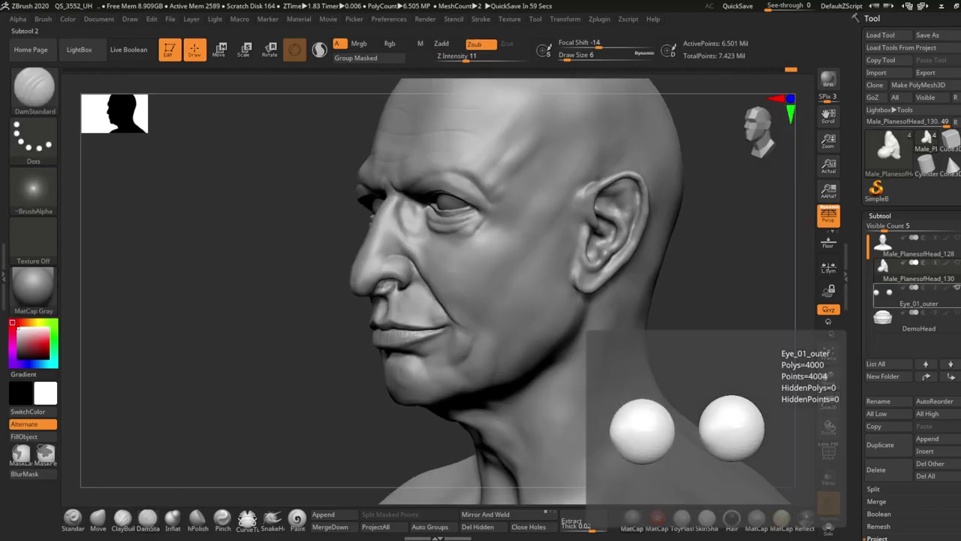
Step: Choose the 10-Compres_pores brush with DragRect stroke, framing the cheek beside the nose
mouse_move(450, 255)
alt+right_down()
mouse_move(467, 234)
mouse_move(466, 257)
mouse_move(493, 221)
alt+right_up()
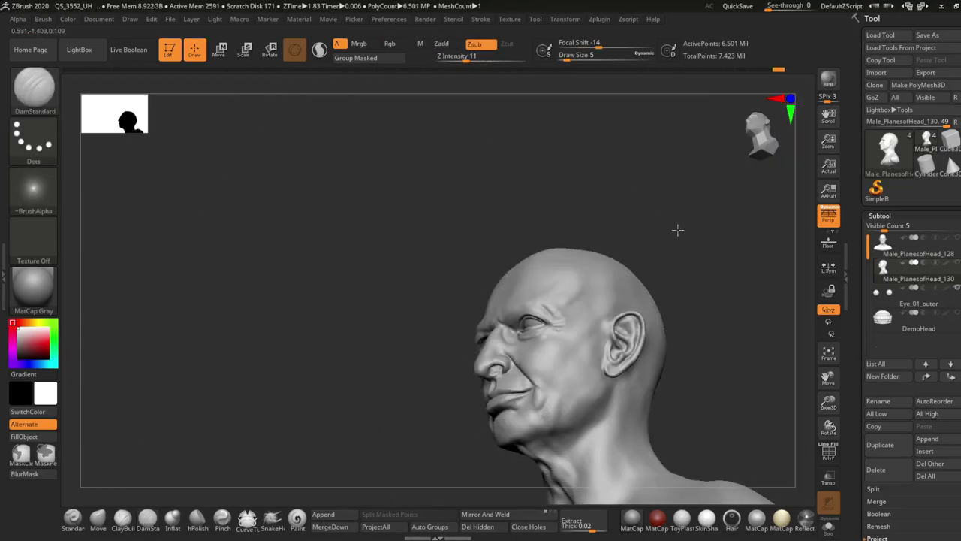
key(space)
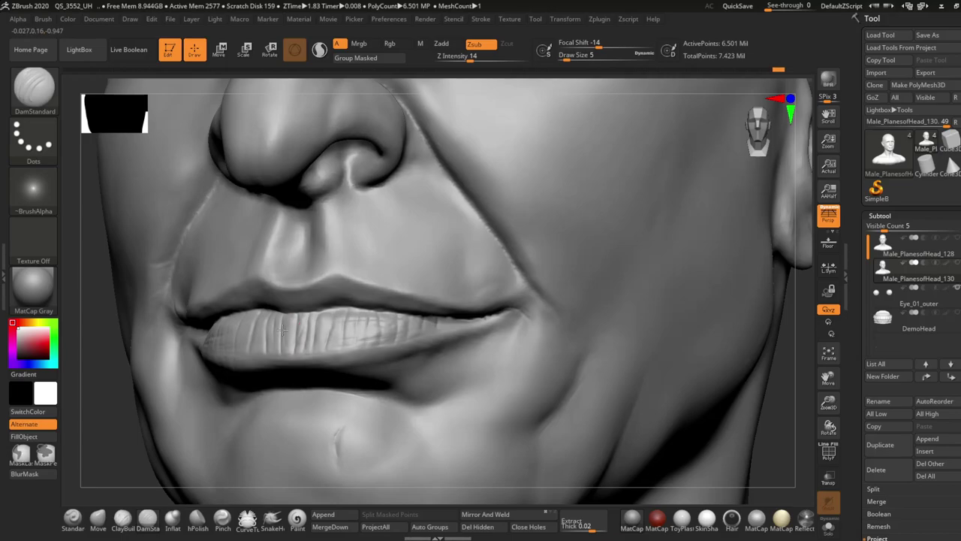
mouse_move(283, 330)
right_down()
mouse_move(405, 303)
mouse_move(397, 318)
mouse_move(382, 293)
mouse_move(364, 305)
mouse_move(423, 307)
mouse_move(412, 310)
right_up()
mouse_move(341, 288)
right_down()
mouse_move(304, 293)
mouse_move(169, 368)
mouse_move(510, 349)
mouse_move(563, 424)
mouse_move(428, 296)
mouse_move(396, 334)
mouse_move(234, 364)
right_up()
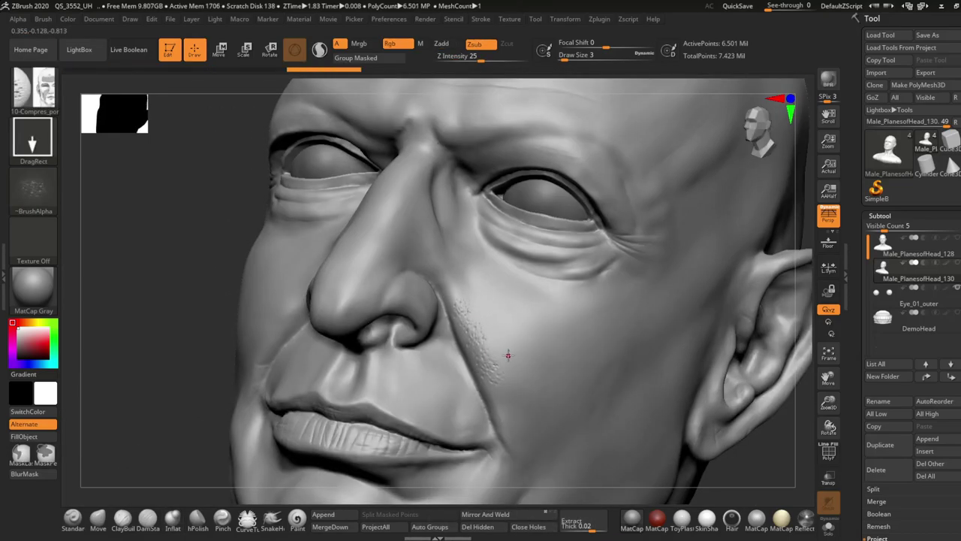
Step: Stamp pores across the cheek beside the nose and mouth, lowering Z Intensity
right_drag(508, 355, 500, 331)
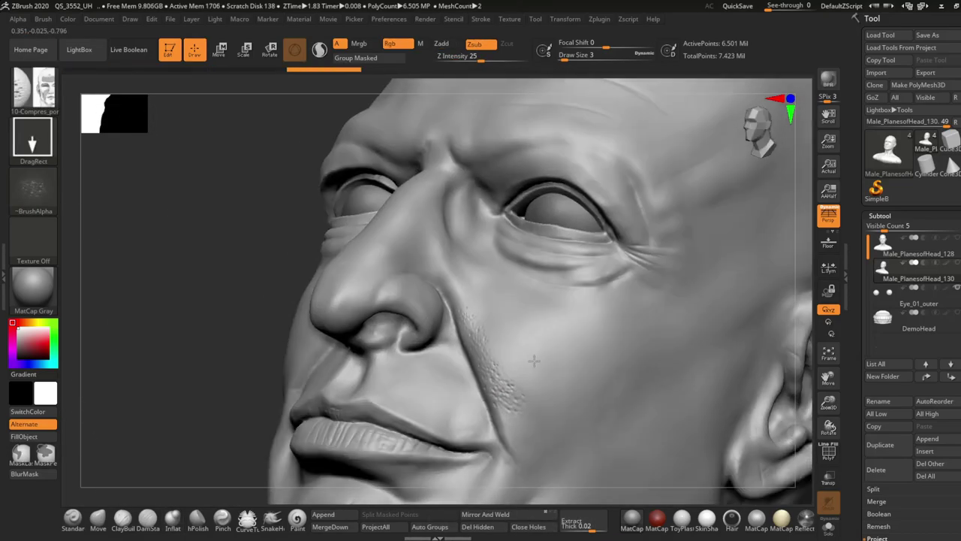
right_click(495, 353)
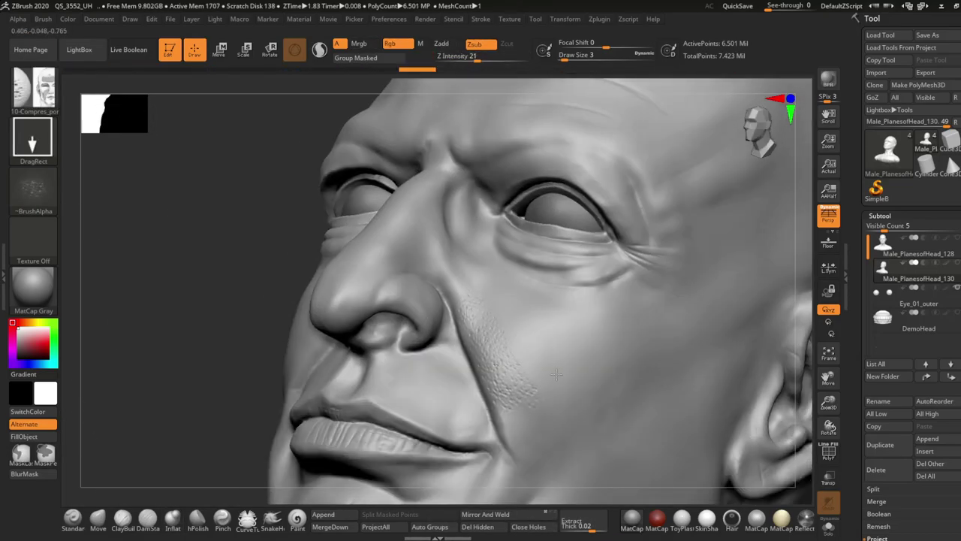
right_drag(556, 373, 496, 391)
right_click(450, 420)
drag(480, 360, 495, 360)
right_drag(441, 346, 619, 275)
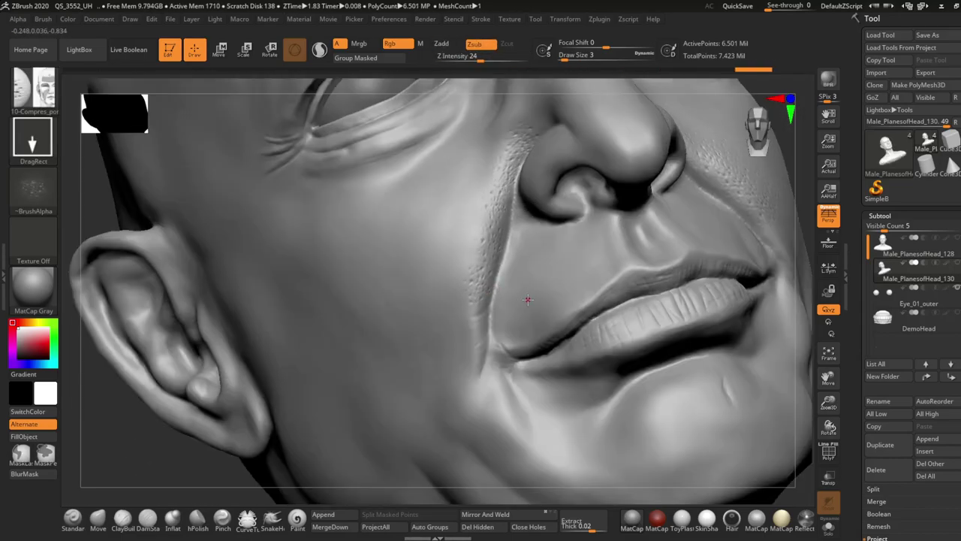
right_click(528, 299)
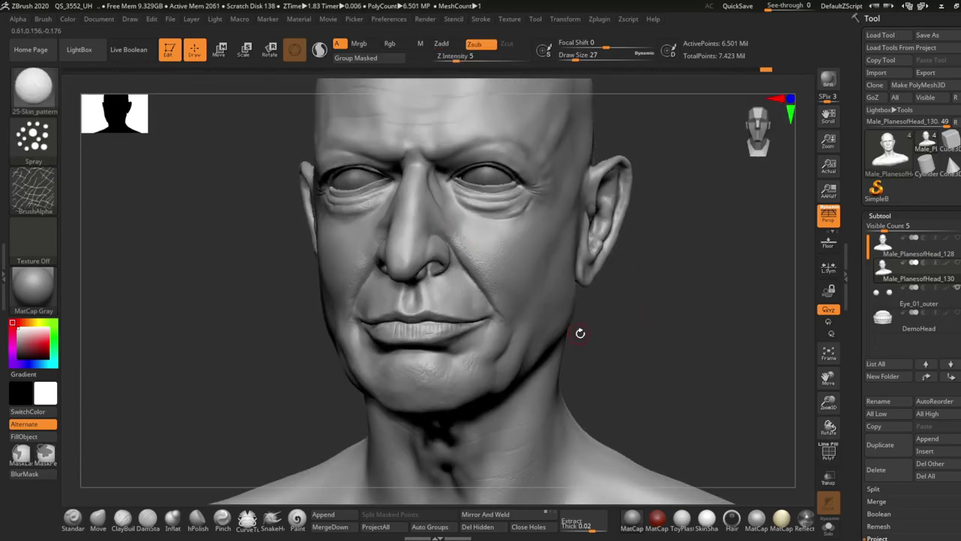
Step: Stamp 14-Photo_rou_pores and 15-Photo_stret_pores onto the nose and under both eyes
key(b)
click(695, 192)
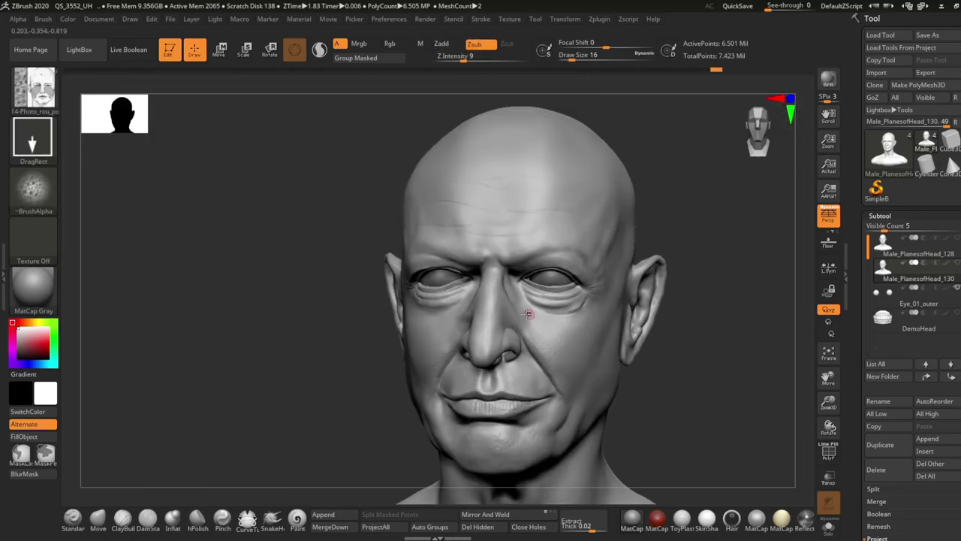
key(b)
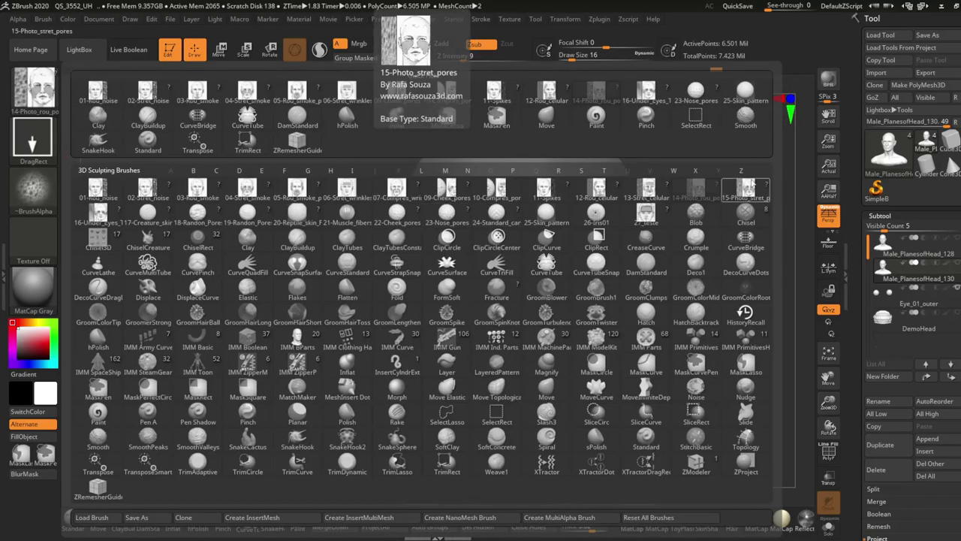
click(623, 102)
drag(542, 368, 556, 368)
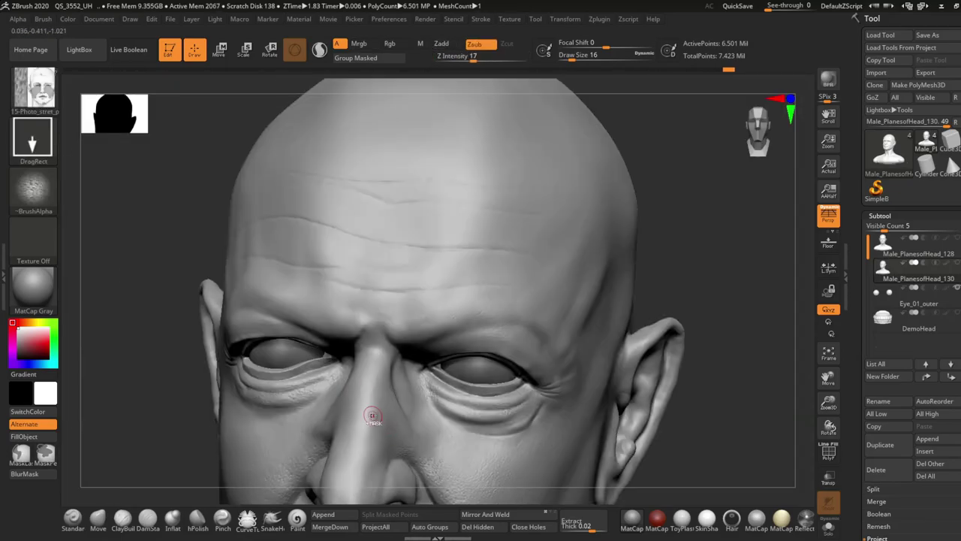
right_drag(525, 315, 690, 327)
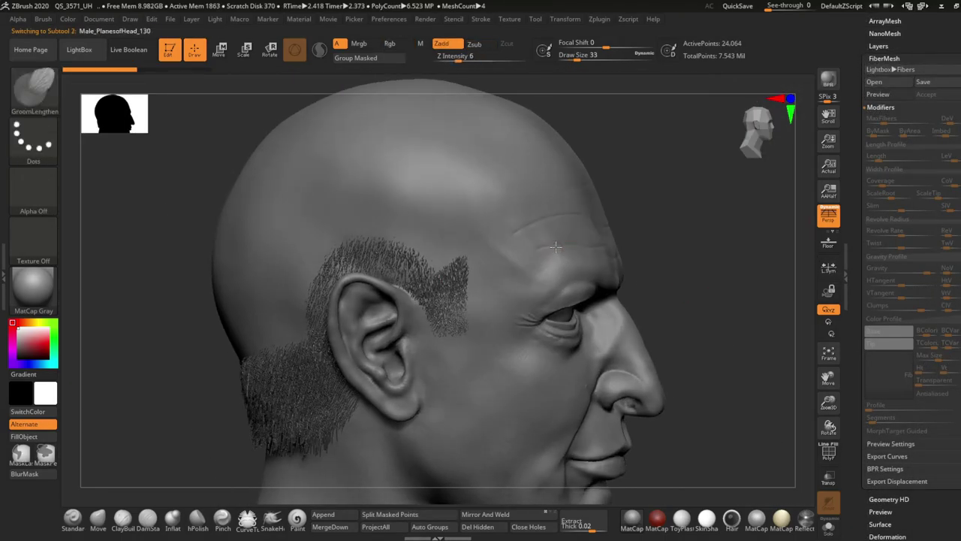
Step: Adjust the side-hair fiber length and select Fibers63 with the GroomLengthen brush
click(871, 156)
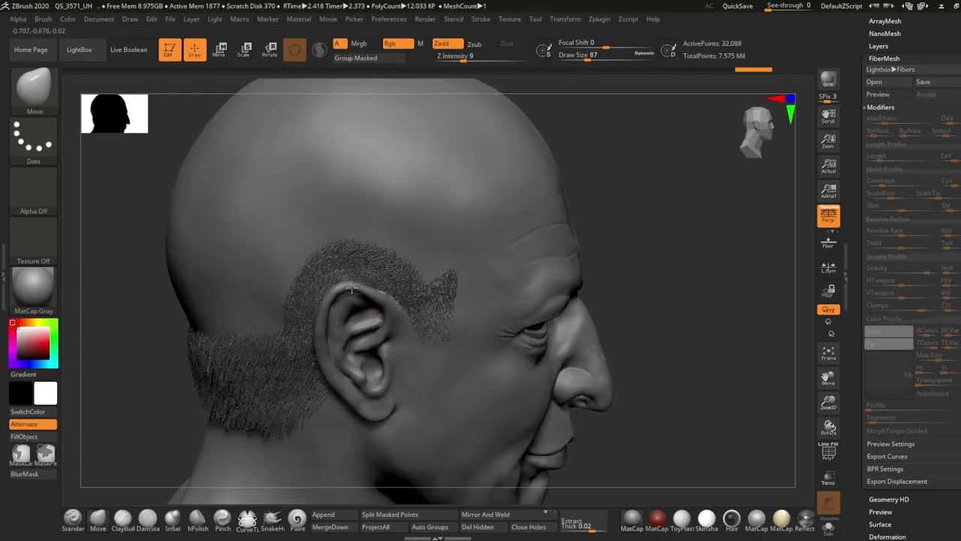
right_drag(350, 288, 376, 238)
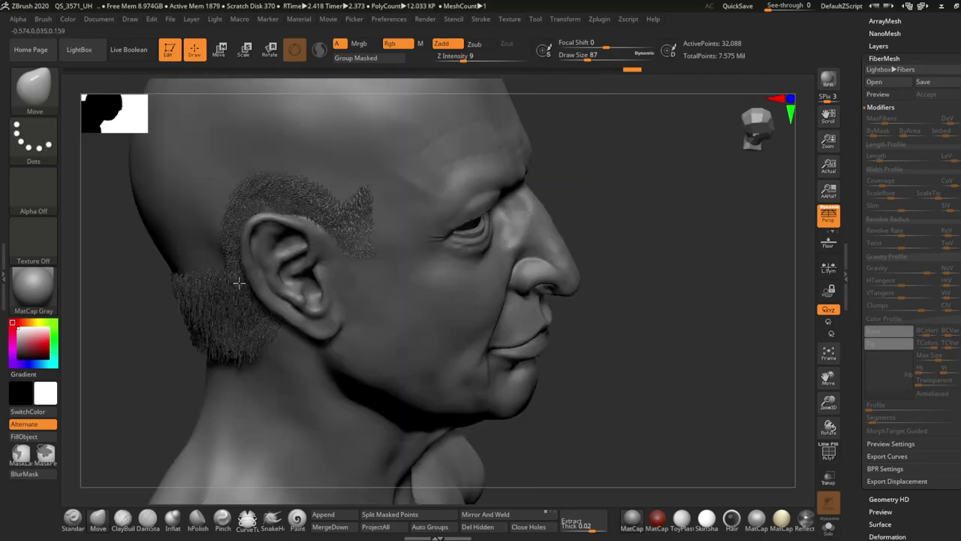
key(s)
click(908, 253)
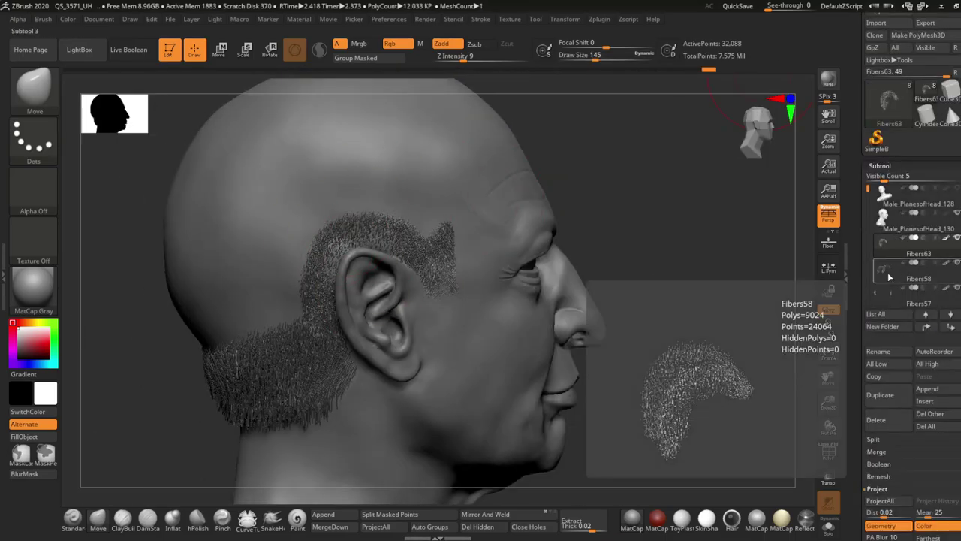
drag(742, 317, 365, 241)
right_drag(366, 241, 575, 235)
key(b)
key(g)
key(l)
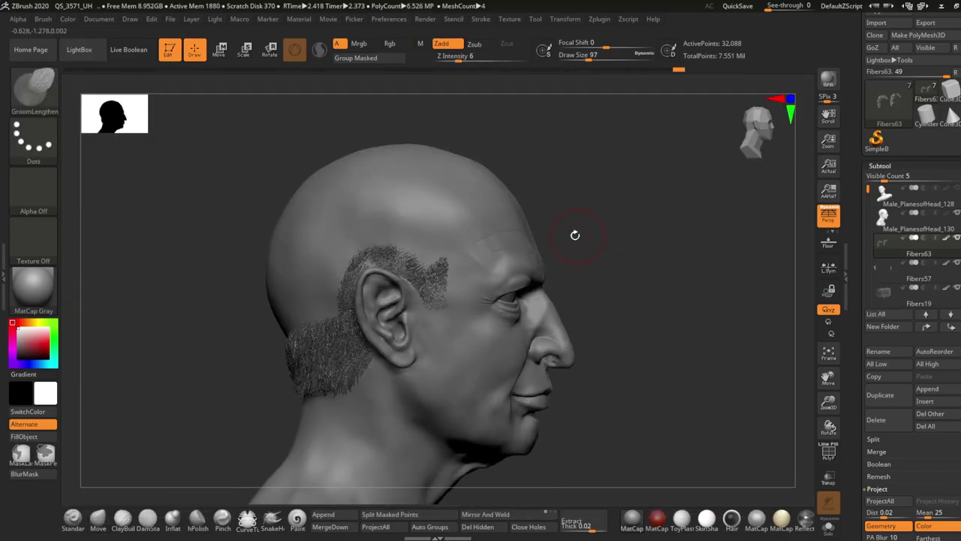
Step: Accept the side-hair fibers as their own subtool and check them from several angles
alt+click(669, 253)
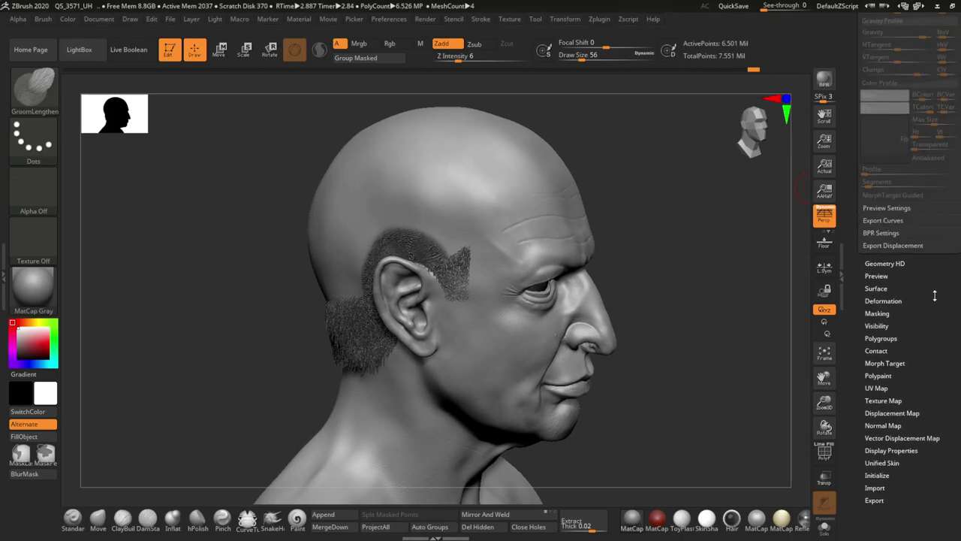
click(882, 260)
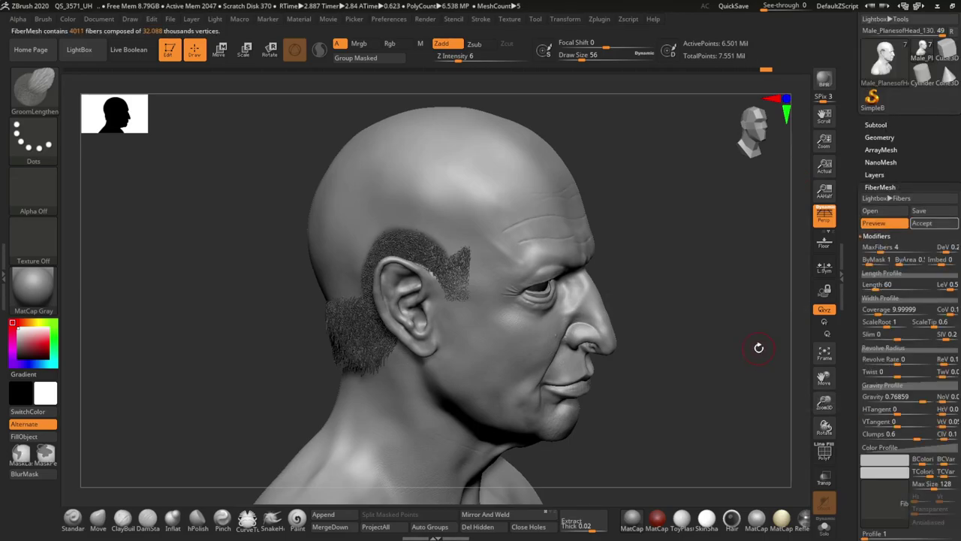
click(922, 223)
key(b)
key(m)
key(v)
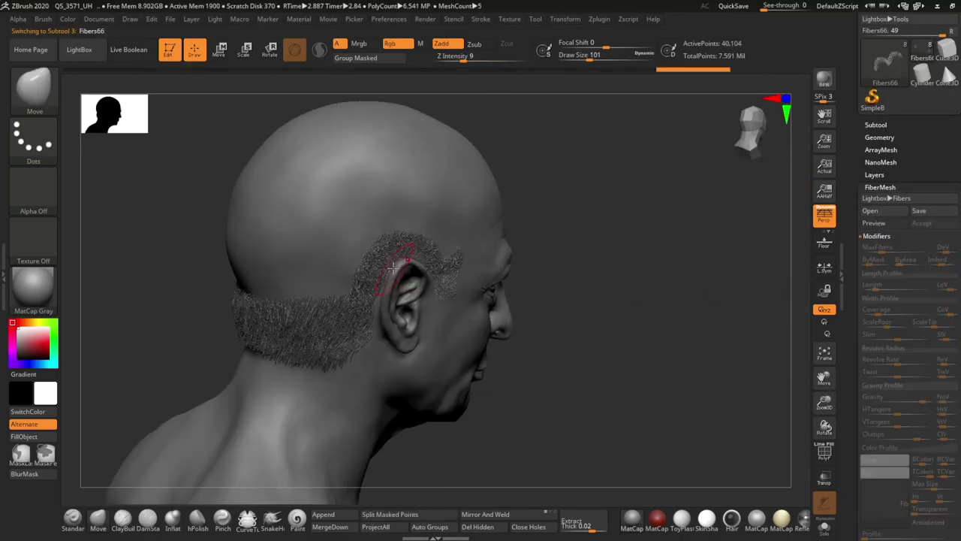
right_drag(570, 248, 369, 255)
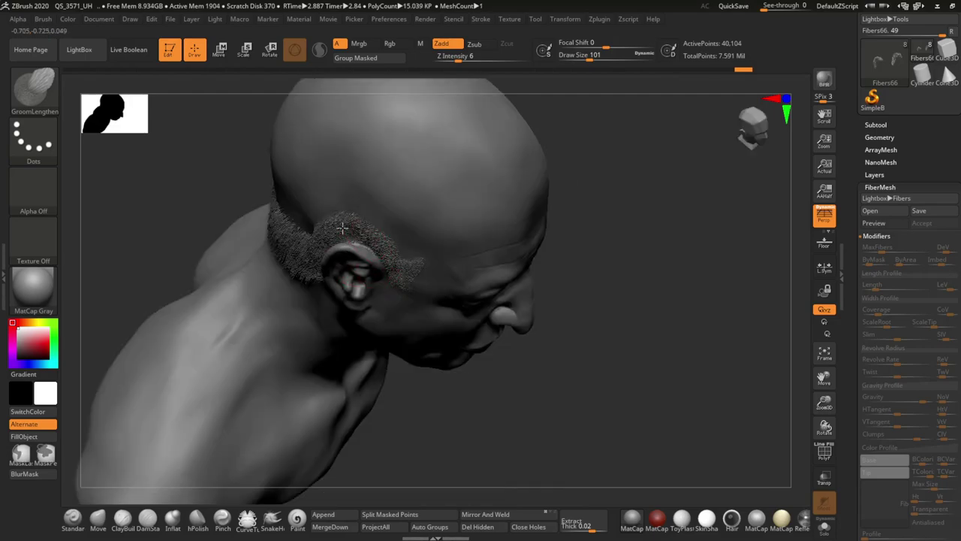
drag(291, 106, 685, 174)
key(f)
Step: Make the head the active subtool and Ctrl-paint a MaskPen strip rising from the temple
click(875, 125)
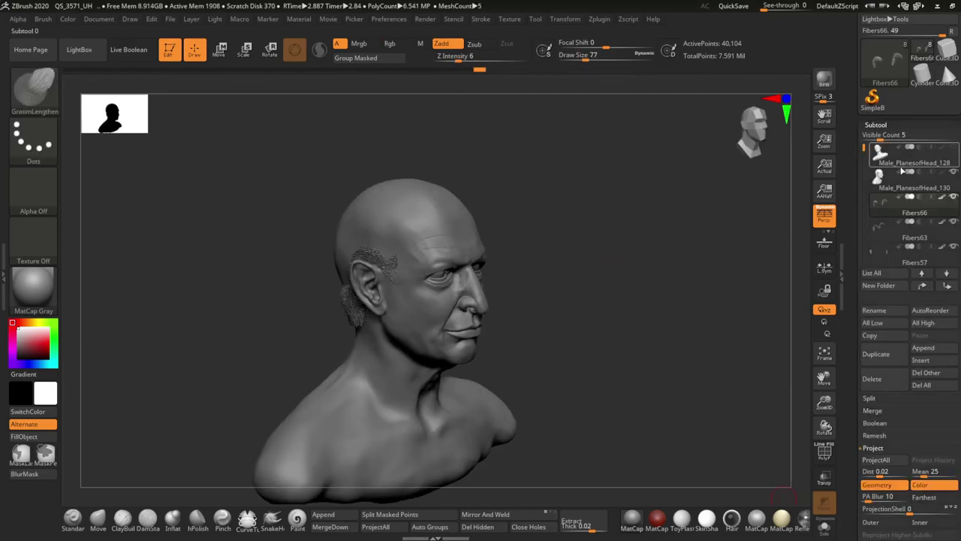
click(375, 526)
click(307, 525)
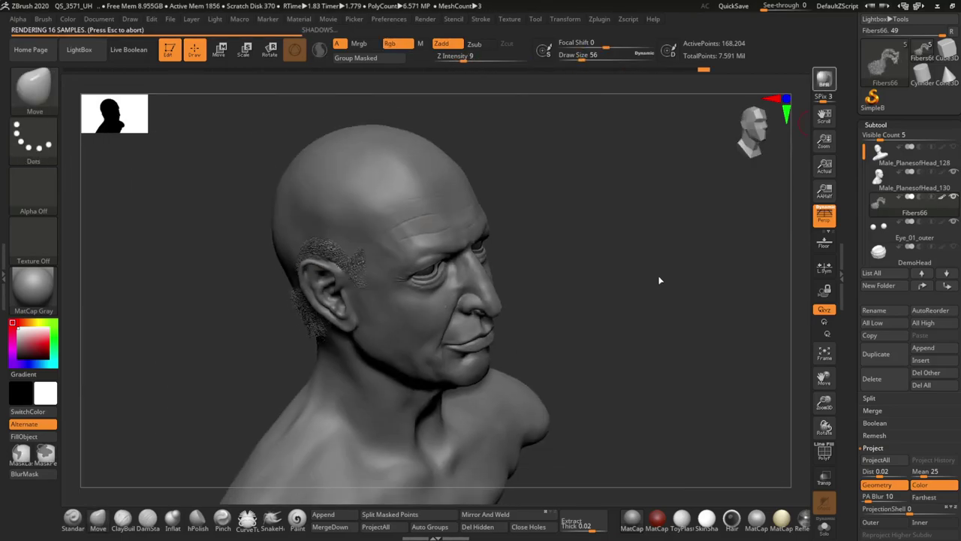
mouse_move(598, 278)
mouse_down()
mouse_move(690, 292)
mouse_move(583, 323)
mouse_move(232, 344)
mouse_move(225, 408)
mouse_move(198, 389)
mouse_move(315, 353)
mouse_up()
alt+click(442, 278)
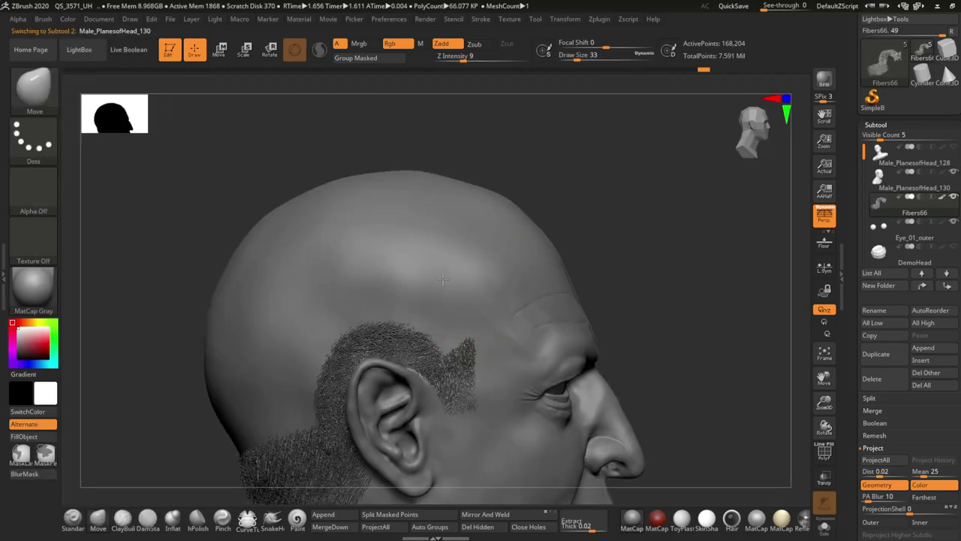
key(ctrl)
mouse_move(442, 246)
mouse_down()
mouse_move(461, 331)
mouse_move(671, 274)
mouse_up()
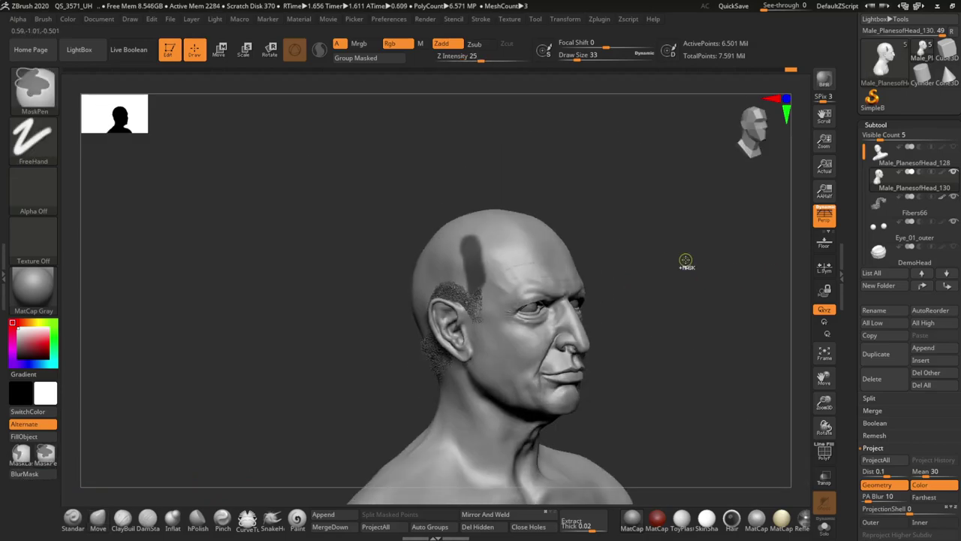
Step: Preview temple fibers with Length 150 and Gravity 0.04132, tuning MaxFibers and Segments
click(876, 125)
click(880, 248)
click(878, 284)
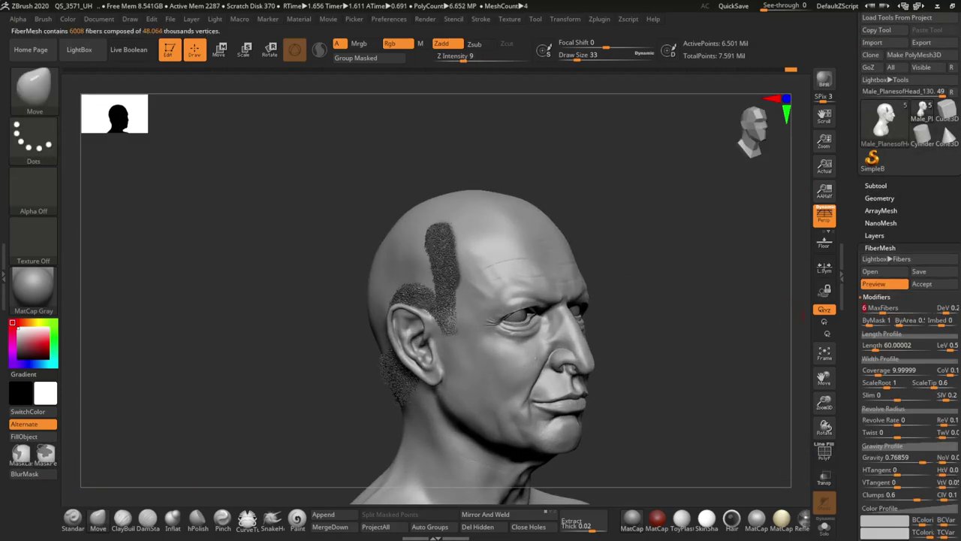
key(Return)
scroll(901, 316, down, 3)
text(1)
scroll(904, 286, down, 5)
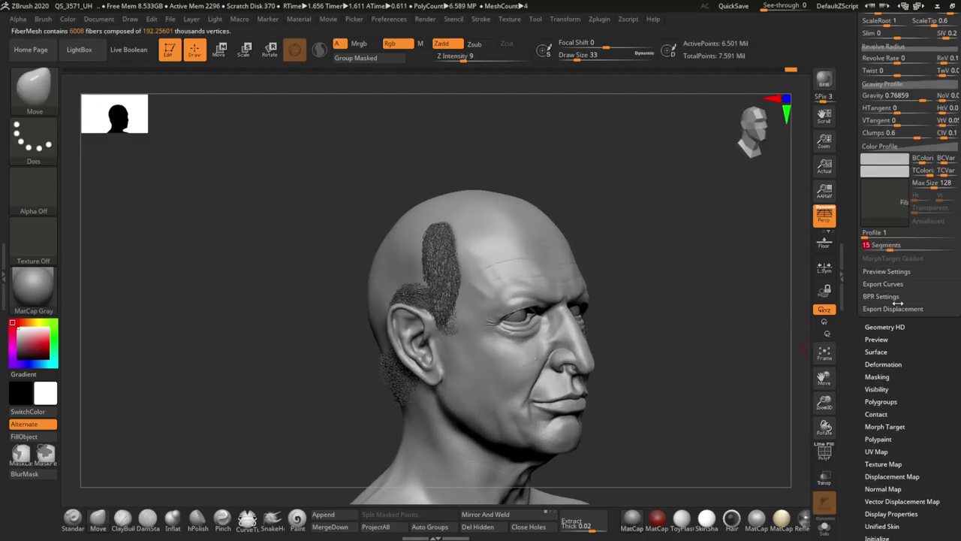
scroll(882, 239, up, 6)
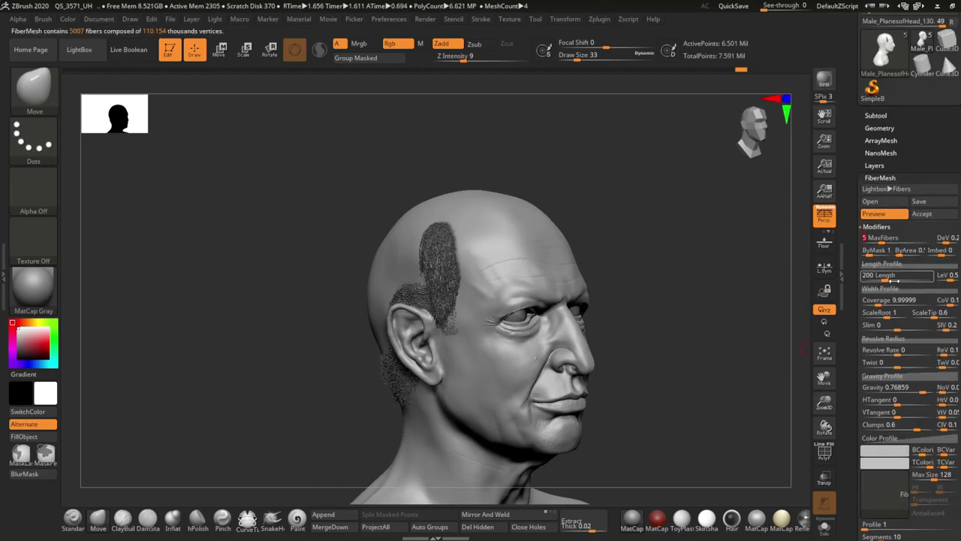
drag(782, 321, 804, 371)
scroll(826, 315, up, 3)
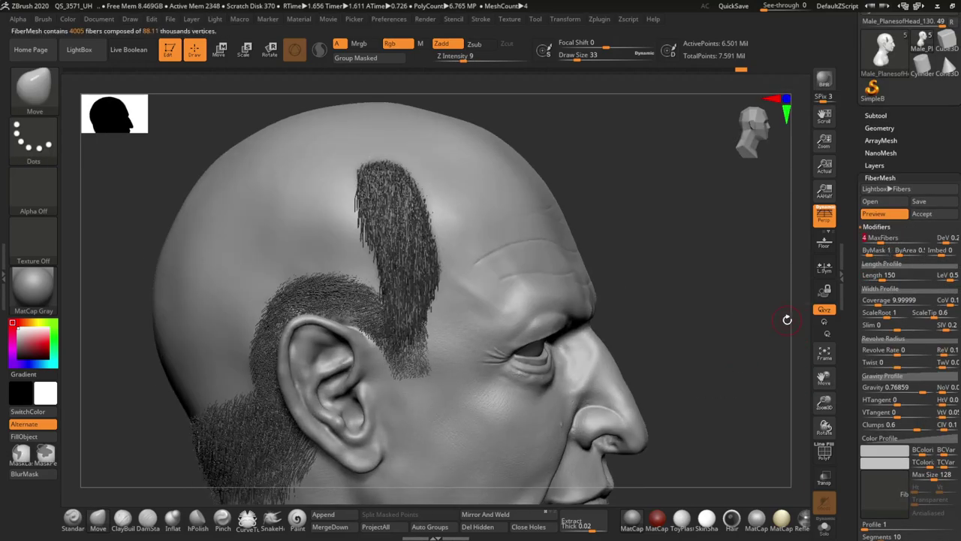
scroll(787, 319, down, 3)
drag(901, 388, 889, 387)
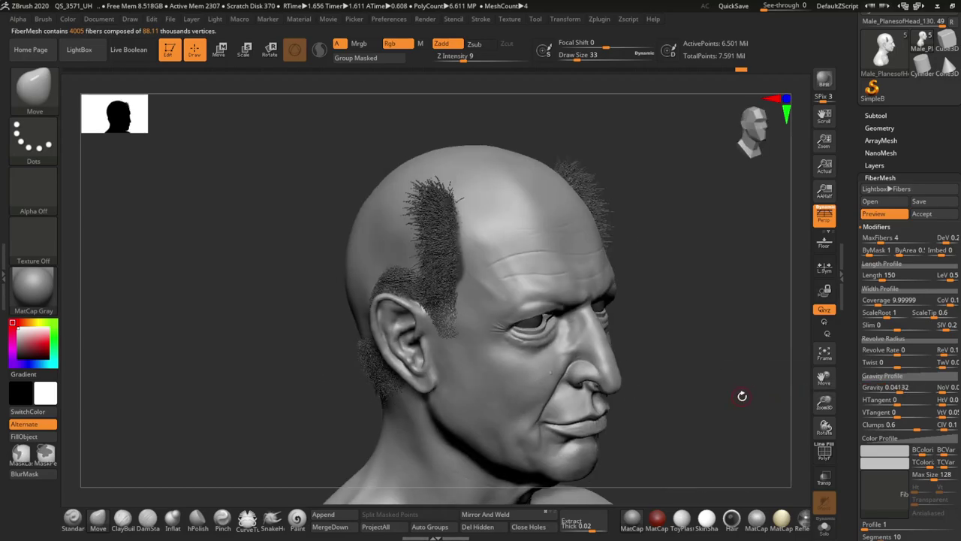
scroll(857, 415, down, 3)
Step: Accept the 4005 temple fibers as a new subtool, turning on Fast Preview
click(922, 85)
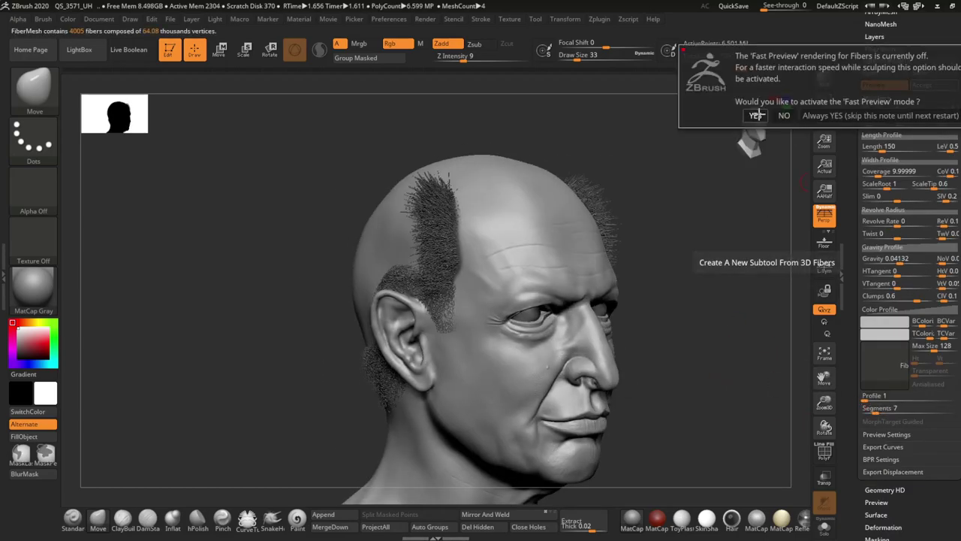
click(725, 293)
mouse_move(440, 315)
mouse_down()
mouse_move(409, 304)
mouse_move(440, 300)
mouse_move(515, 357)
mouse_move(473, 343)
mouse_move(669, 307)
mouse_move(488, 365)
mouse_move(494, 281)
mouse_move(503, 264)
mouse_move(547, 343)
mouse_move(521, 333)
mouse_move(484, 286)
mouse_up()
mouse_move(474, 204)
mouse_down()
mouse_move(457, 278)
mouse_move(475, 259)
mouse_up()
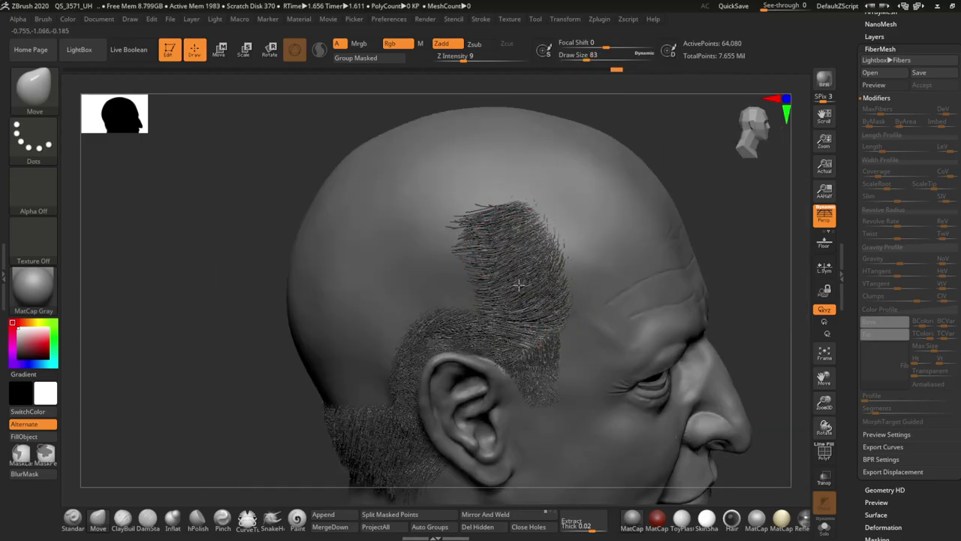
Step: Inspect the ear and temple hair up close, then make the head mesh active again
drag(519, 284, 481, 254)
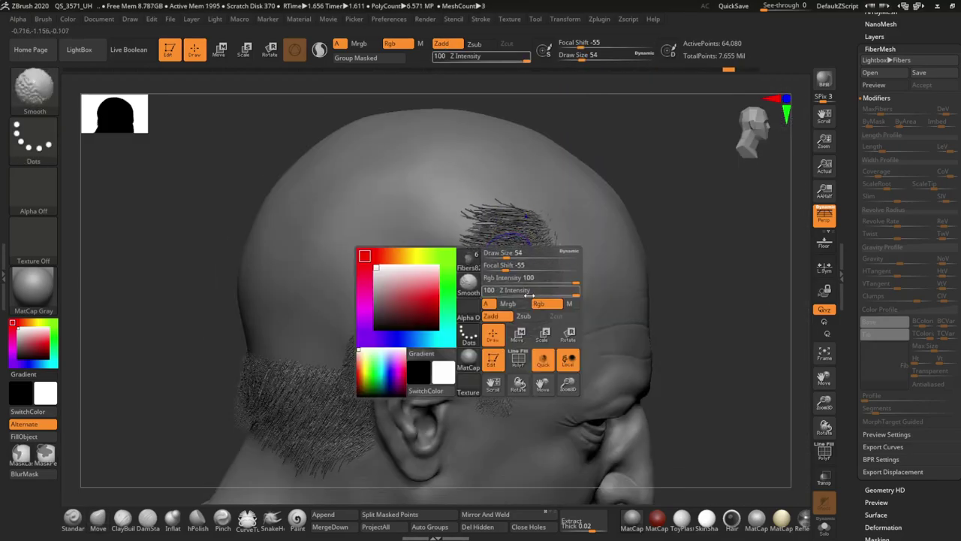
drag(744, 192, 411, 330)
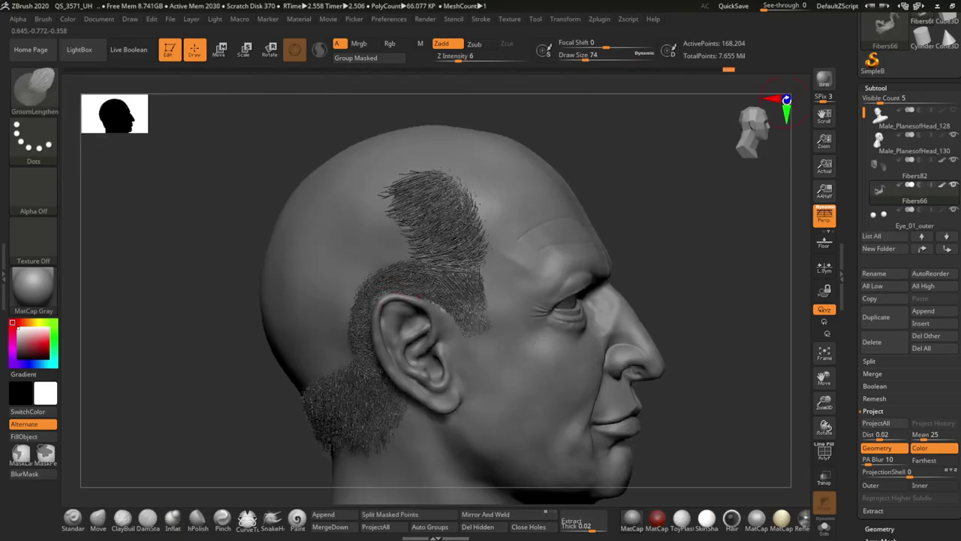
mouse_move(699, 248)
alt+mouse_down()
mouse_move(716, 238)
mouse_move(662, 256)
mouse_move(740, 195)
alt+mouse_up()
alt+click(534, 293)
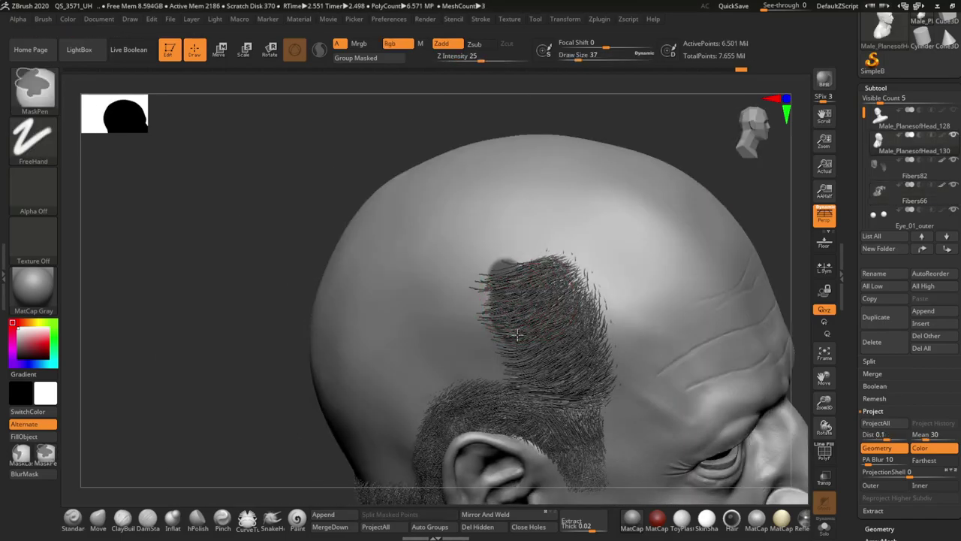
Step: Fill the side above the ear with 6004 short fibers using Coverage 11, Length 80 and Segments 4
right_drag(432, 298, 426, 275)
right_drag(508, 208, 421, 275)
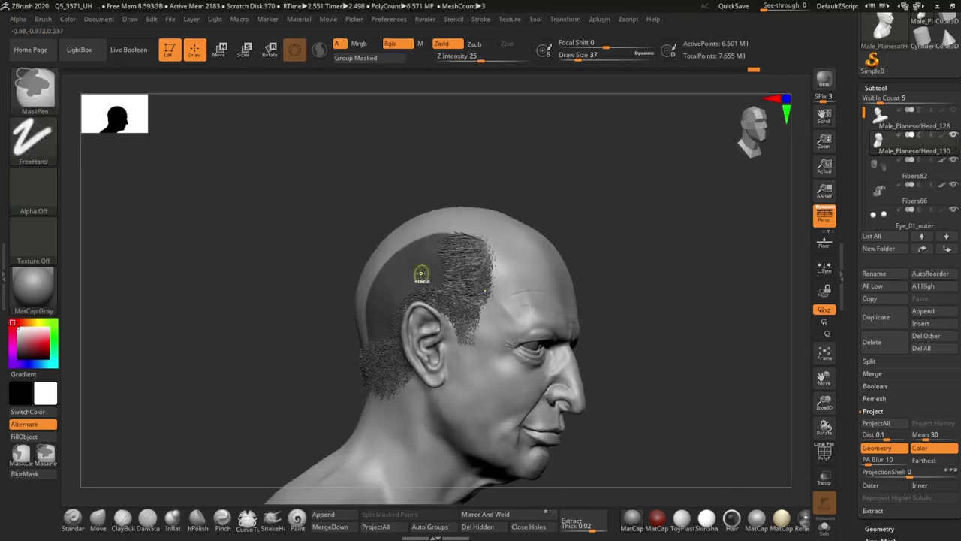
right_drag(646, 319, 719, 300)
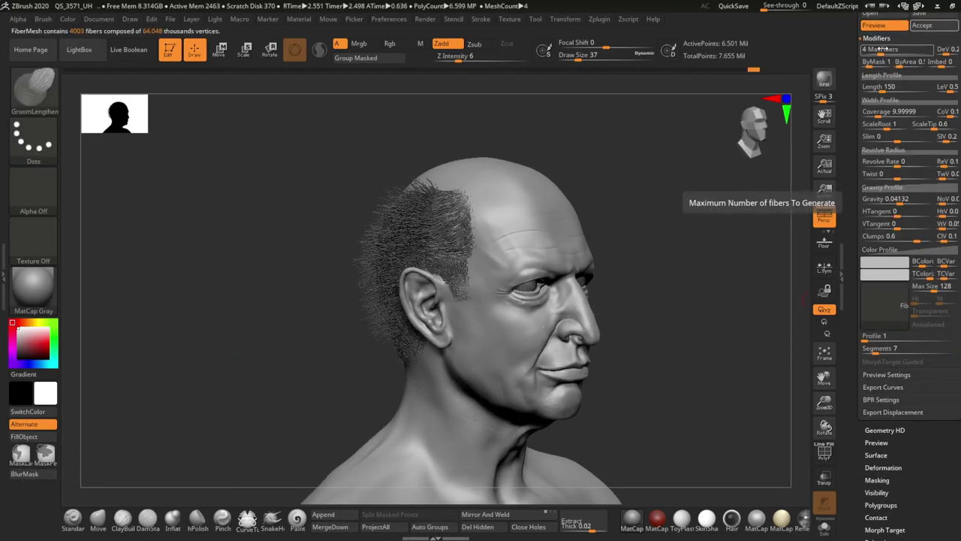
click(875, 198)
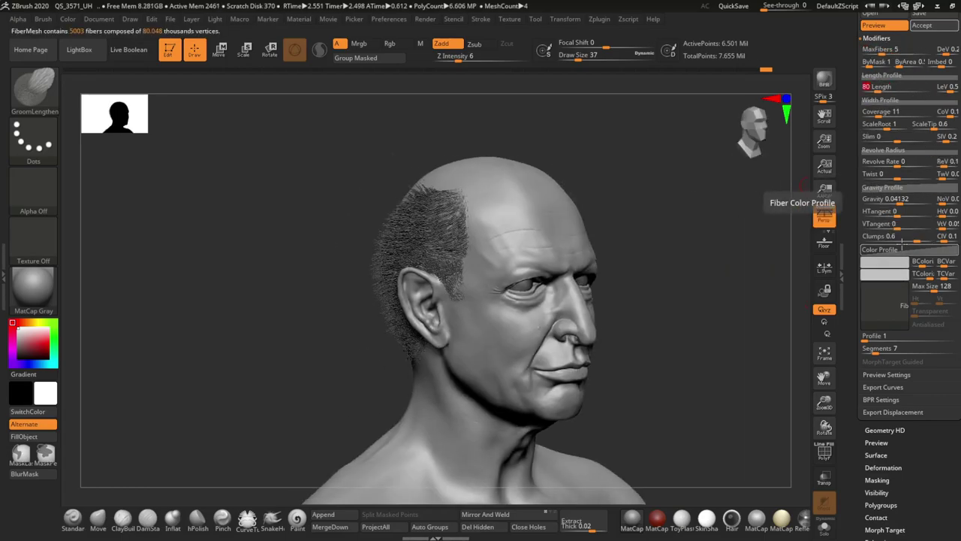
click(897, 348)
text(40)
key(Return)
drag(714, 348, 896, 49)
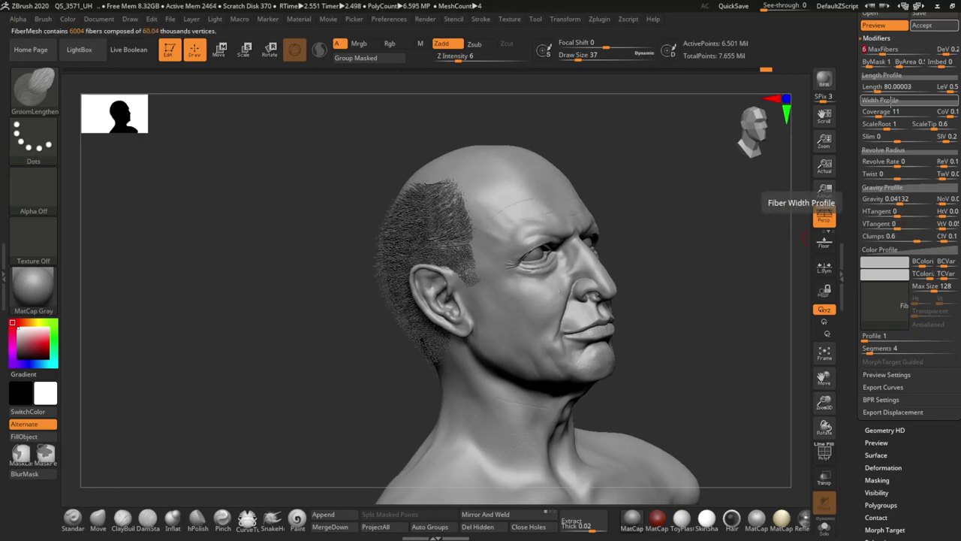
drag(773, 278, 716, 259)
Step: Accept the short side fibers as Fibers98 and inspect them from the back and side
click(755, 72)
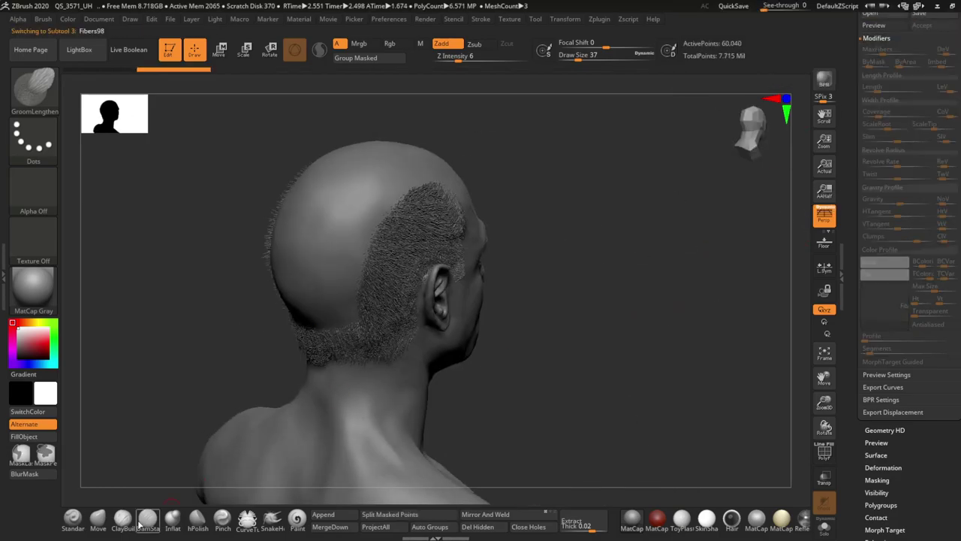
mouse_move(713, 316)
mouse_down()
mouse_move(452, 280)
mouse_move(421, 227)
mouse_move(511, 243)
mouse_move(643, 294)
mouse_move(594, 281)
mouse_up()
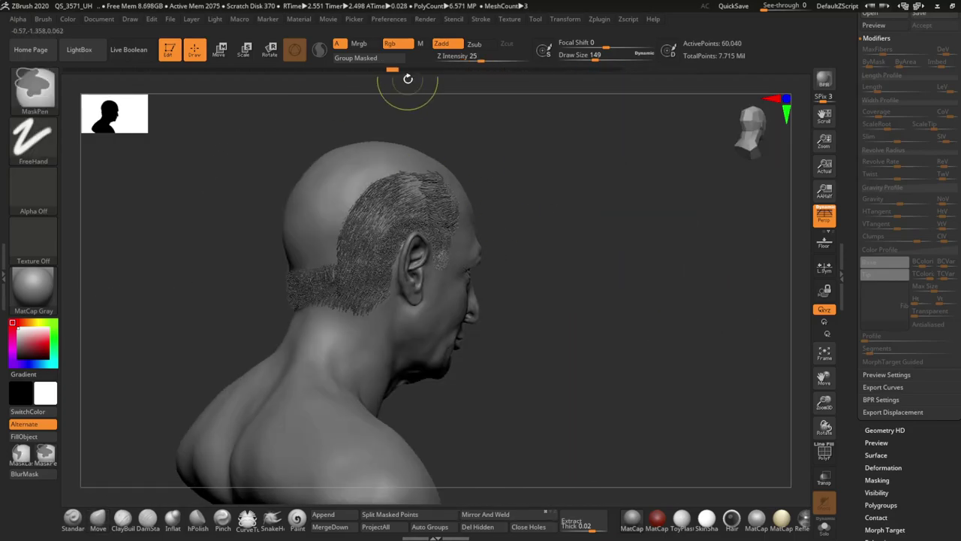
mouse_move(113, 74)
mouse_down()
mouse_move(398, 315)
mouse_move(385, 167)
mouse_move(368, 230)
mouse_move(386, 258)
mouse_move(418, 262)
mouse_move(430, 244)
mouse_up()
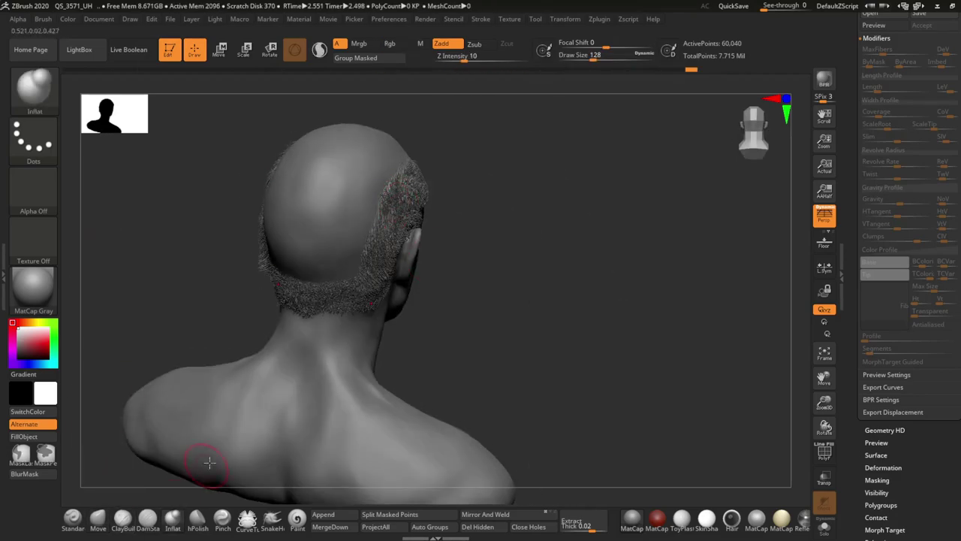
drag(210, 462, 512, 222)
drag(422, 214, 191, 482)
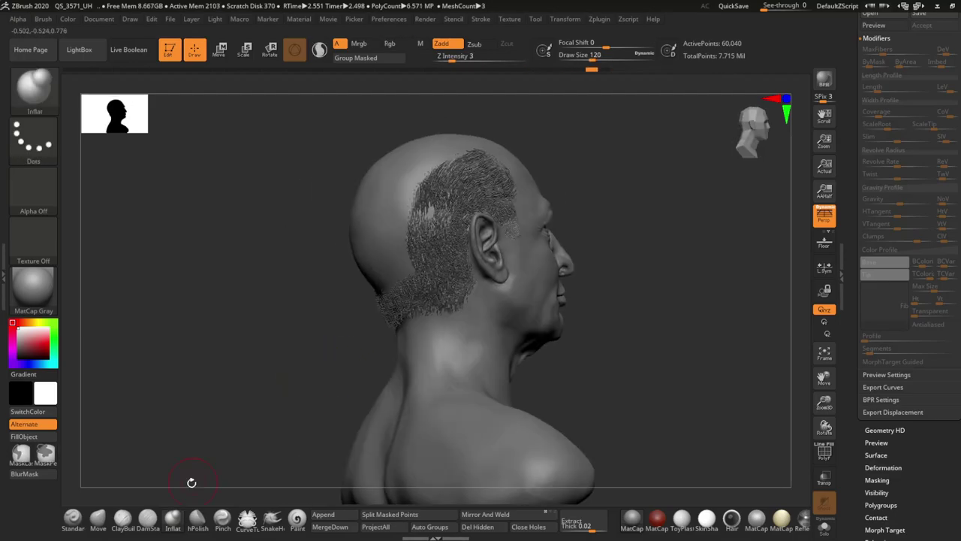
key(b)
key(space)
mouse_move(363, 368)
mouse_down()
mouse_move(420, 248)
mouse_move(482, 193)
mouse_move(440, 318)
mouse_up()
Step: Groom the side hair with a lengthen brush, BPR-render it, and tint the hair midsections
key(b)
click(446, 183)
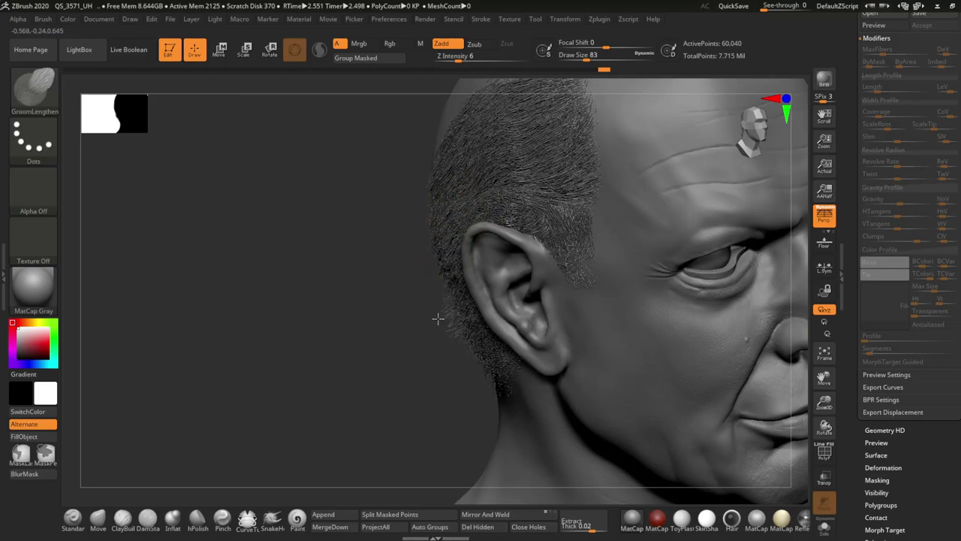
mouse_move(415, 228)
mouse_down()
mouse_move(620, 208)
mouse_move(680, 184)
mouse_up()
key(shift+r)
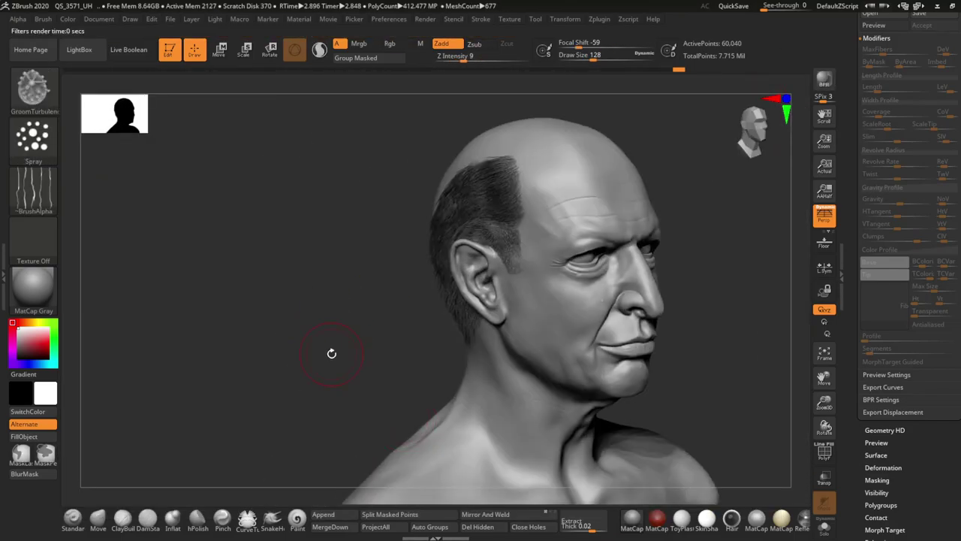
mouse_move(331, 353)
mouse_down()
mouse_move(320, 386)
mouse_move(300, 376)
mouse_move(717, 315)
mouse_move(34, 105)
mouse_up()
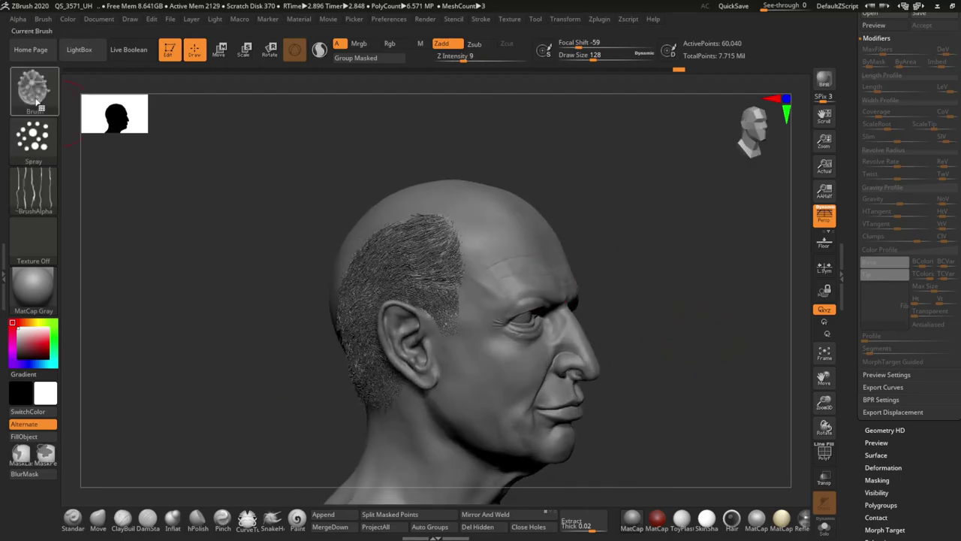
key(b)
click(334, 81)
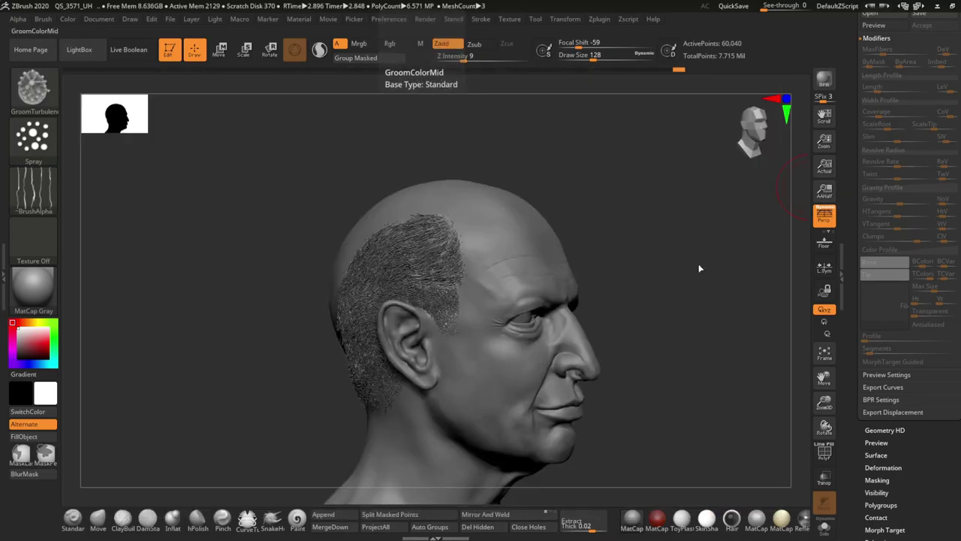
mouse_move(664, 174)
mouse_down()
mouse_move(718, 203)
mouse_move(575, 197)
mouse_up()
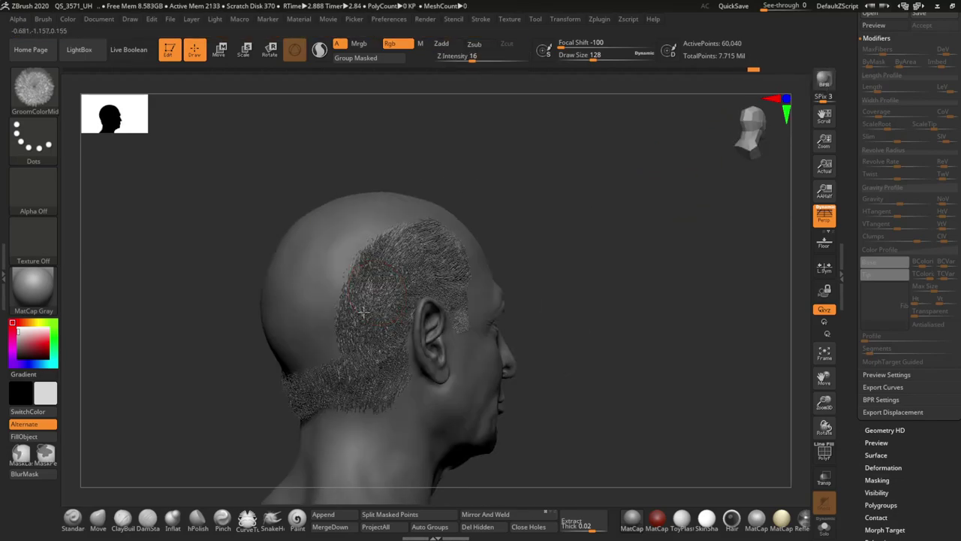
Step: Select the Fibers82 hair layer and inspect its two crown tufts from the side
alt+click(439, 279)
drag(546, 273, 695, 225)
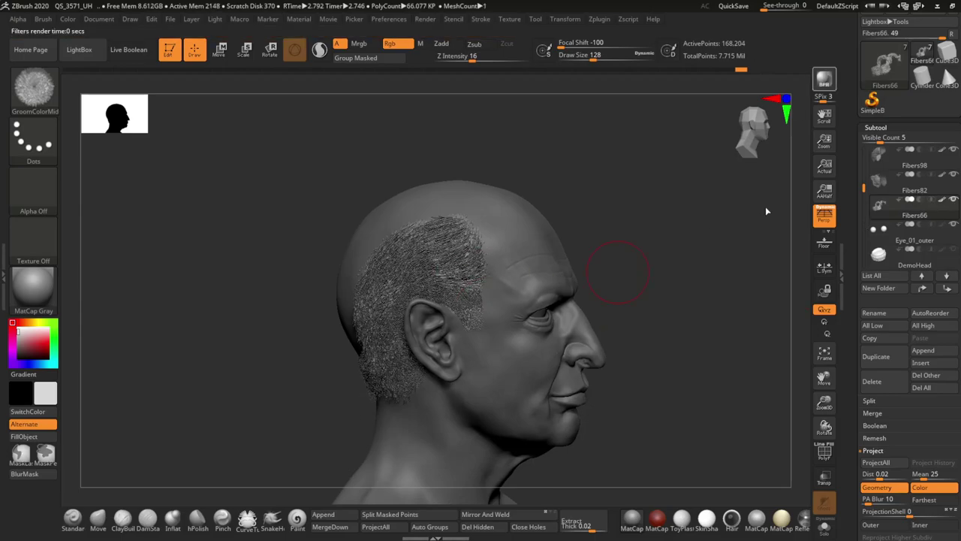
drag(766, 211, 807, 229)
key(b)
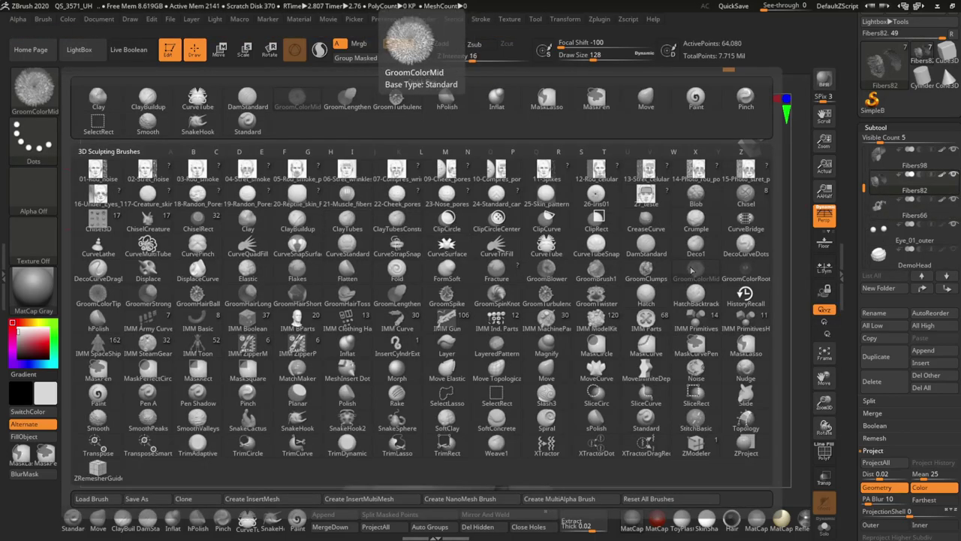
click(692, 269)
alt+click(446, 257)
key(space)
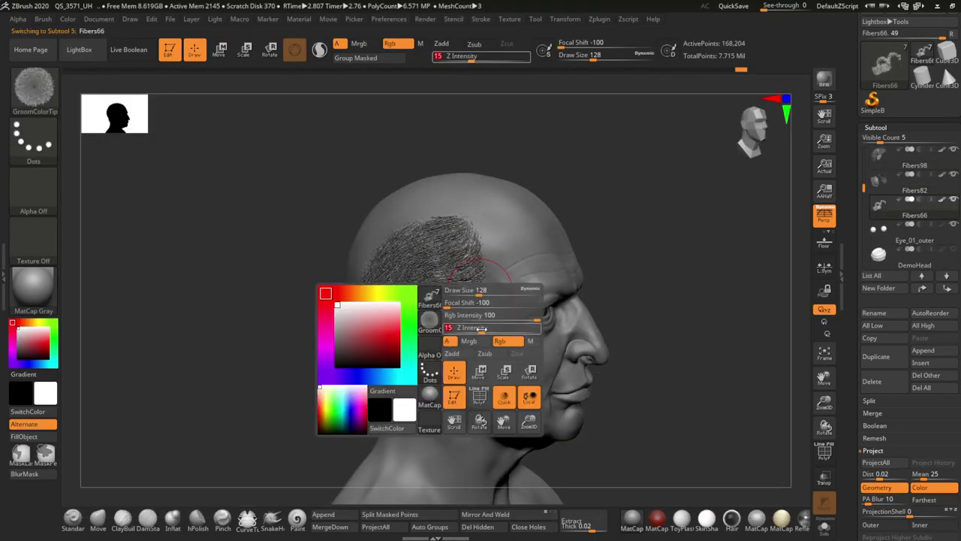
alt+click(460, 301)
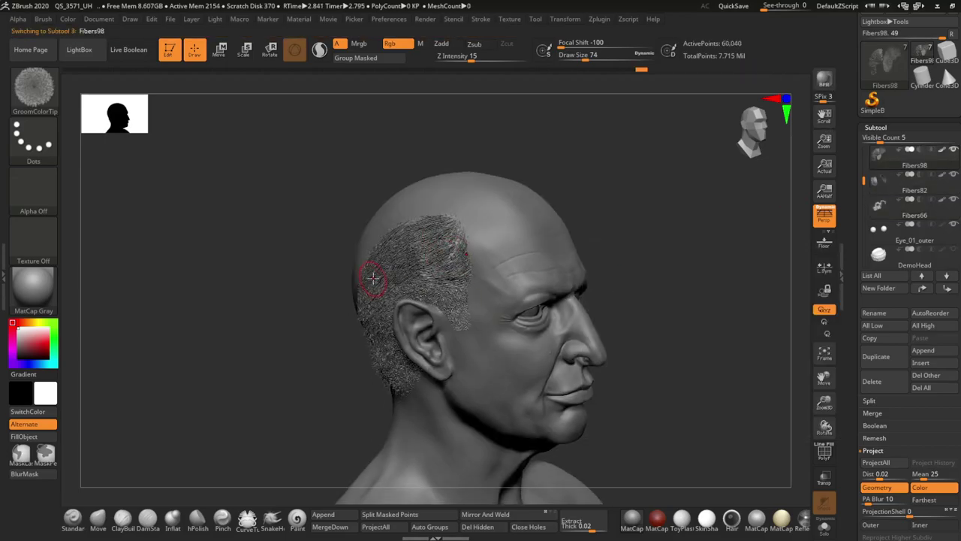
drag(372, 278, 708, 273)
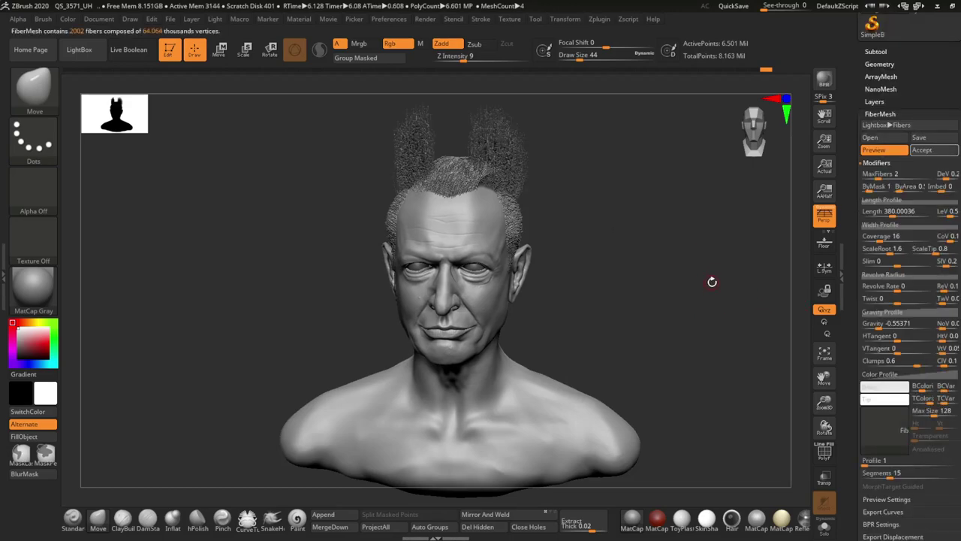
Step: Raise MaxFibers for denser top hair and accept the fibres as a new subtool
mouse_move(712, 281)
mouse_down()
mouse_move(751, 268)
mouse_move(632, 288)
mouse_move(685, 293)
mouse_up()
drag(781, 293, 723, 295)
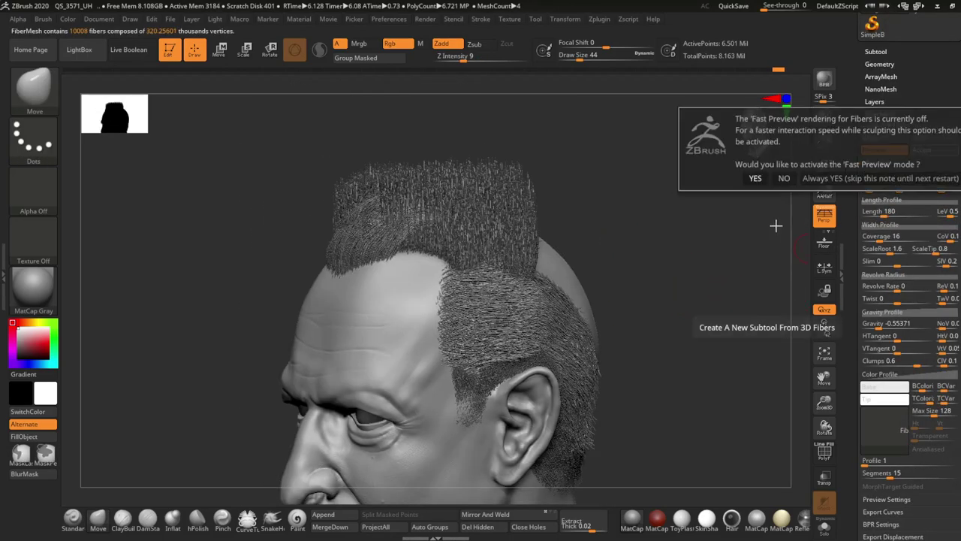
click(784, 178)
mouse_move(621, 241)
mouse_down()
mouse_move(517, 289)
mouse_move(674, 284)
mouse_move(572, 275)
mouse_move(519, 337)
mouse_up()
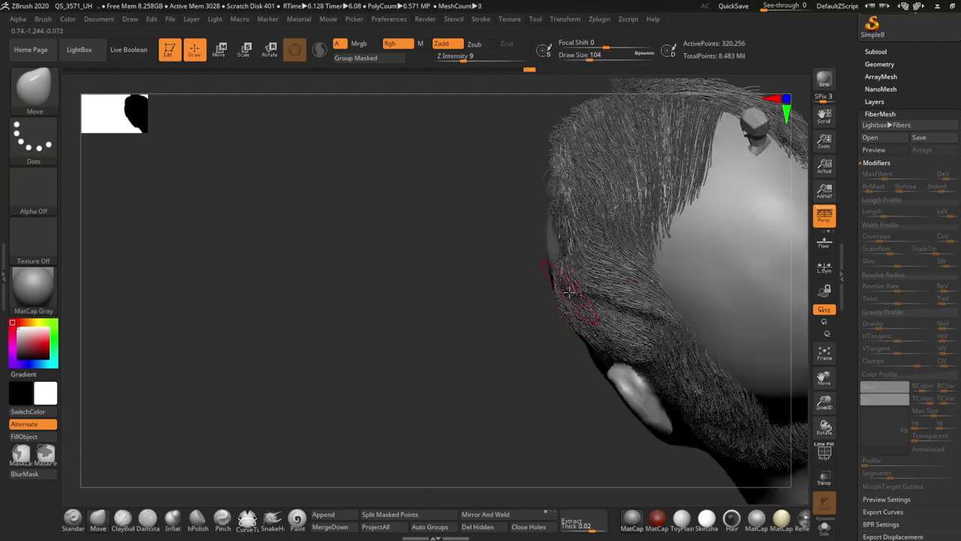
Step: Comb the top hair backward and rough it into a spiky tuft with GroomTurbulence
mouse_move(467, 290)
mouse_down()
mouse_move(569, 225)
mouse_move(300, 269)
mouse_move(759, 250)
mouse_up()
key(b)
click(546, 98)
drag(650, 222, 773, 193)
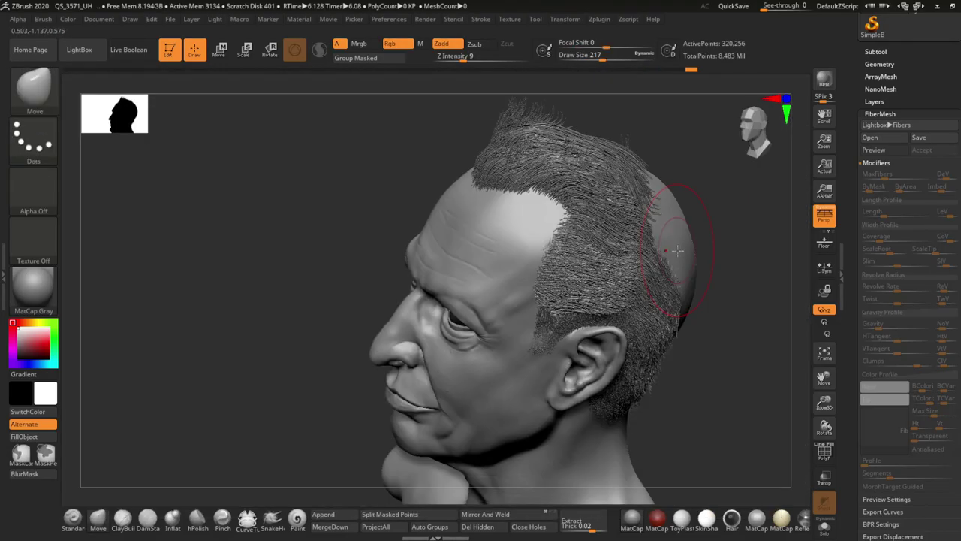
click(875, 51)
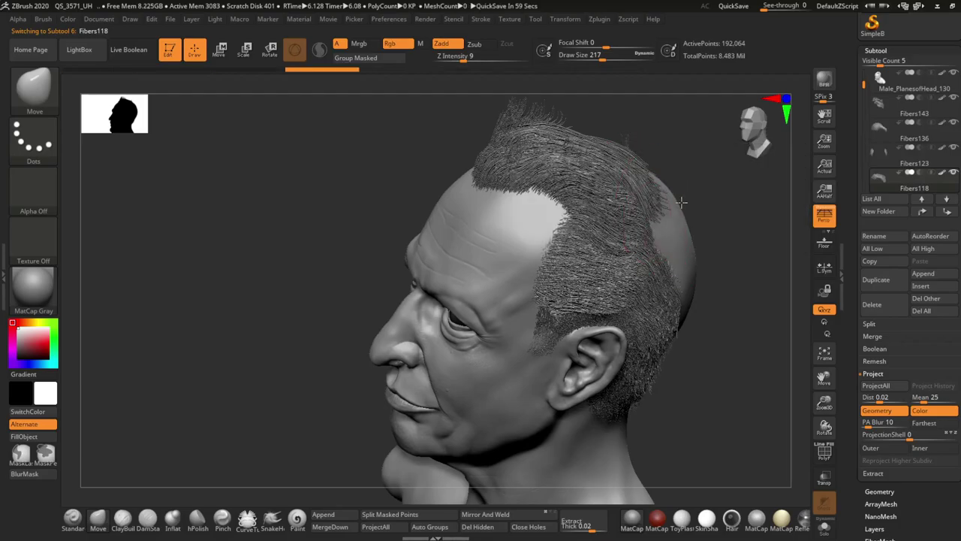
Step: Comb the Fibers118 and Fibers136 crown hair back into a swept-back hairline, viewed front-on
drag(681, 201, 641, 258)
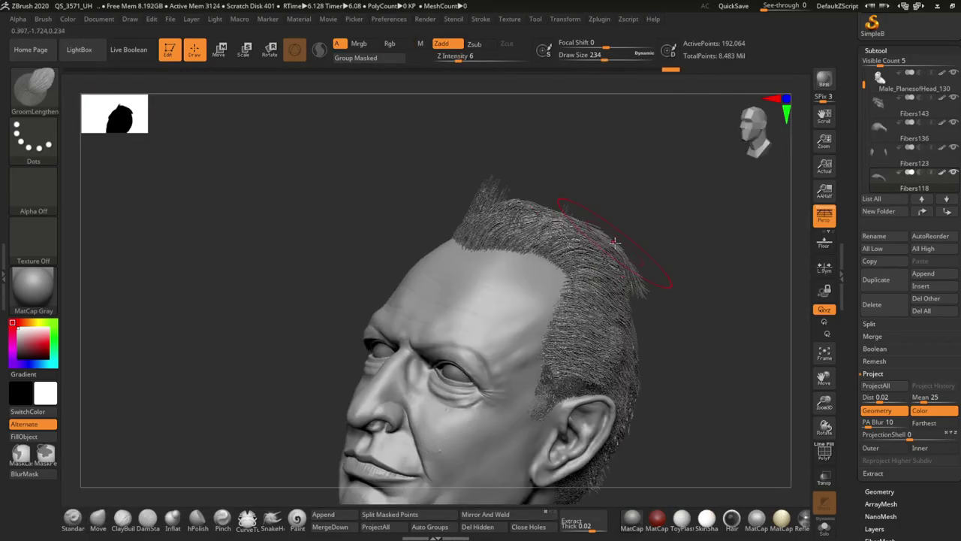
mouse_move(701, 252)
mouse_down()
mouse_move(677, 243)
mouse_move(696, 300)
mouse_move(538, 268)
mouse_up()
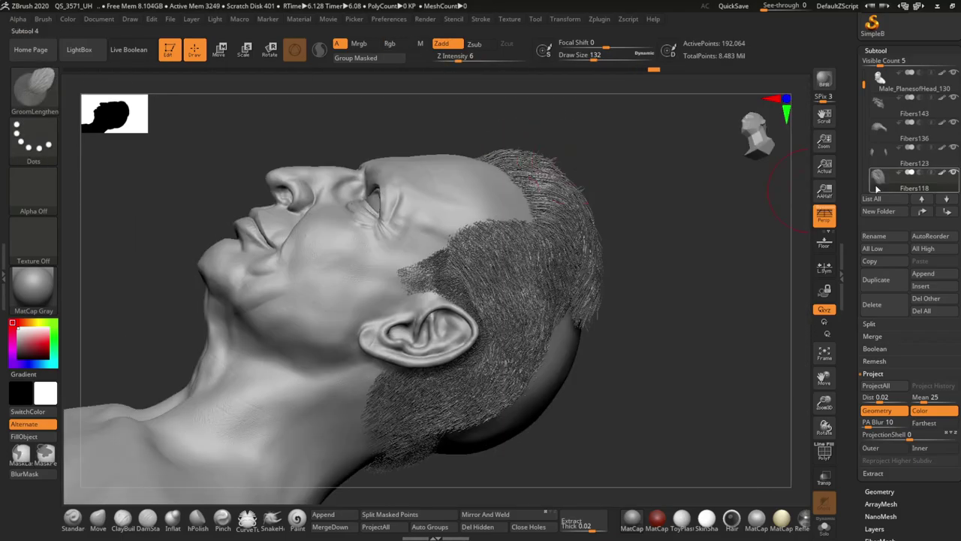
mouse_move(625, 263)
mouse_down()
mouse_move(645, 170)
mouse_move(693, 281)
mouse_move(561, 218)
mouse_move(494, 161)
mouse_move(492, 222)
mouse_move(480, 203)
mouse_move(500, 193)
mouse_move(510, 258)
mouse_up()
mouse_move(482, 228)
mouse_down()
mouse_move(665, 217)
mouse_move(580, 232)
mouse_up()
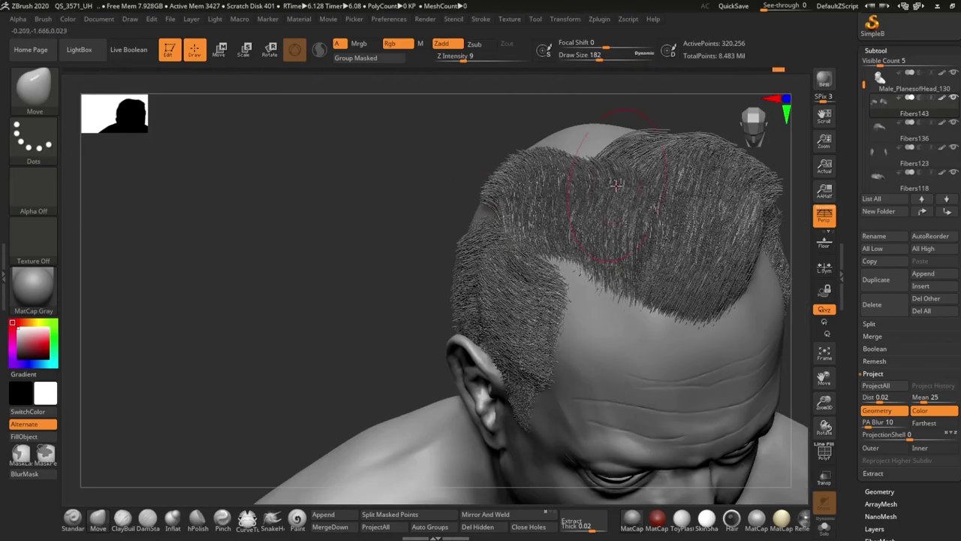
mouse_move(616, 185)
mouse_down()
mouse_move(643, 150)
mouse_move(511, 157)
mouse_move(397, 225)
mouse_move(500, 195)
mouse_move(665, 193)
mouse_up()
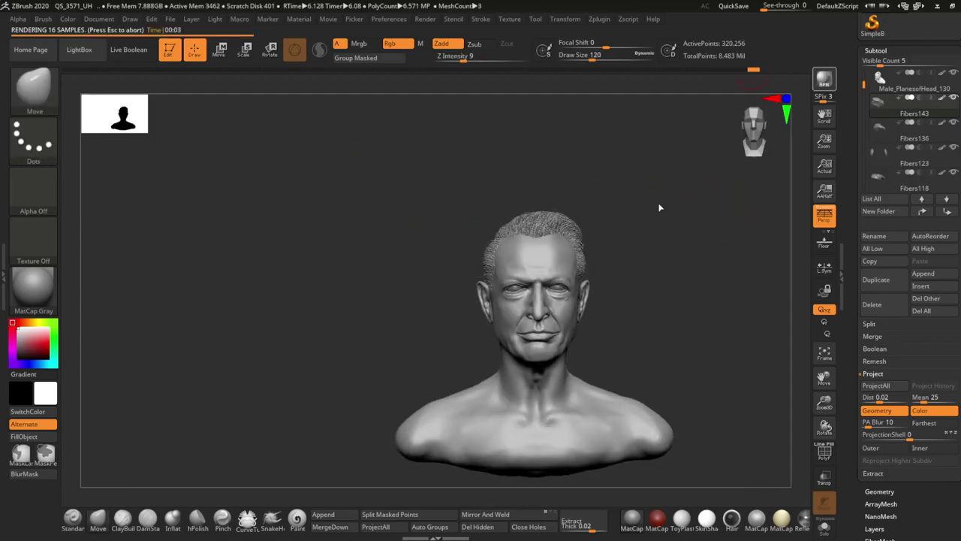
mouse_move(699, 277)
mouse_down()
mouse_move(515, 295)
mouse_move(496, 188)
mouse_move(481, 218)
mouse_move(472, 201)
mouse_move(482, 183)
mouse_move(526, 187)
mouse_move(594, 217)
mouse_move(688, 175)
mouse_up()
key(b)
mouse_move(471, 169)
mouse_down()
mouse_move(635, 197)
mouse_move(637, 285)
mouse_move(487, 240)
mouse_move(621, 263)
mouse_move(652, 316)
mouse_move(586, 260)
mouse_move(607, 237)
mouse_move(496, 280)
mouse_move(563, 232)
mouse_move(688, 250)
mouse_up()
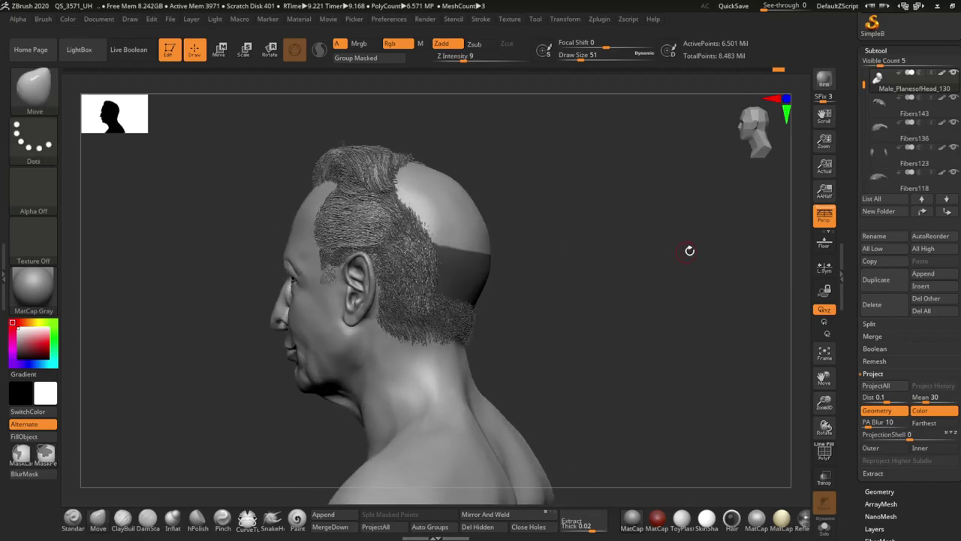
Step: Grow back-of-head hair with extra Gravity droop and accept it as a new subtool
click(879, 491)
click(888, 201)
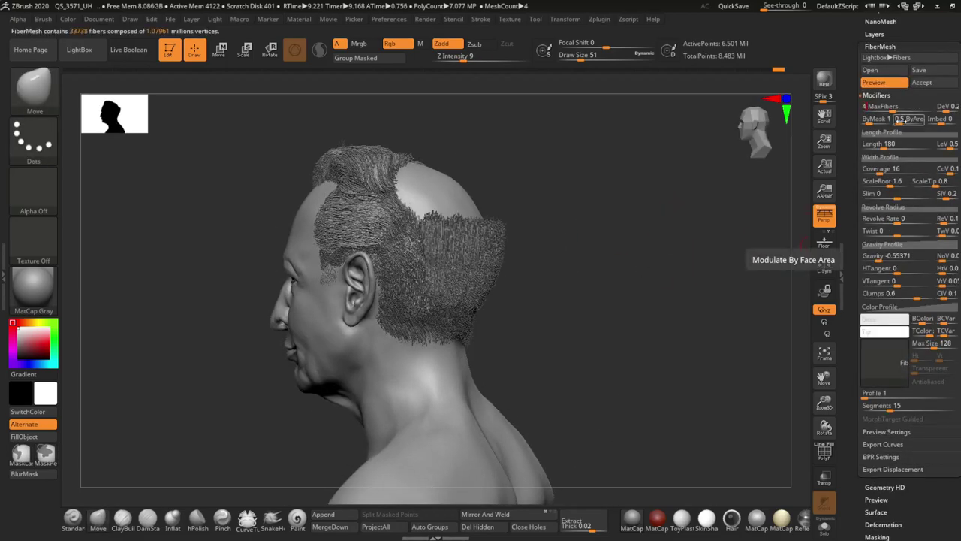
drag(888, 258, 880, 257)
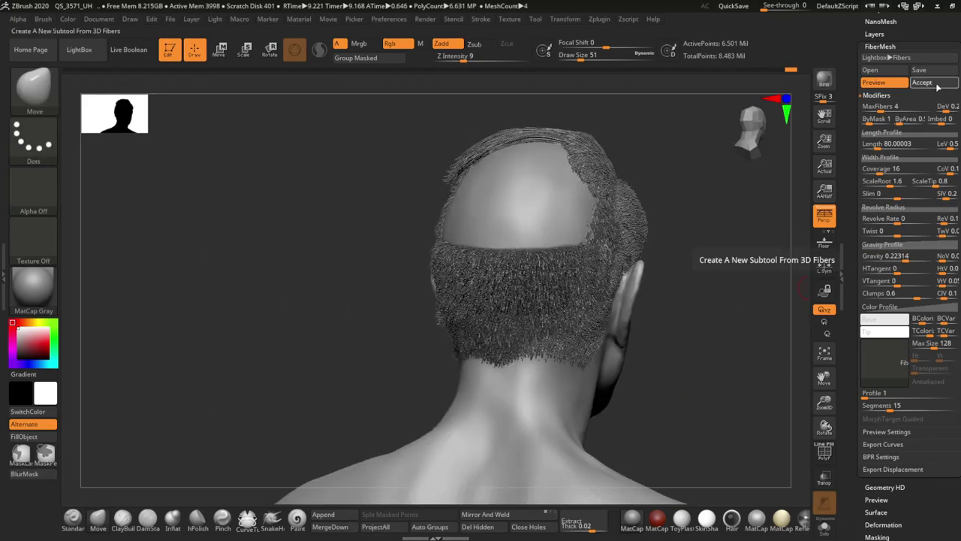
click(922, 82)
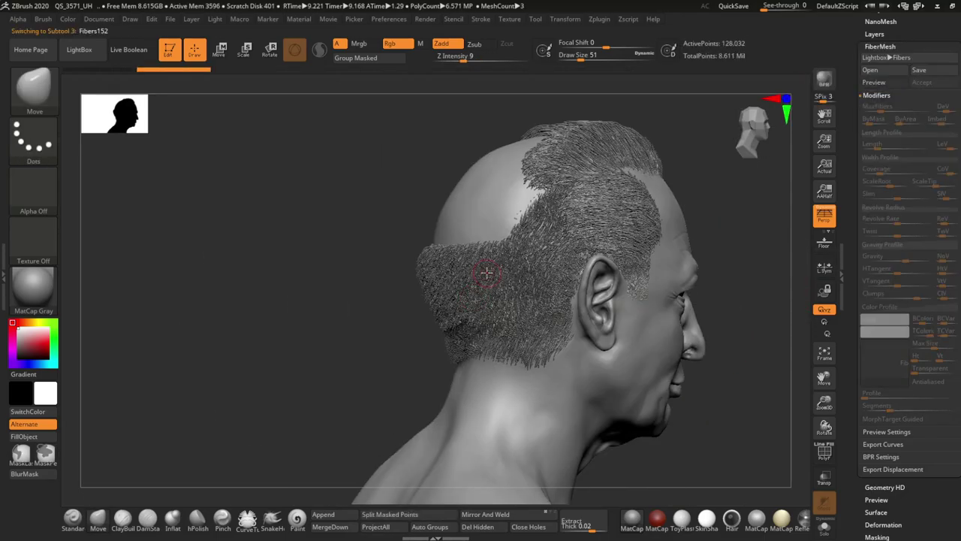
drag(455, 332, 52, 95)
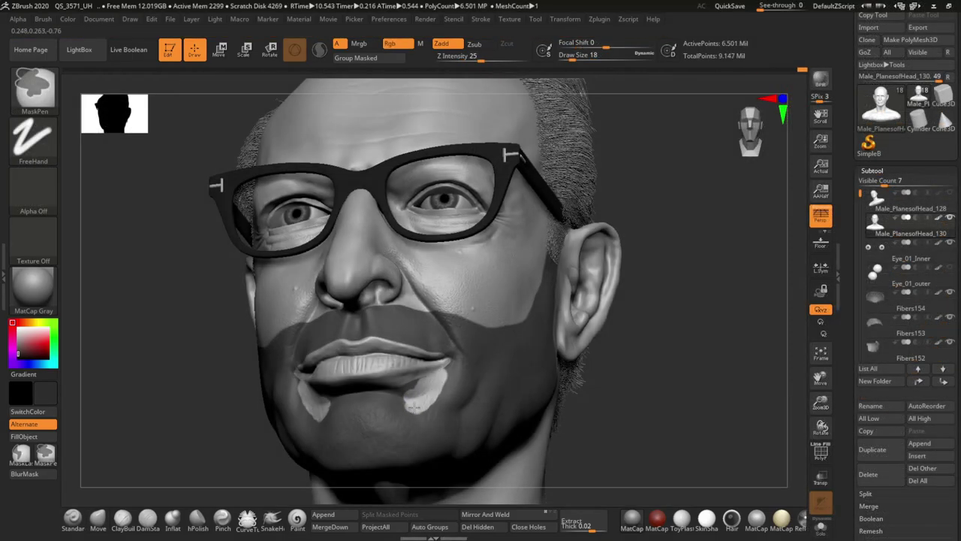
Step: Set fibre Length to 20 for beard stubble, check the jaw, and enable Fast Preview
scroll(893, 486, down, 5)
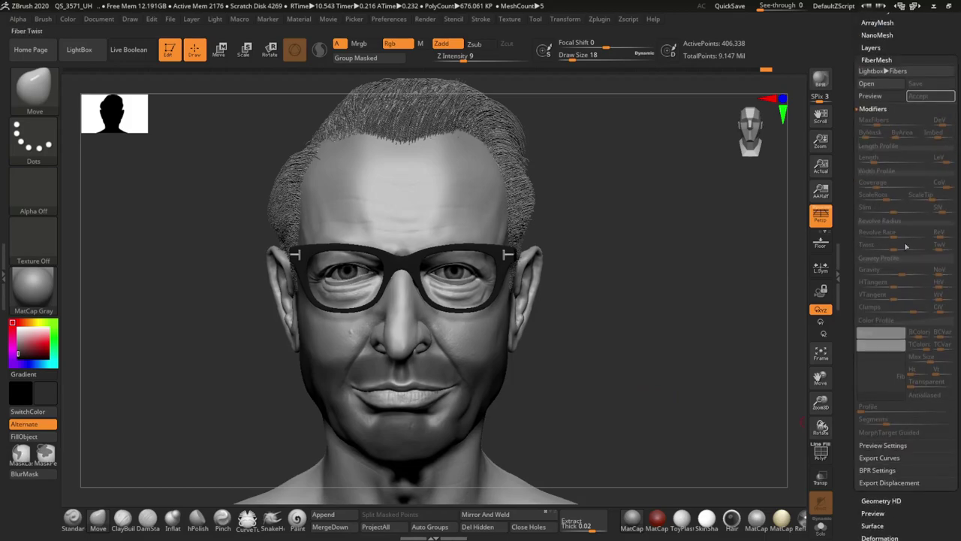
text(20)
key(Return)
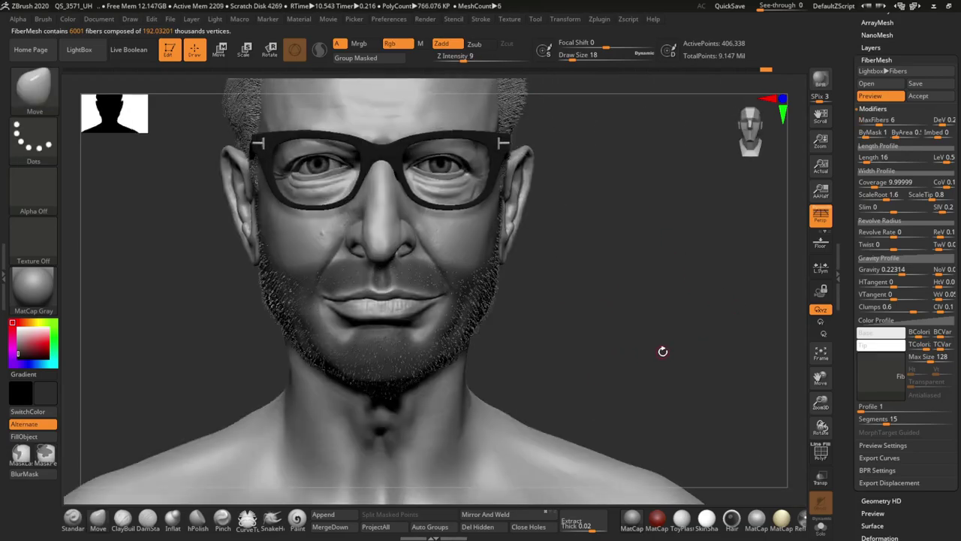
drag(660, 350, 678, 328)
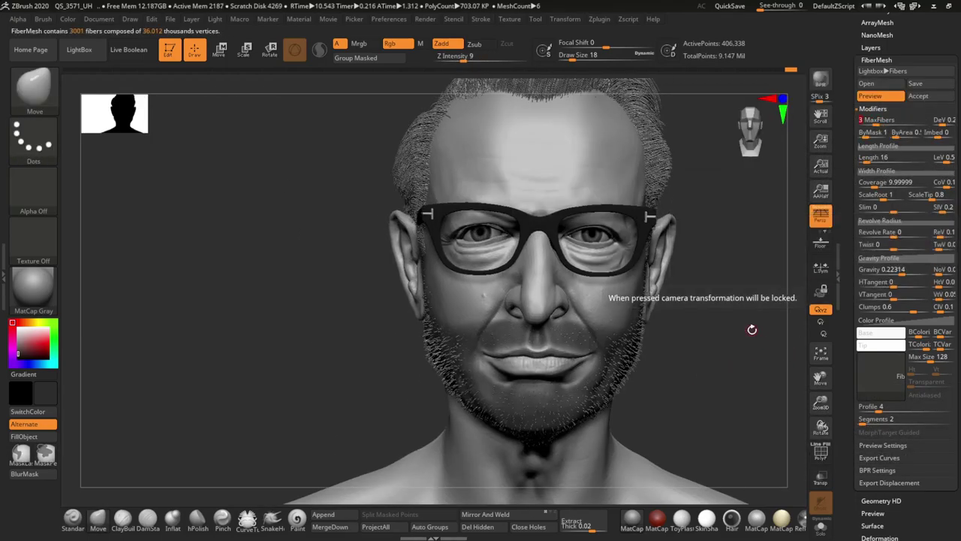
mouse_move(729, 382)
mouse_down()
mouse_move(761, 378)
mouse_move(774, 334)
mouse_up()
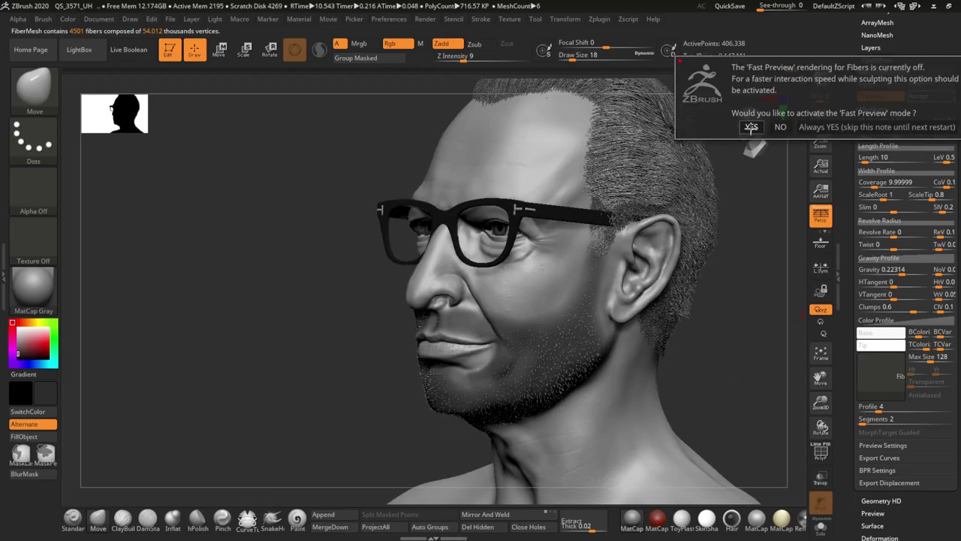
click(751, 127)
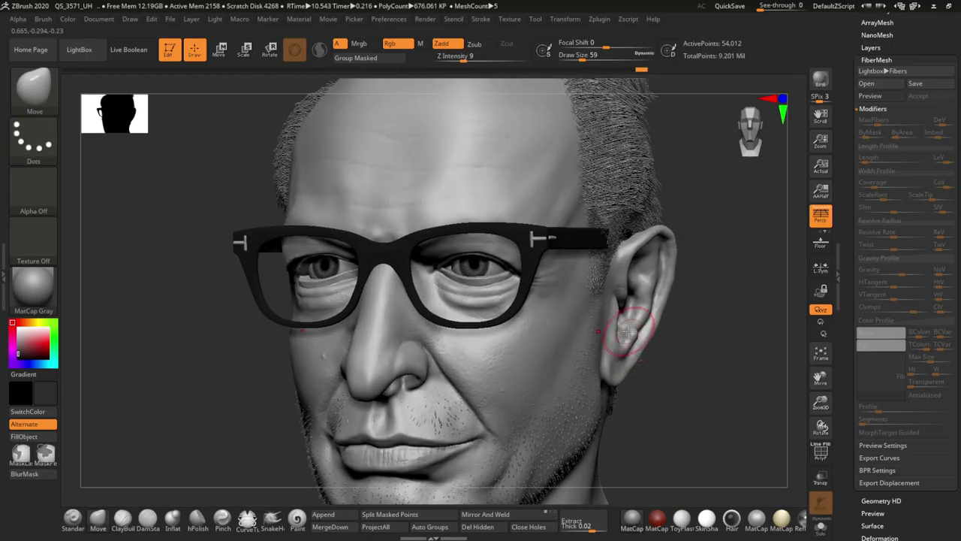
Step: Append a Cylinder3D subtool, then BPR-render the eye and glasses area up close
right_drag(627, 332, 468, 361)
click(329, 516)
click(176, 338)
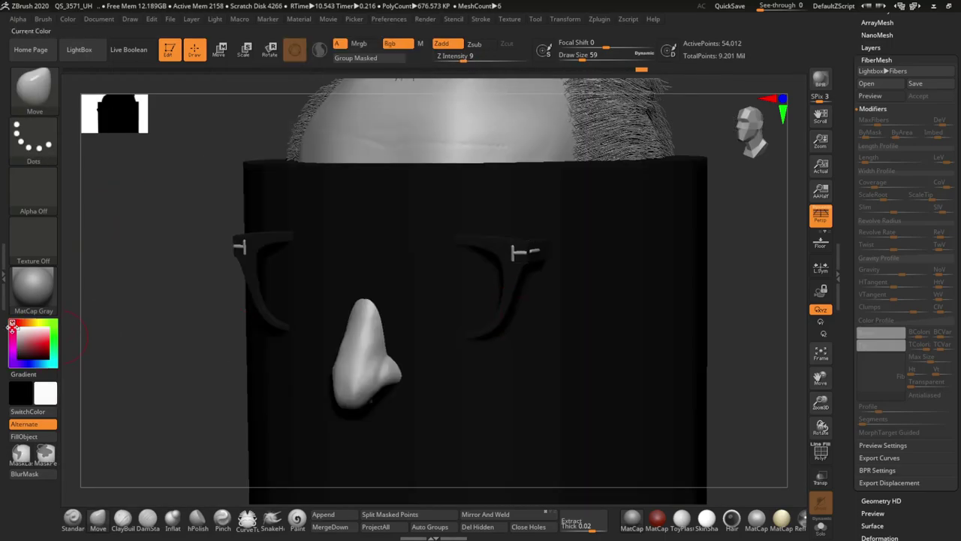
key(w)
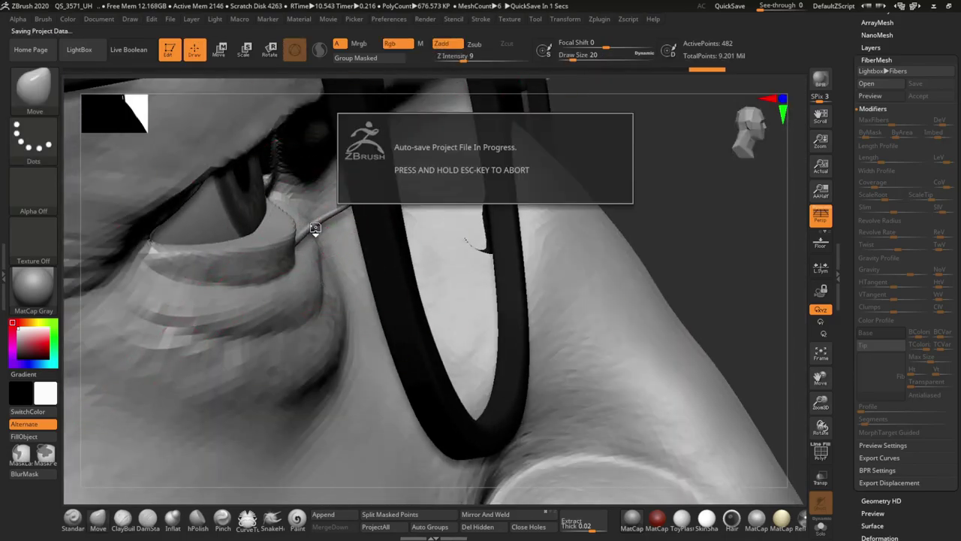
right_drag(356, 242, 321, 201)
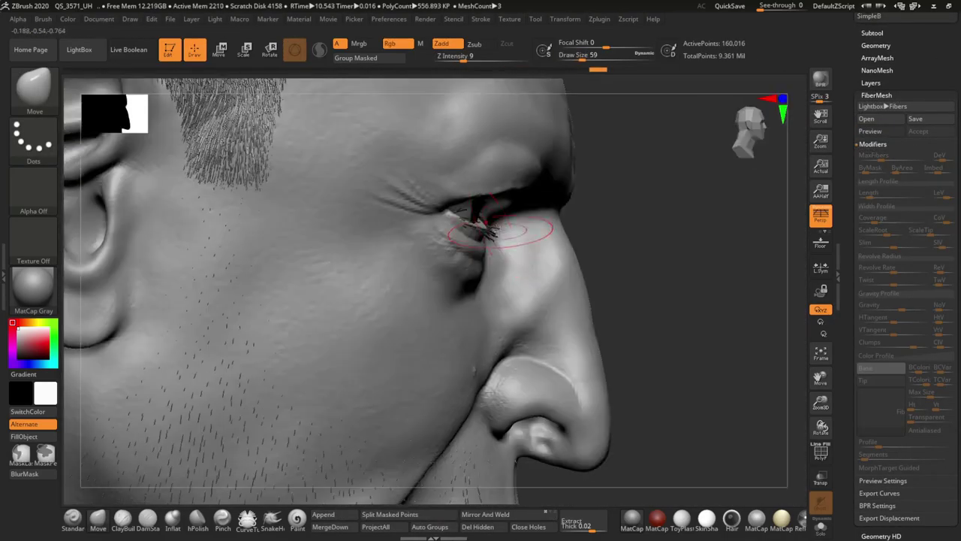
key(shift+r)
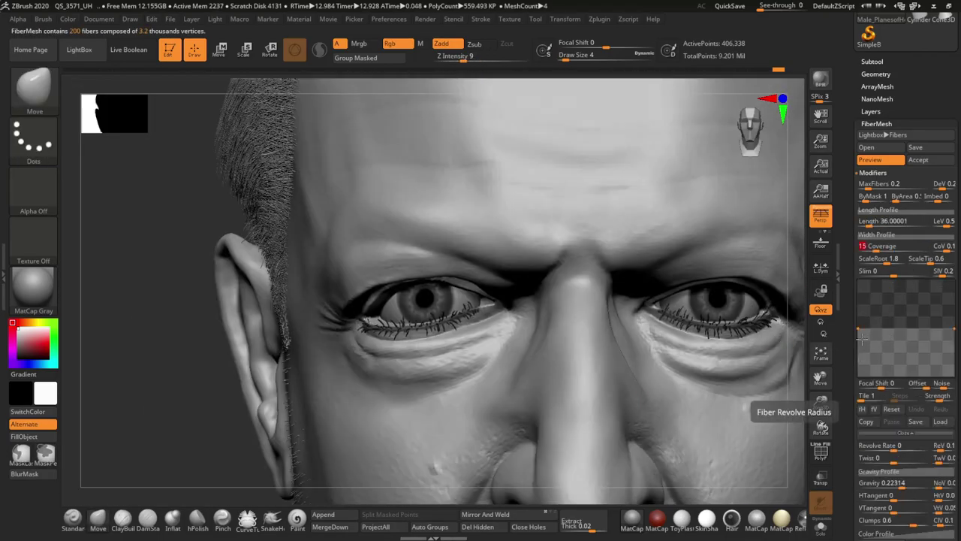
Step: Scroll the FiberMesh palette to reach the eyelash Length, MaxFibers and Revolve settings
scroll(862, 340, down, 5)
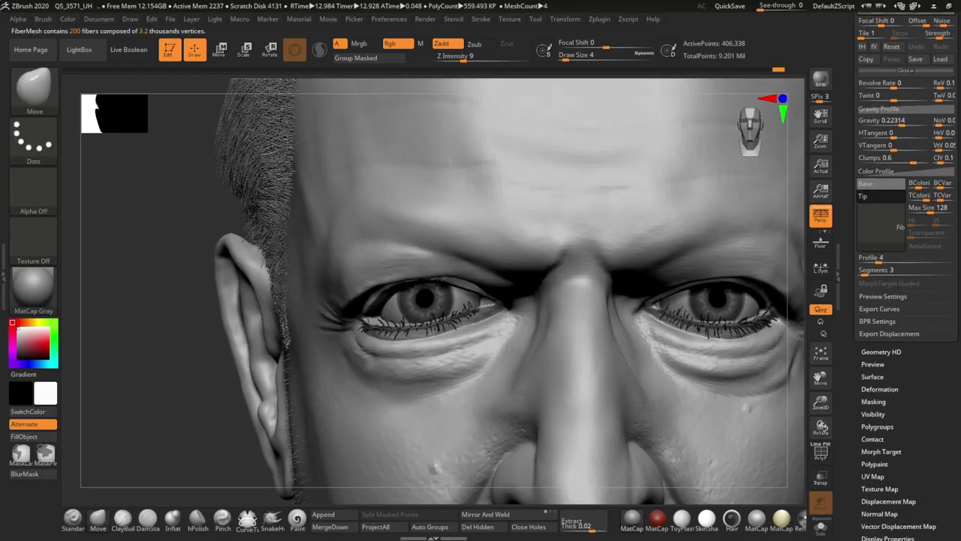
scroll(883, 285, down, 3)
scroll(886, 263, up, 3)
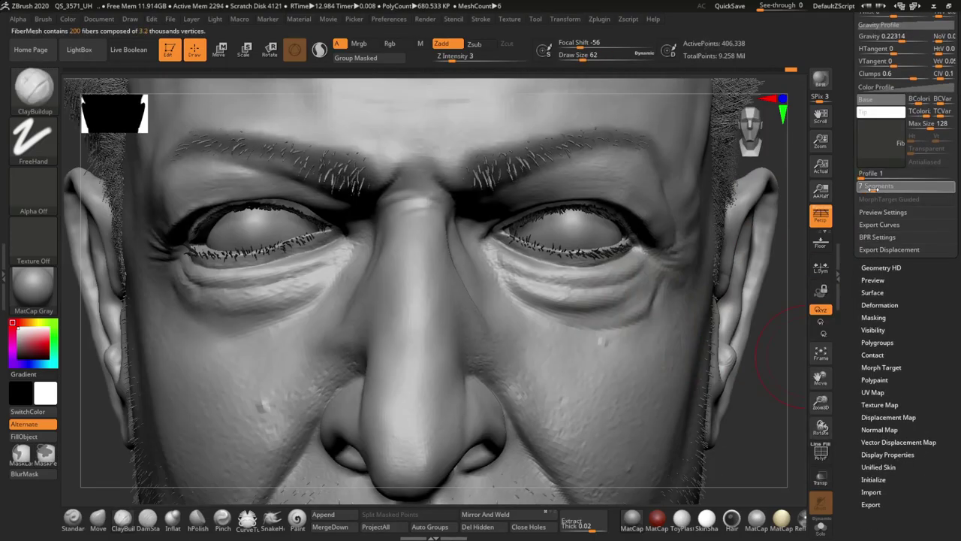
Step: Load the GroomTurbulence brush from the brush library to roughen the eyebrow fibres
scroll(873, 189, up, 5)
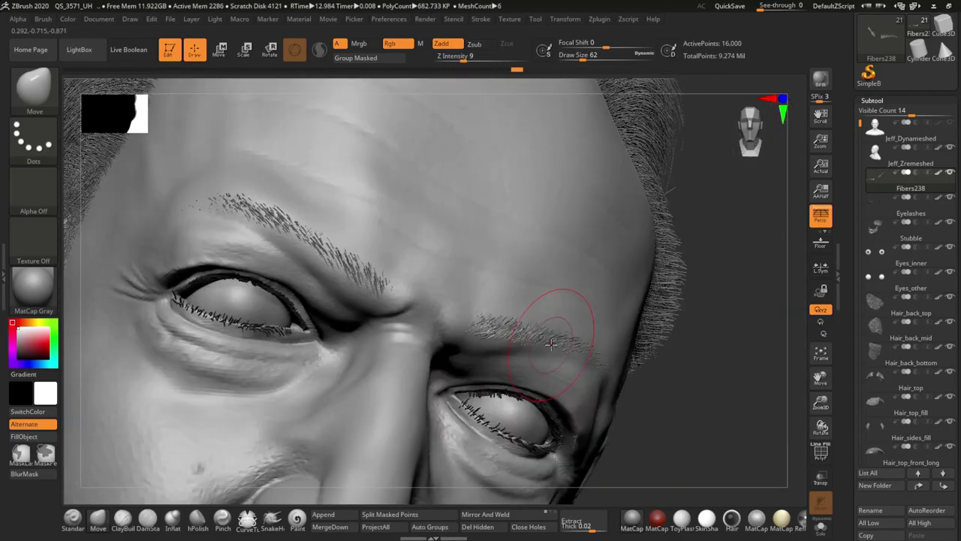
click(45, 88)
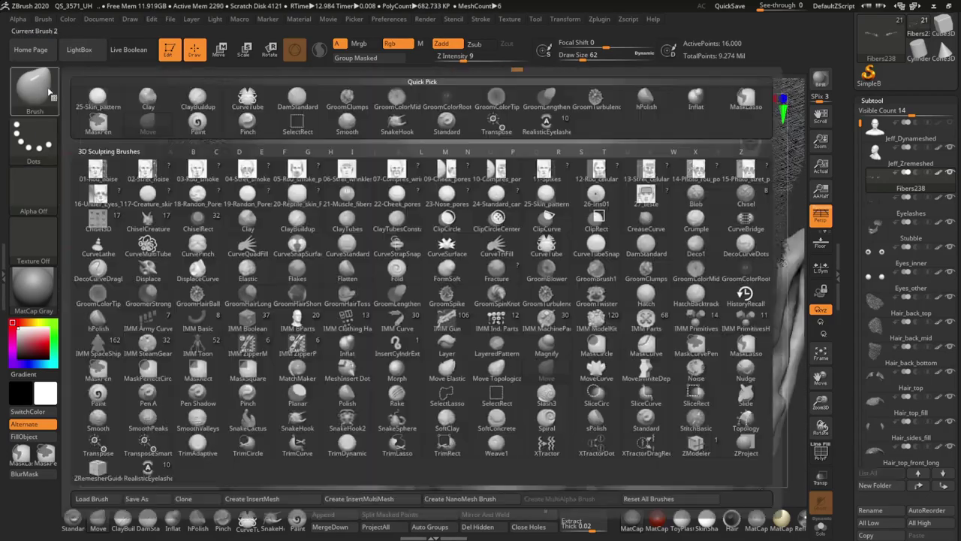
click(605, 101)
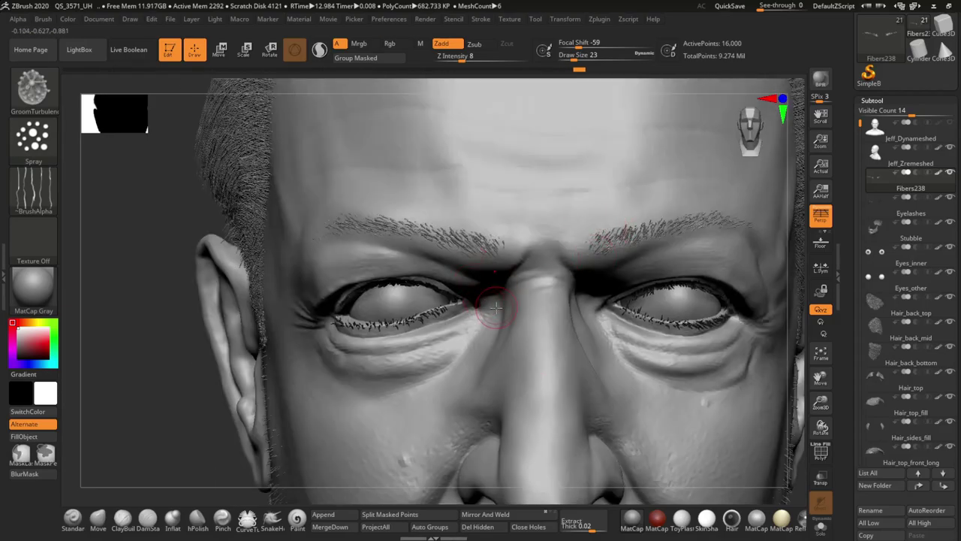